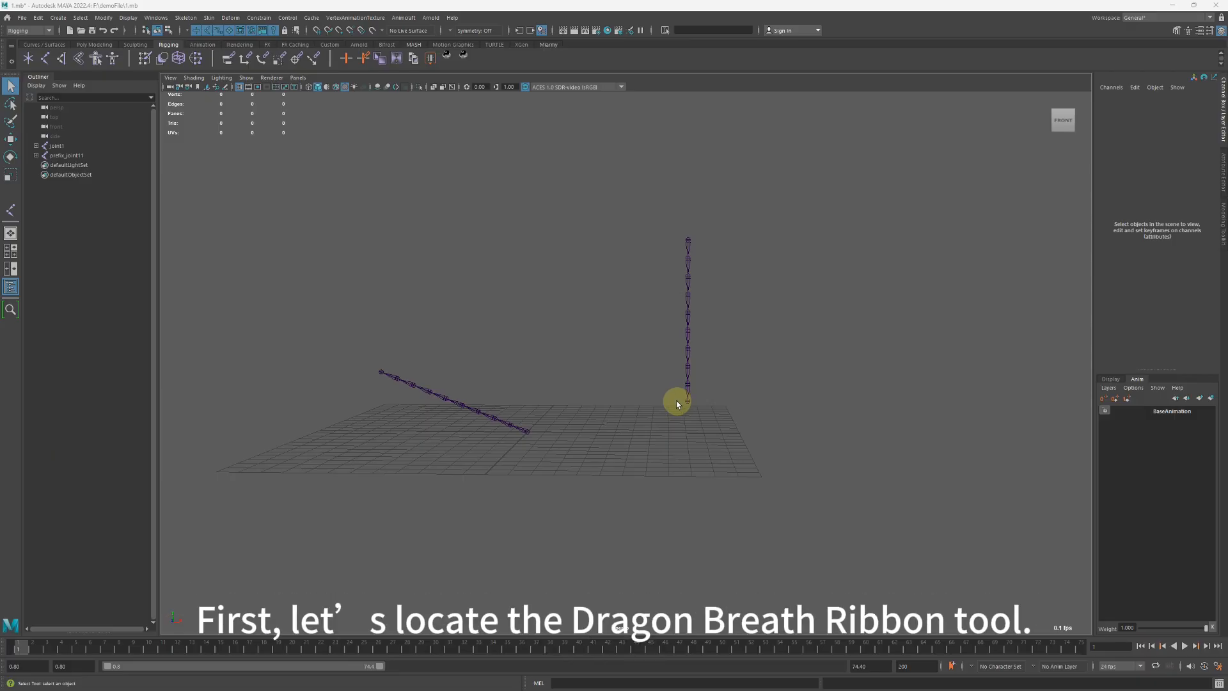
Open the Dragon Breath Ribbon Editor and move its window clear of the slanted joint chain.
left_click(404, 18)
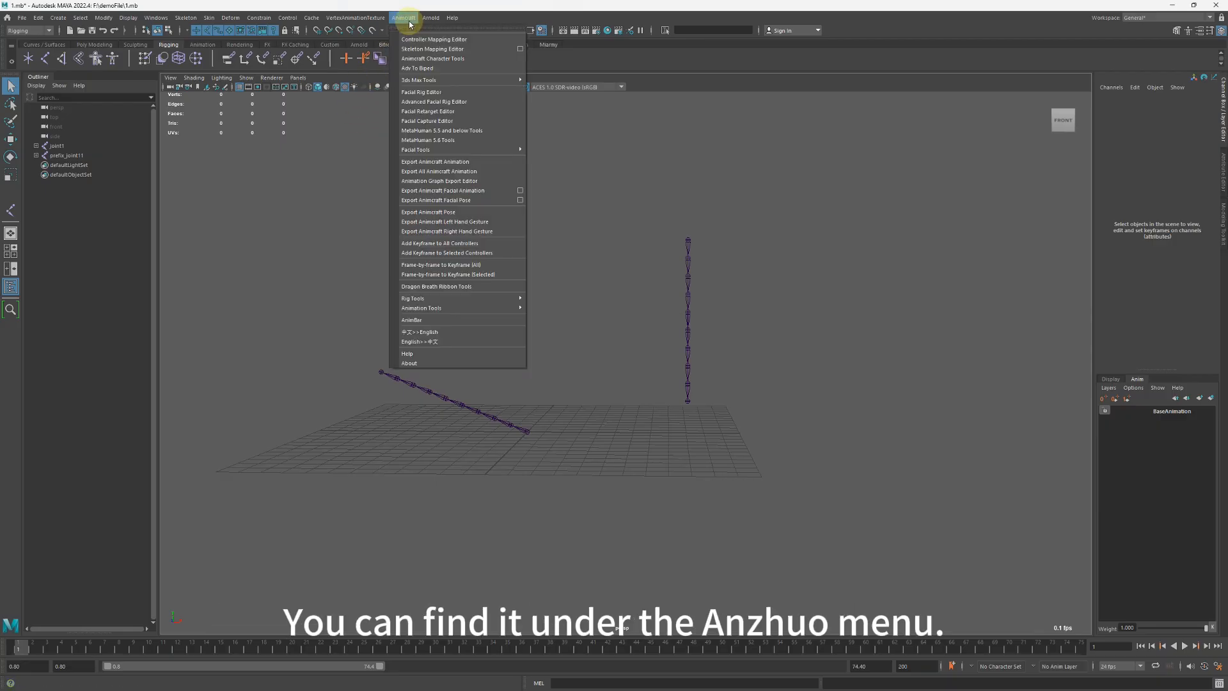
left_click(470, 288)
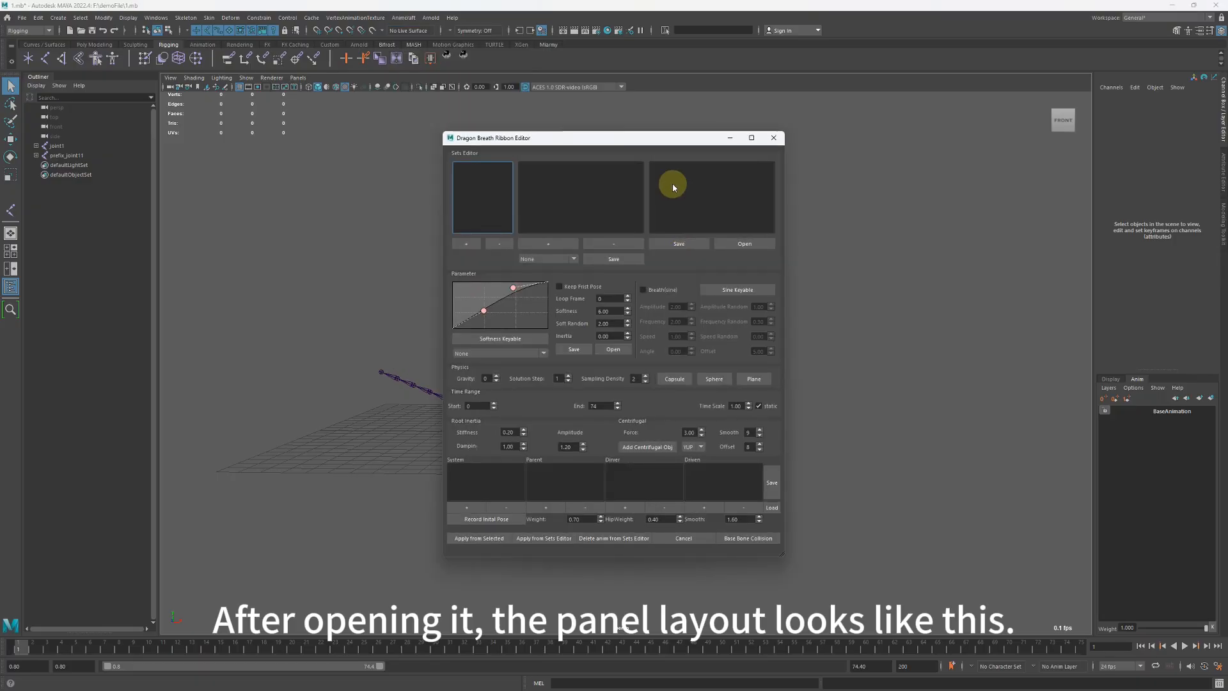
left_click_drag(597, 138, 474, 118)
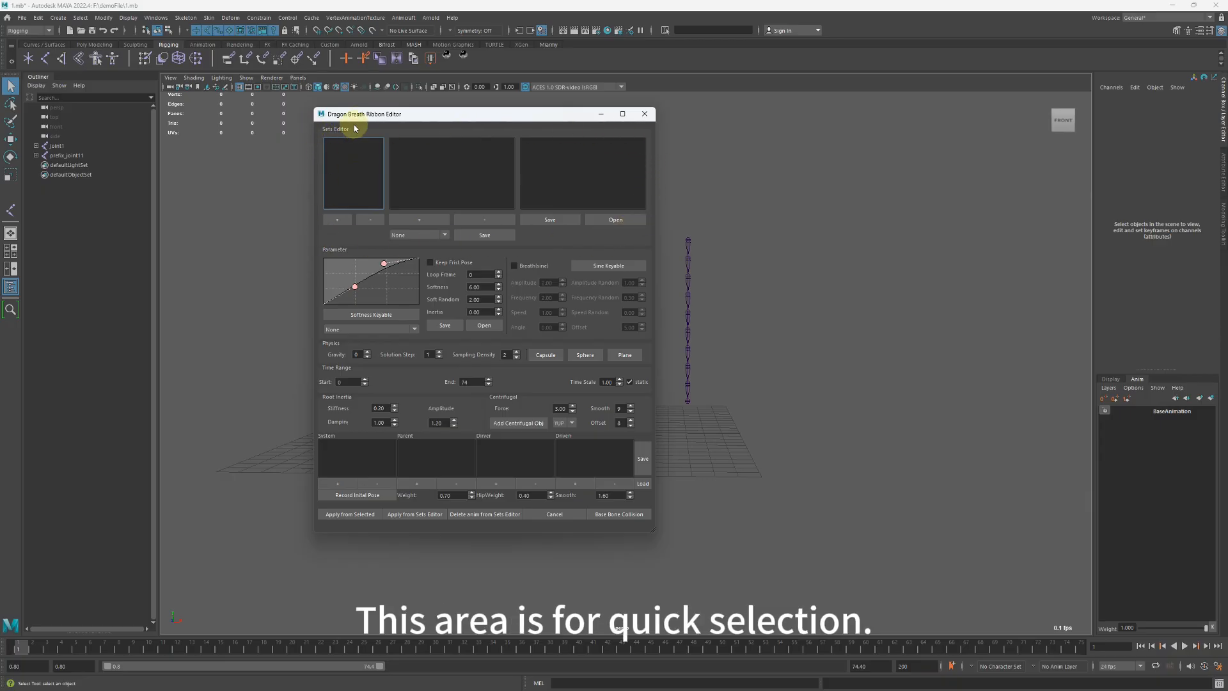
left_click_drag(366, 118, 720, 144)
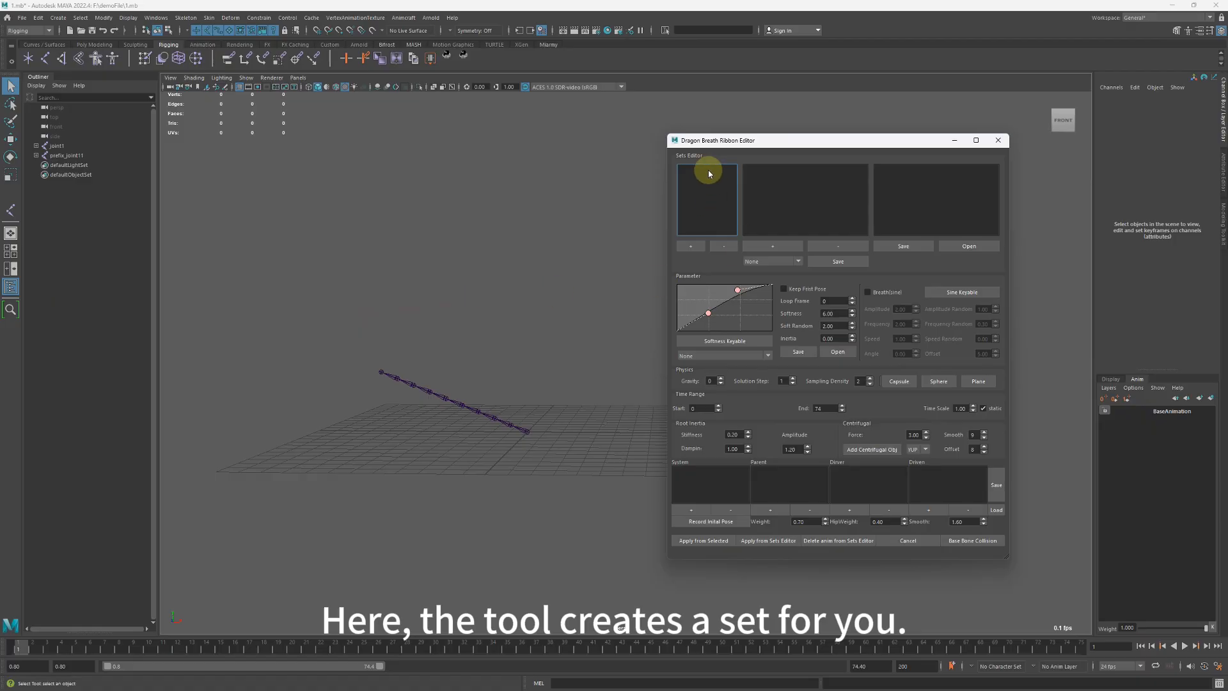
left_click(773, 188)
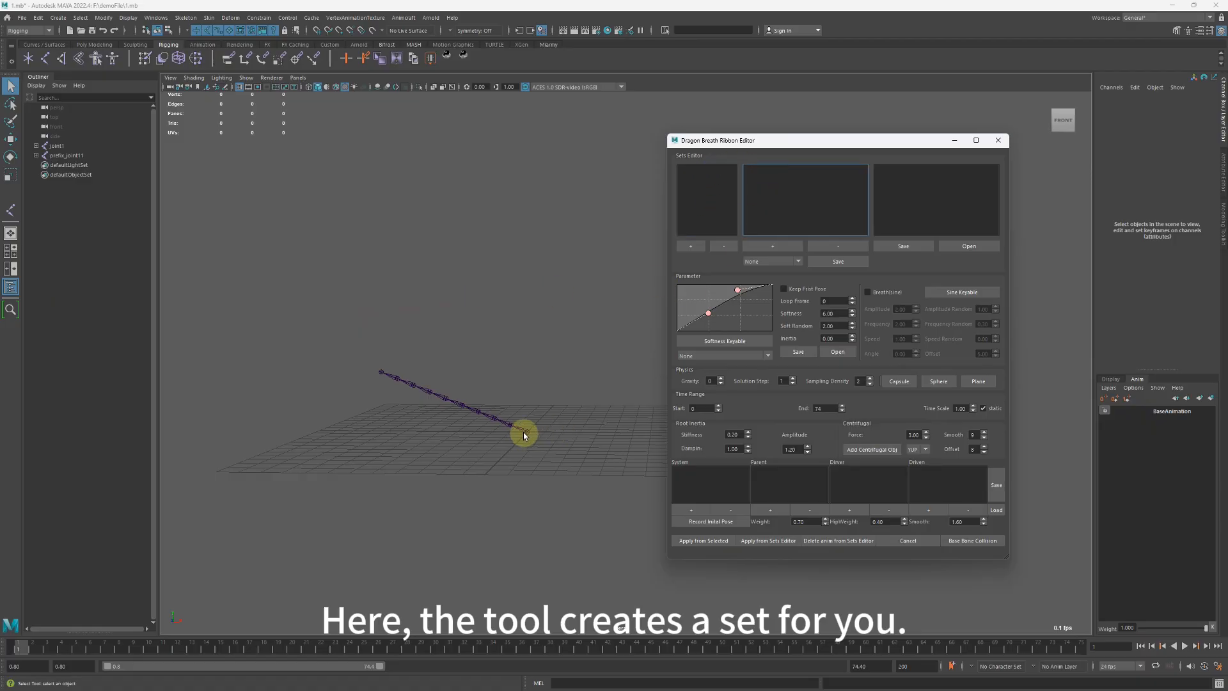
Expand the joint1 hierarchy, select joint1 through joint10 and create a selection set named aaa from them.
left_click(36, 146)
left_click(41, 146)
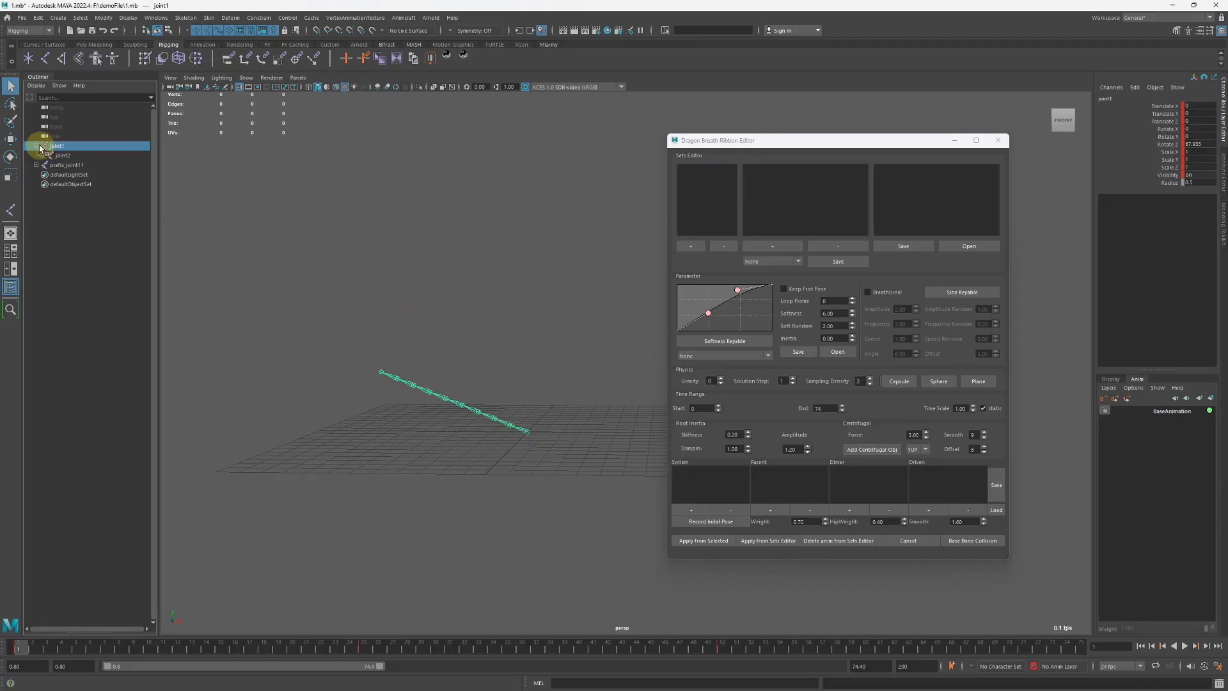
left_click(37, 146, "shift")
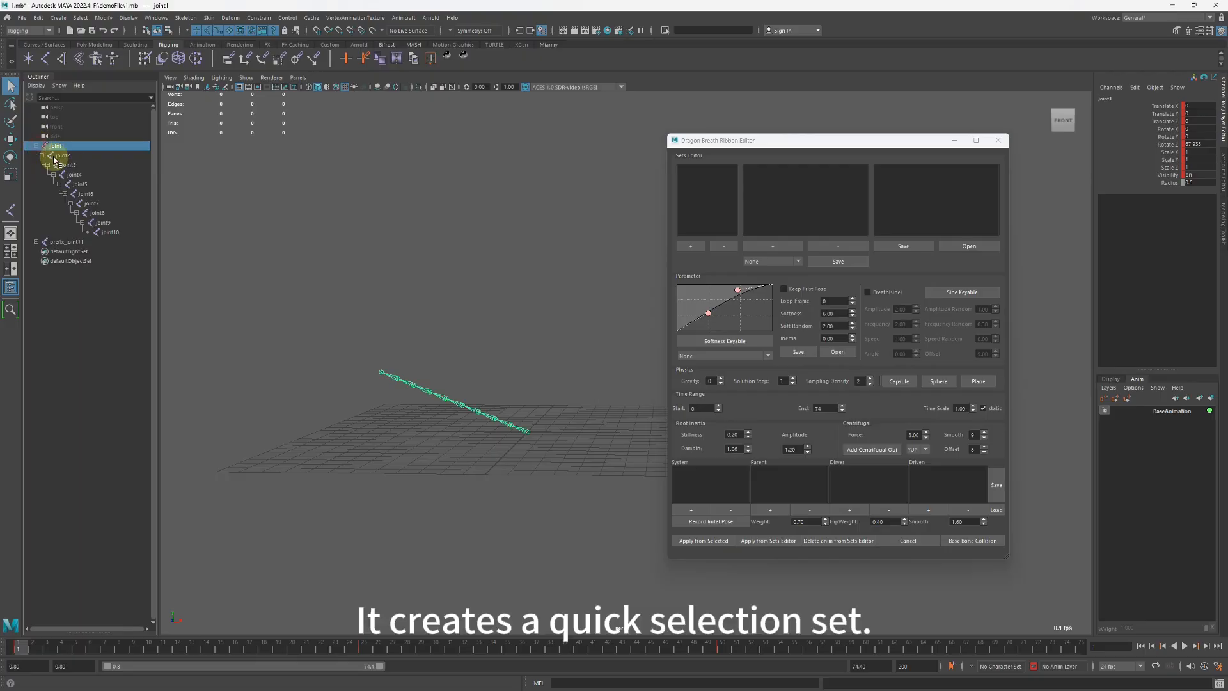
left_click(106, 232, "shift")
left_click(782, 251)
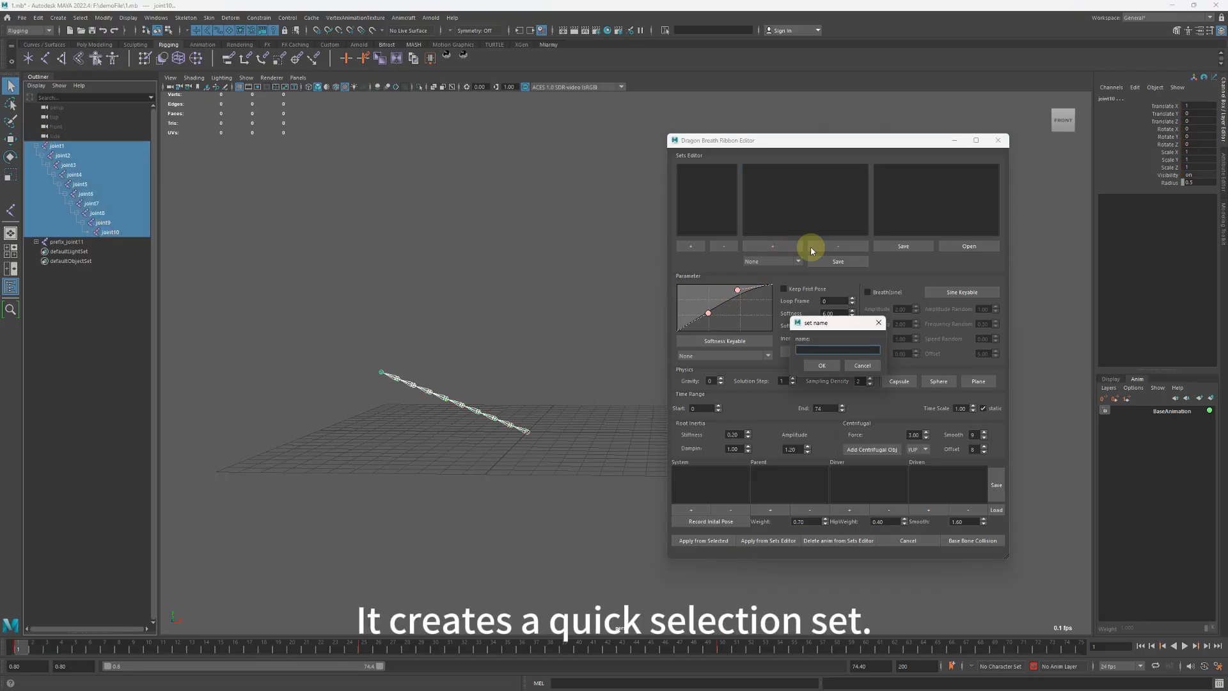
type("aaa")
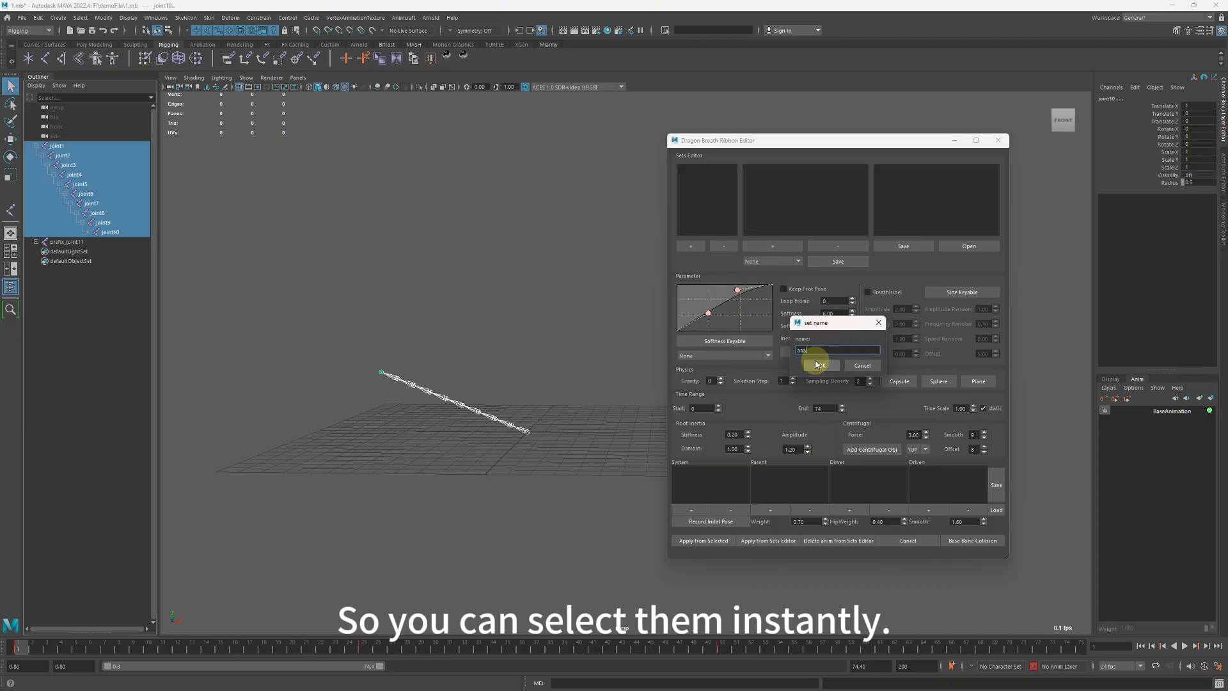
left_click(817, 365)
left_click(751, 169)
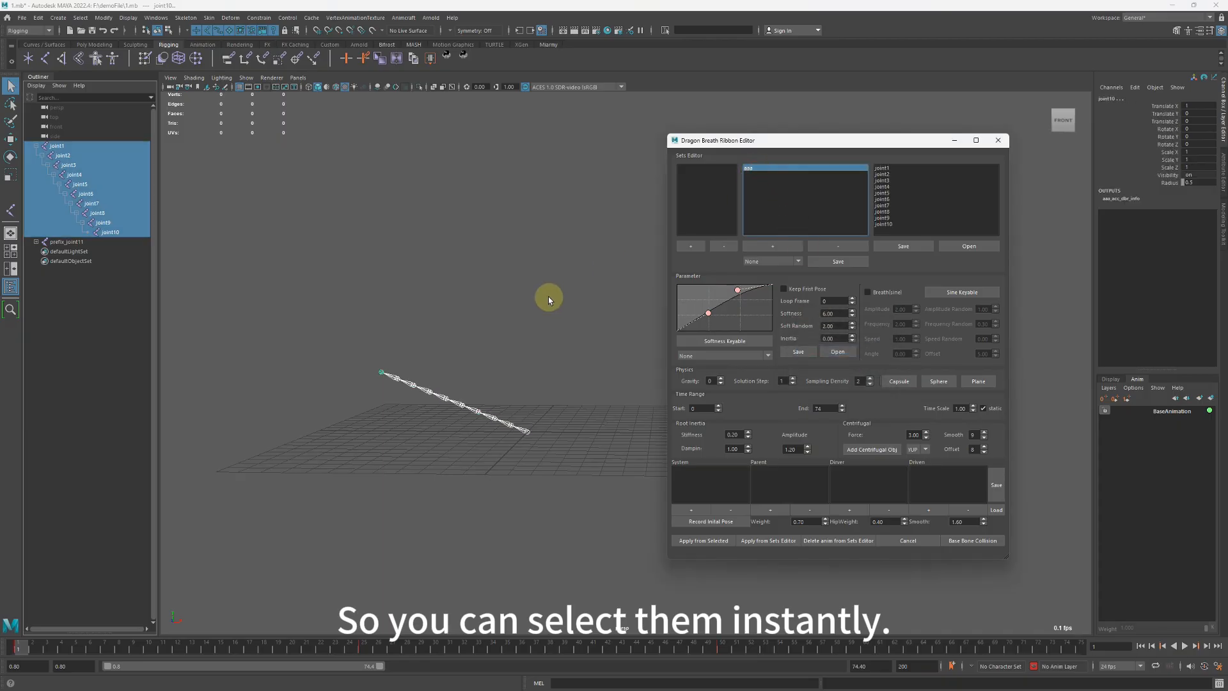
Remove the aaa selection set from the Sets Editor.
left_click(781, 178)
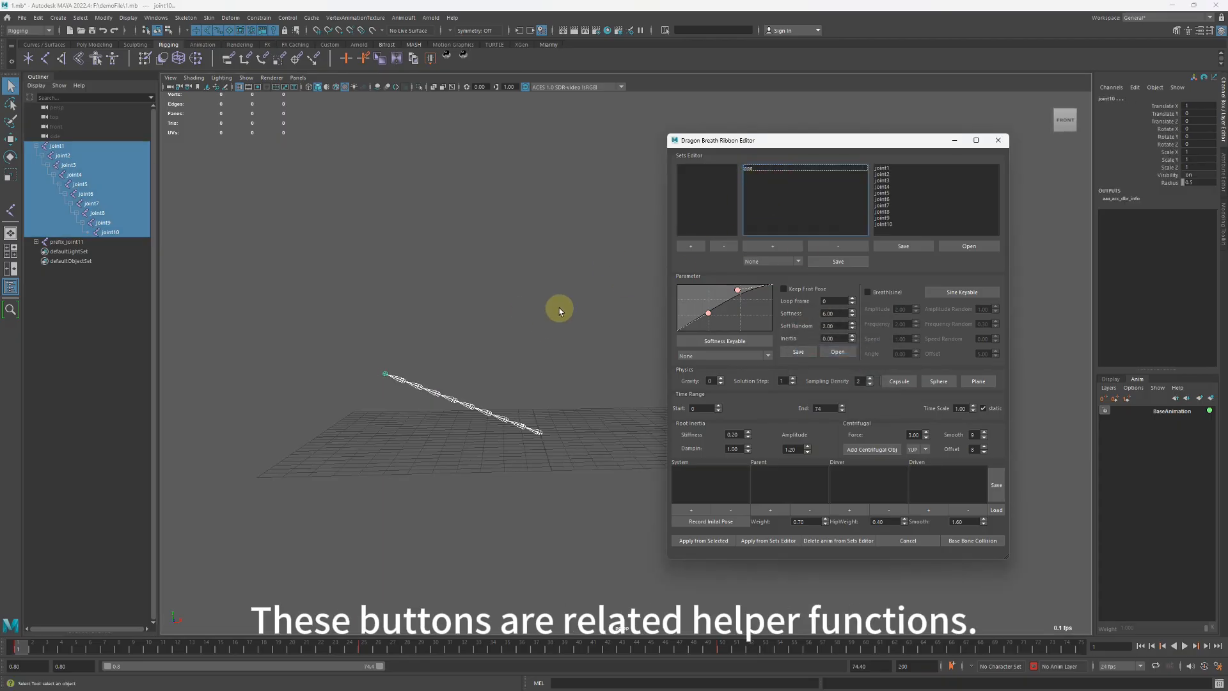
left_click(771, 169)
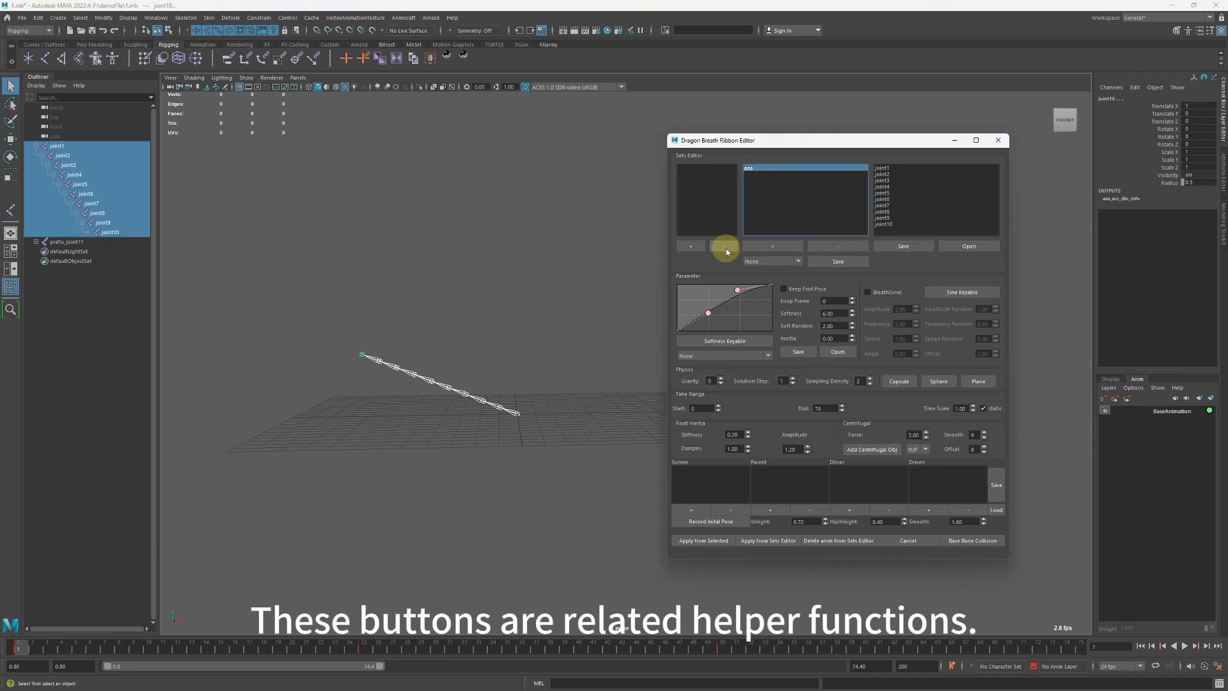
left_click(843, 248)
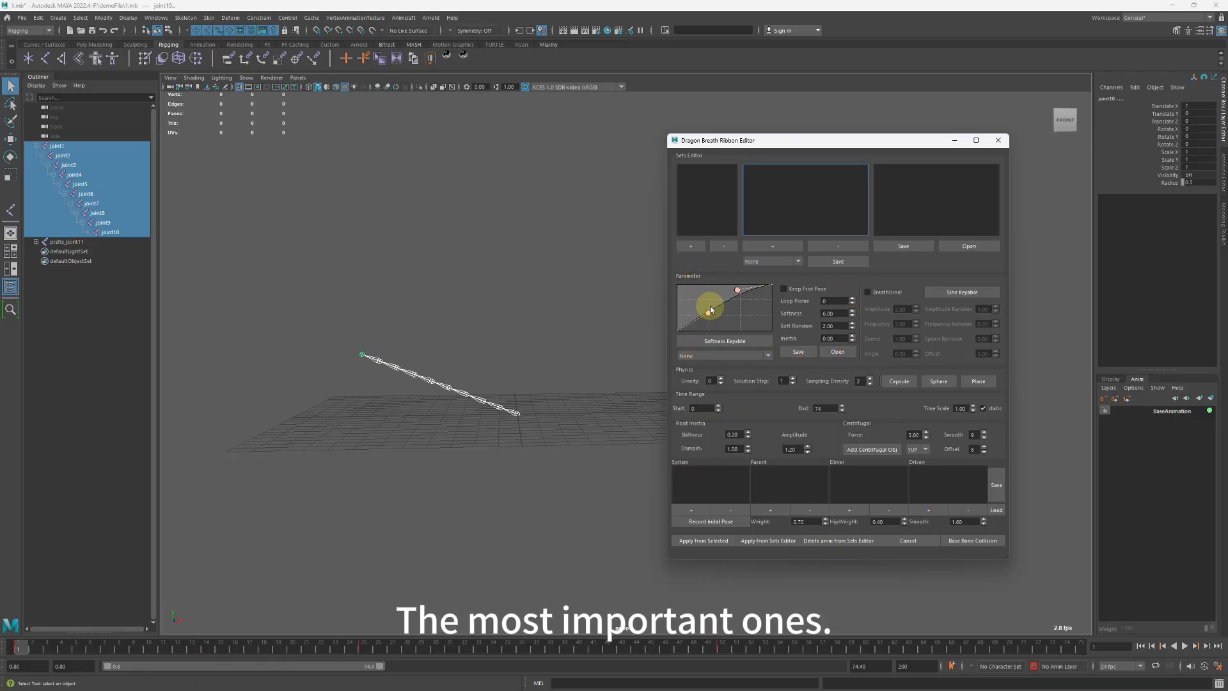
Reshape the softness curve in the ribbon parameters by moving its control points.
left_click_drag(738, 291, 701, 316)
left_click(832, 301)
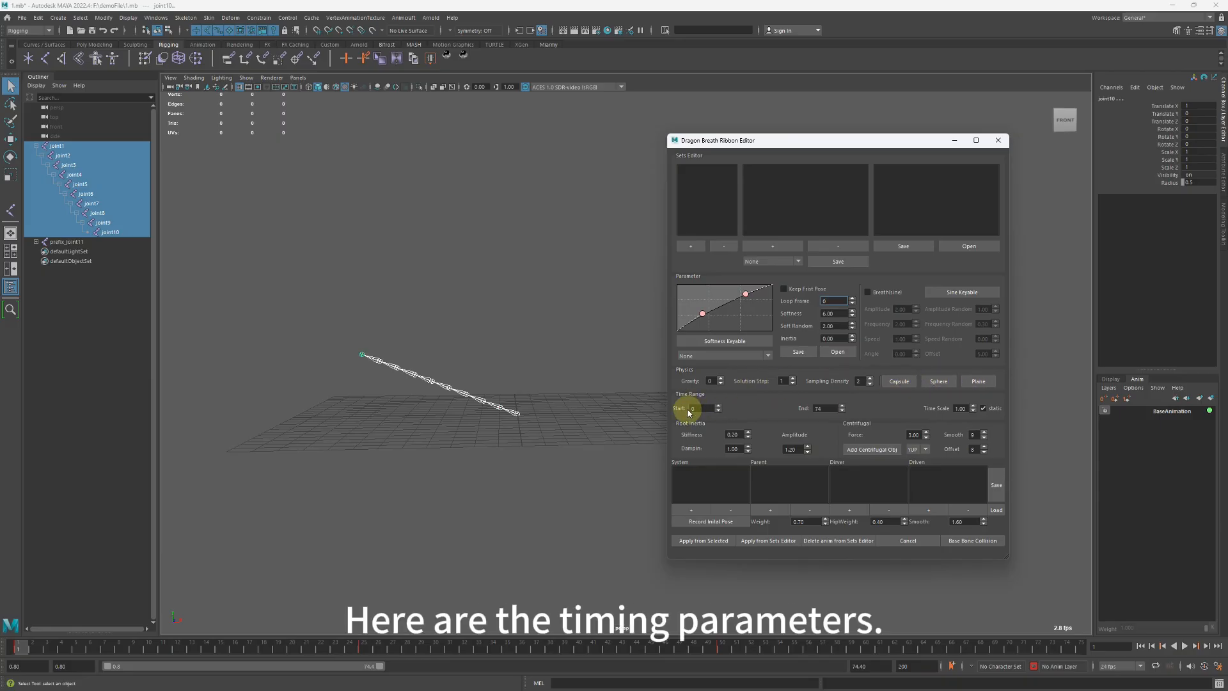
left_click(832, 408)
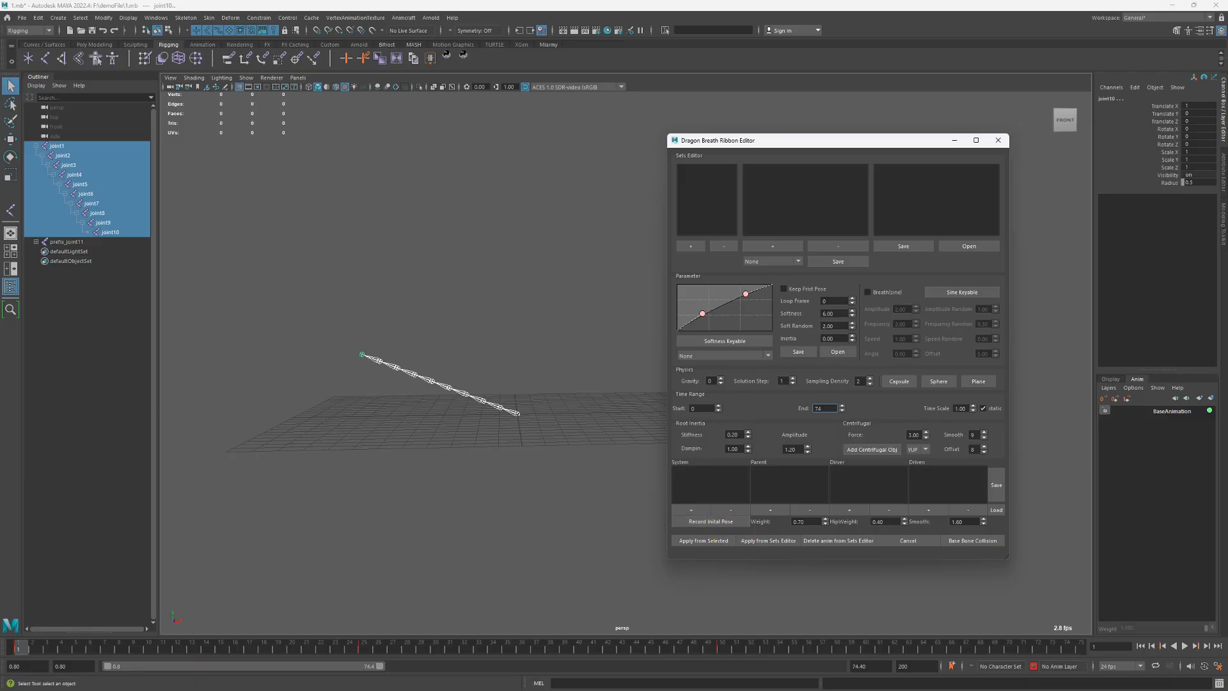
Select joint1 through joint10 from top to bottom of the chain and create a selection set named aa.
left_click(357, 243)
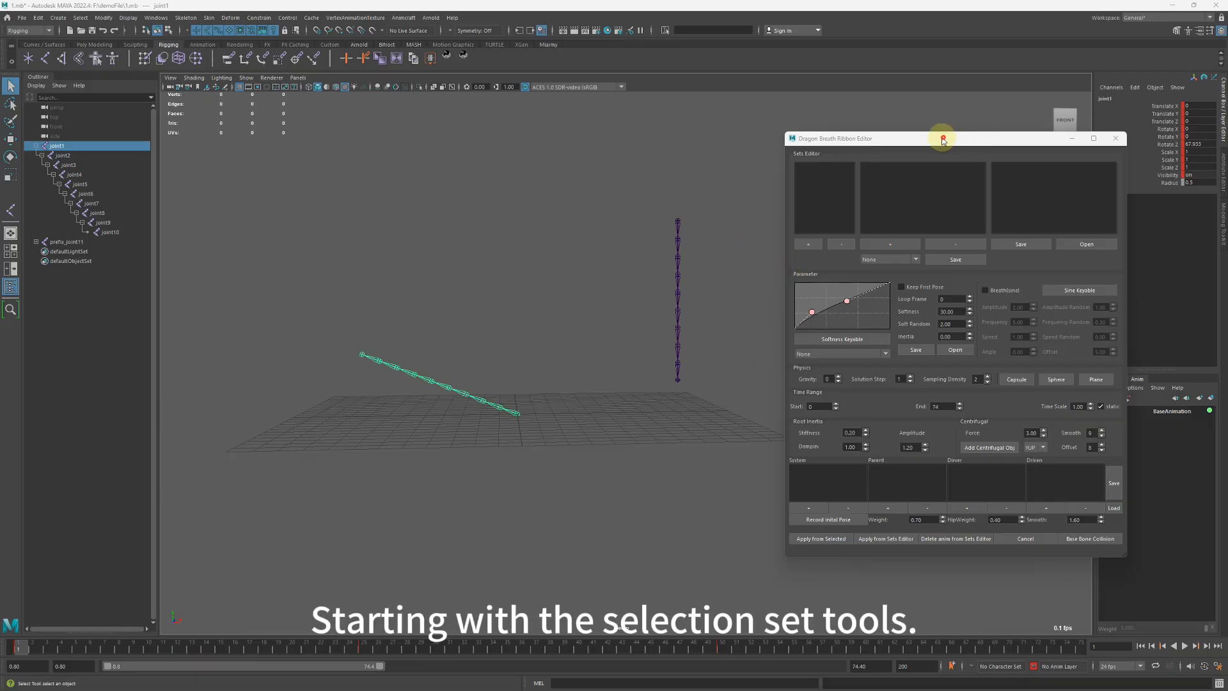
left_click_drag(943, 139, 906, 125)
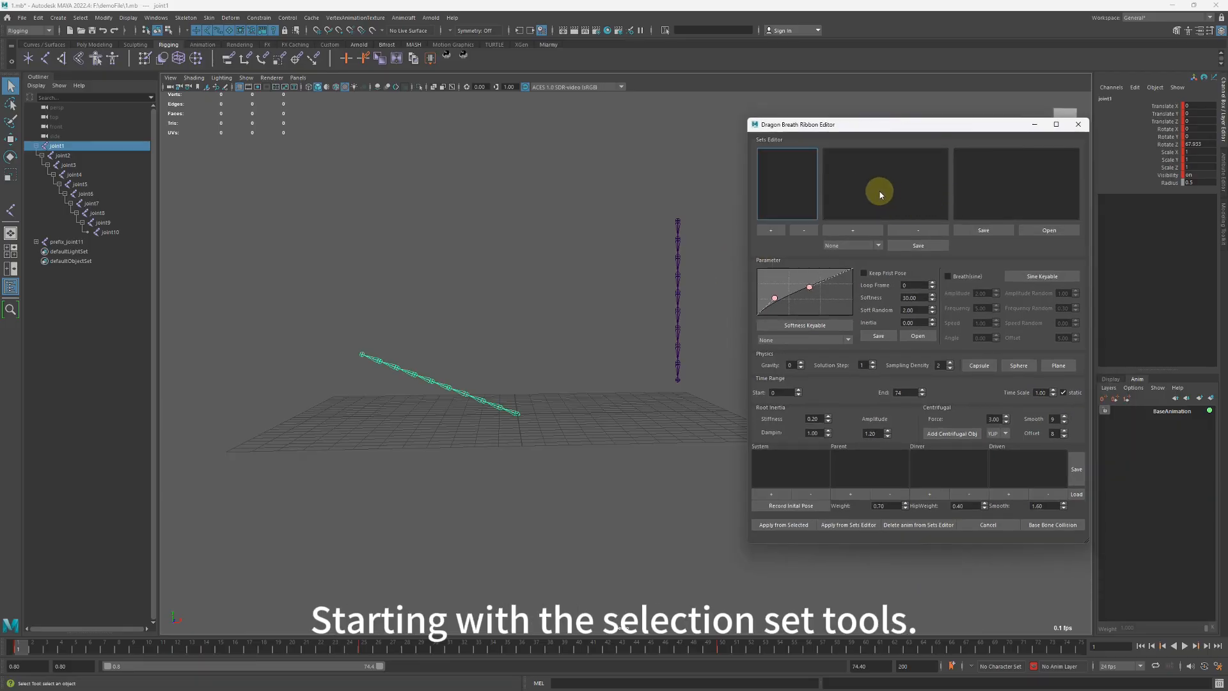
left_click(69, 154)
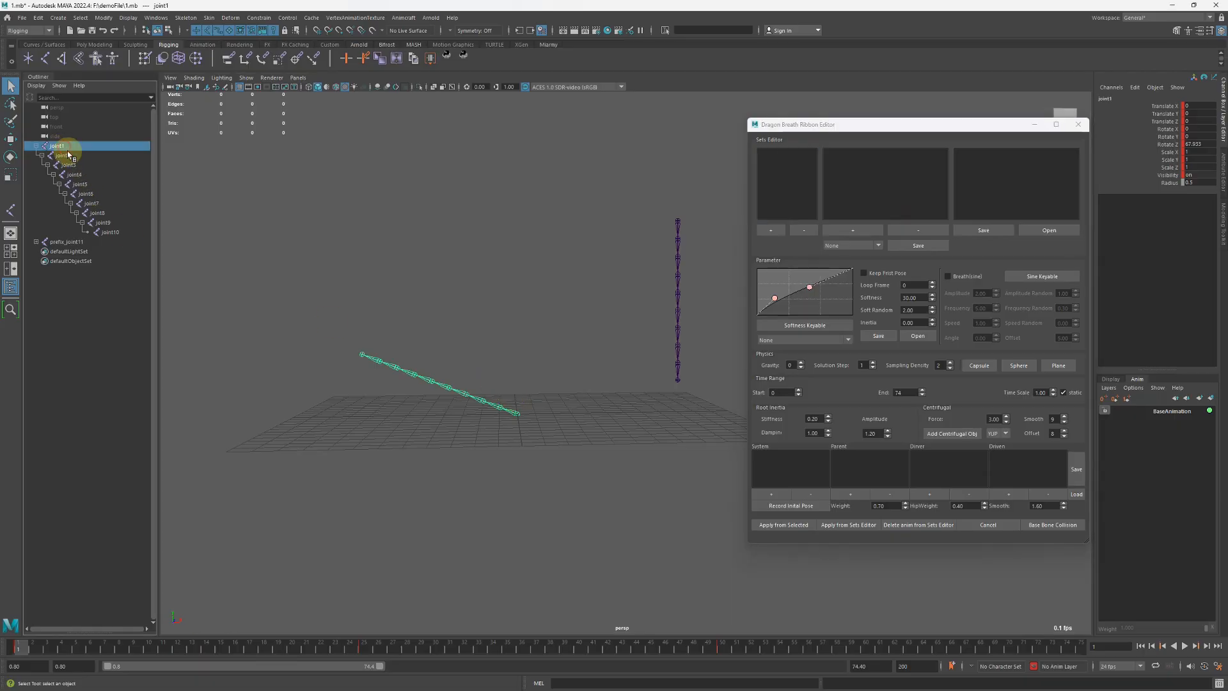
left_click_drag(400, 282, 452, 293, "alt")
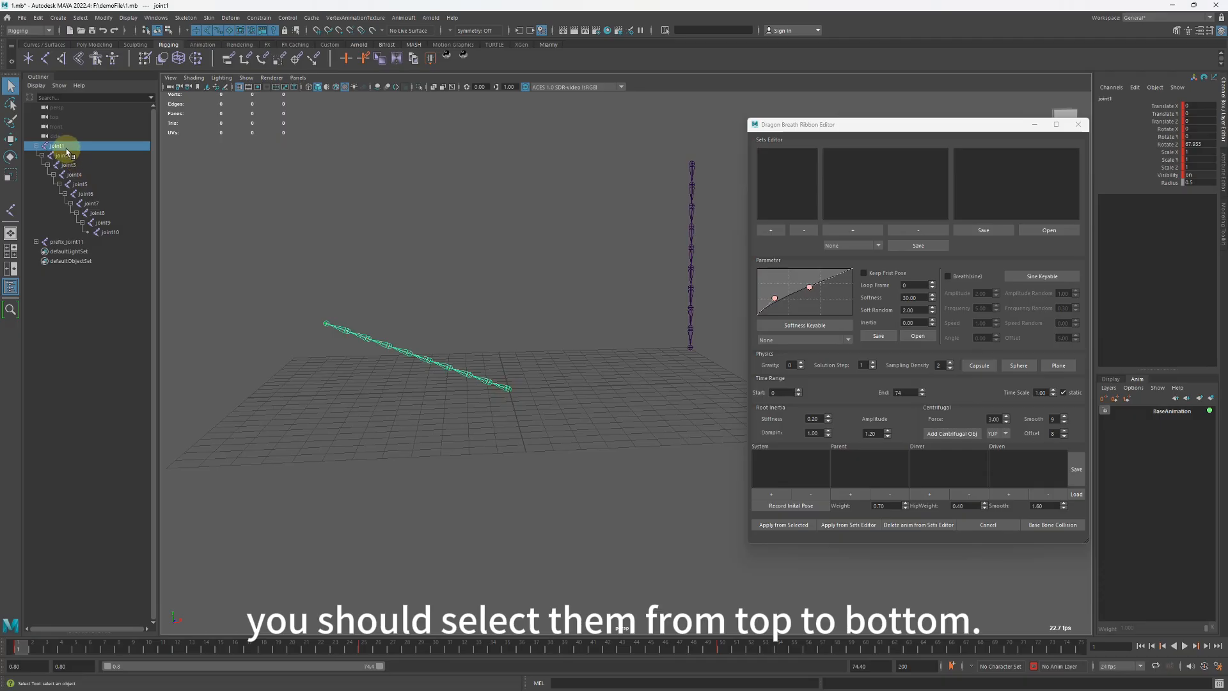
left_click_drag(67, 152, 107, 232)
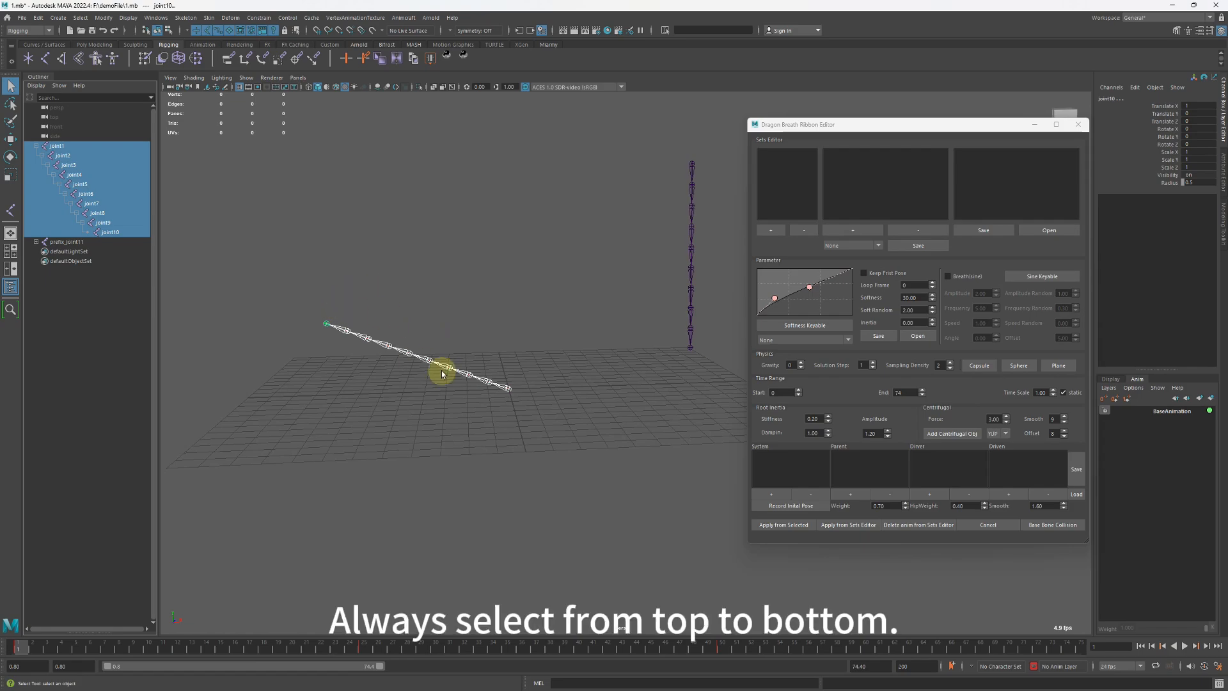
middle_click_drag(475, 340, 524, 329, "alt")
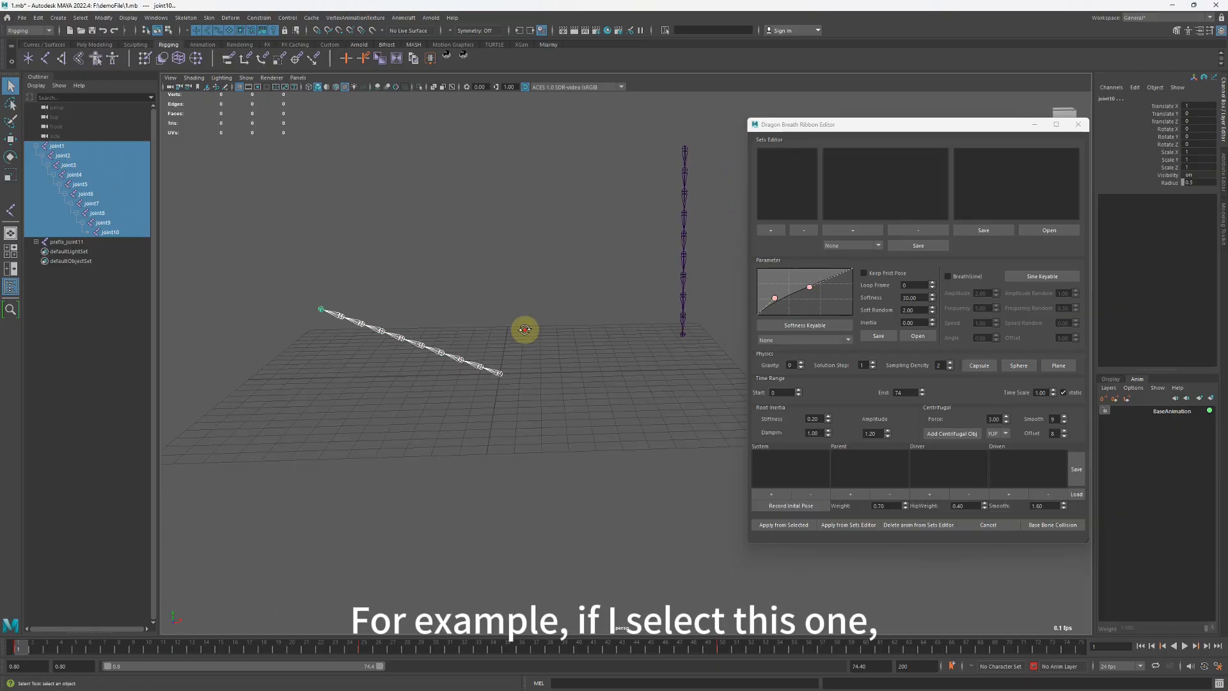
left_click_drag(525, 329, 524, 329, "alt")
middle_click_drag(524, 329, 531, 344, "alt")
left_click(852, 231)
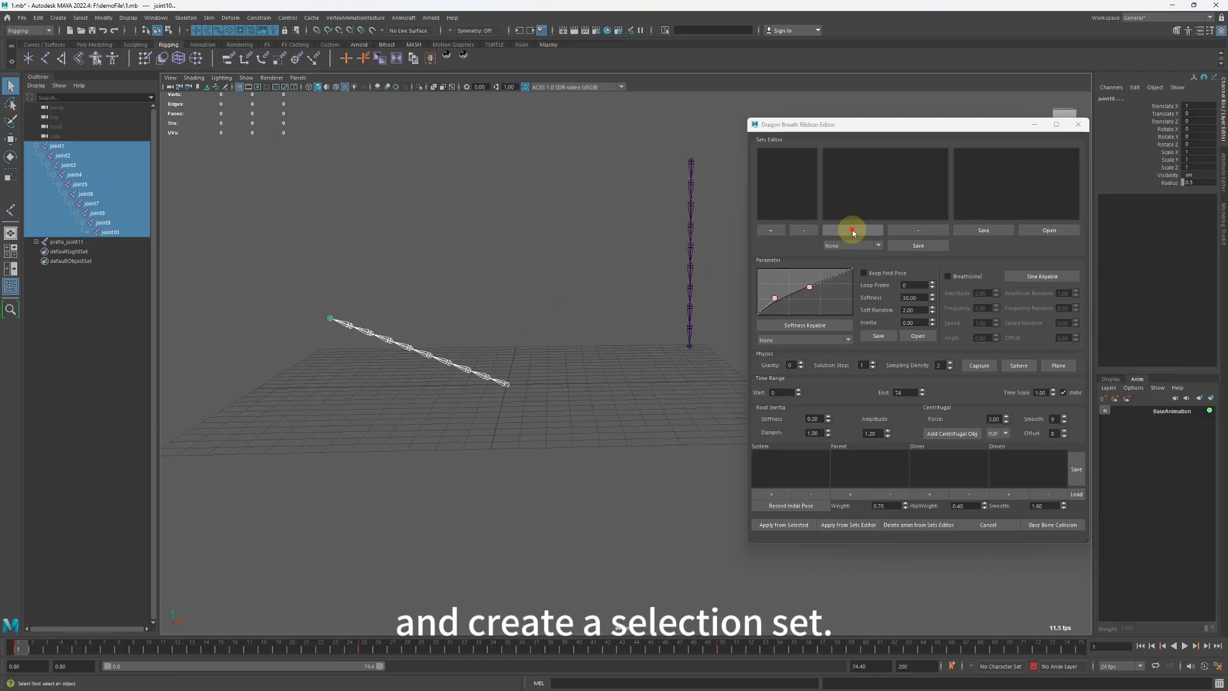
type("aa")
key("Return")
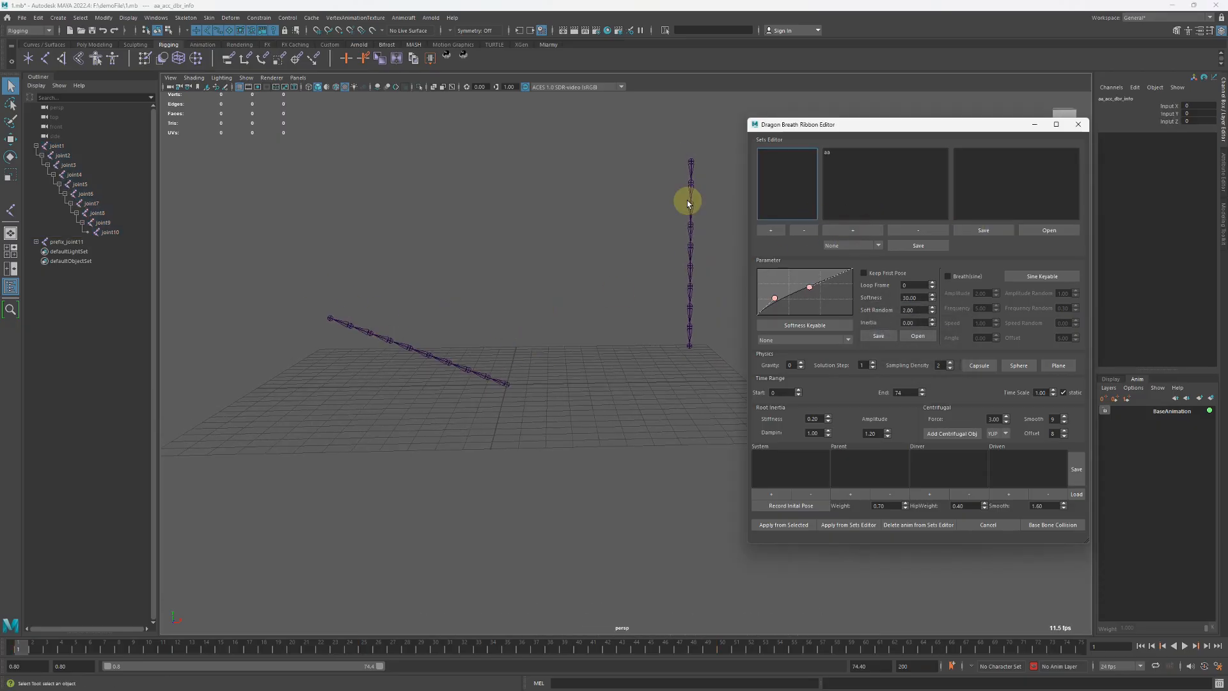
Select the vertical chain from prefix_joint11 down to prefix_joint10 and create a selection set named bb.
left_click(691, 165)
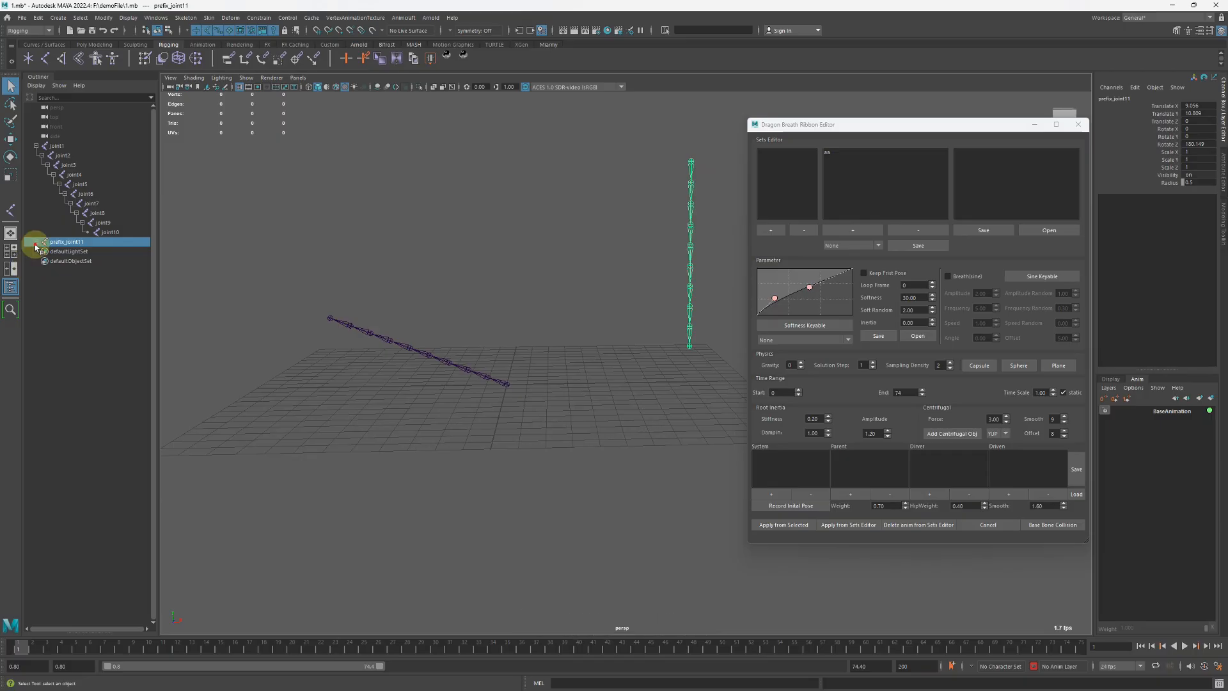
left_click(36, 242)
left_click(127, 328, "shift")
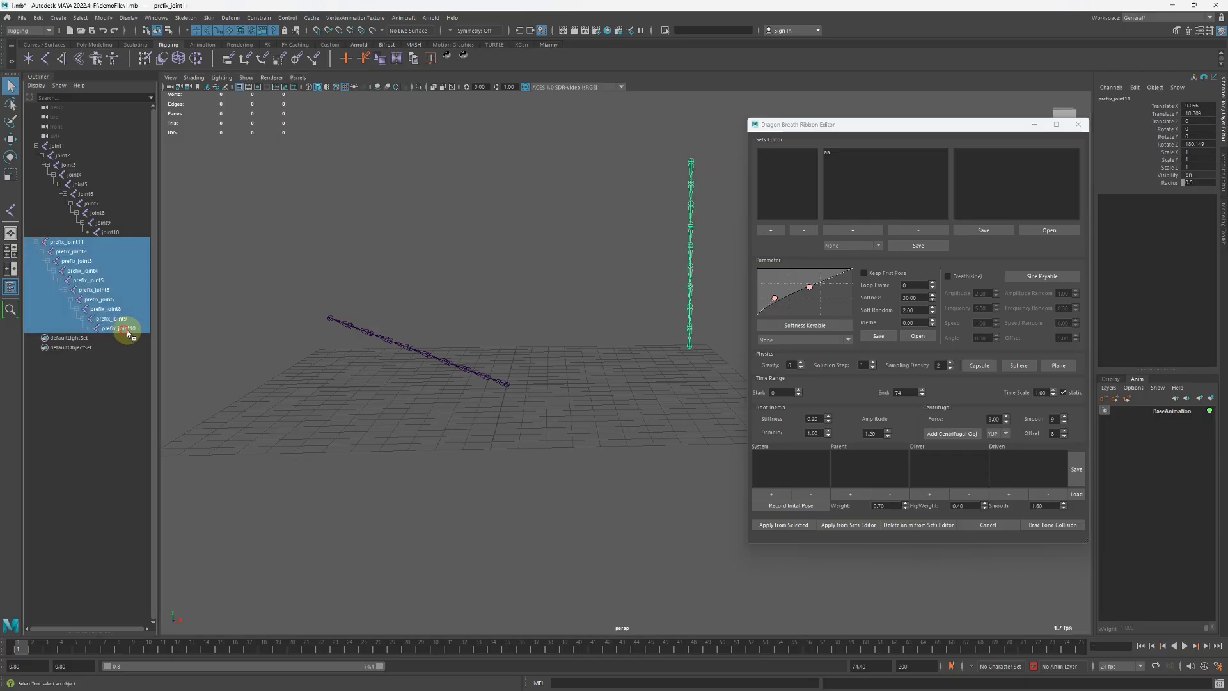
left_click(841, 232)
key("Return")
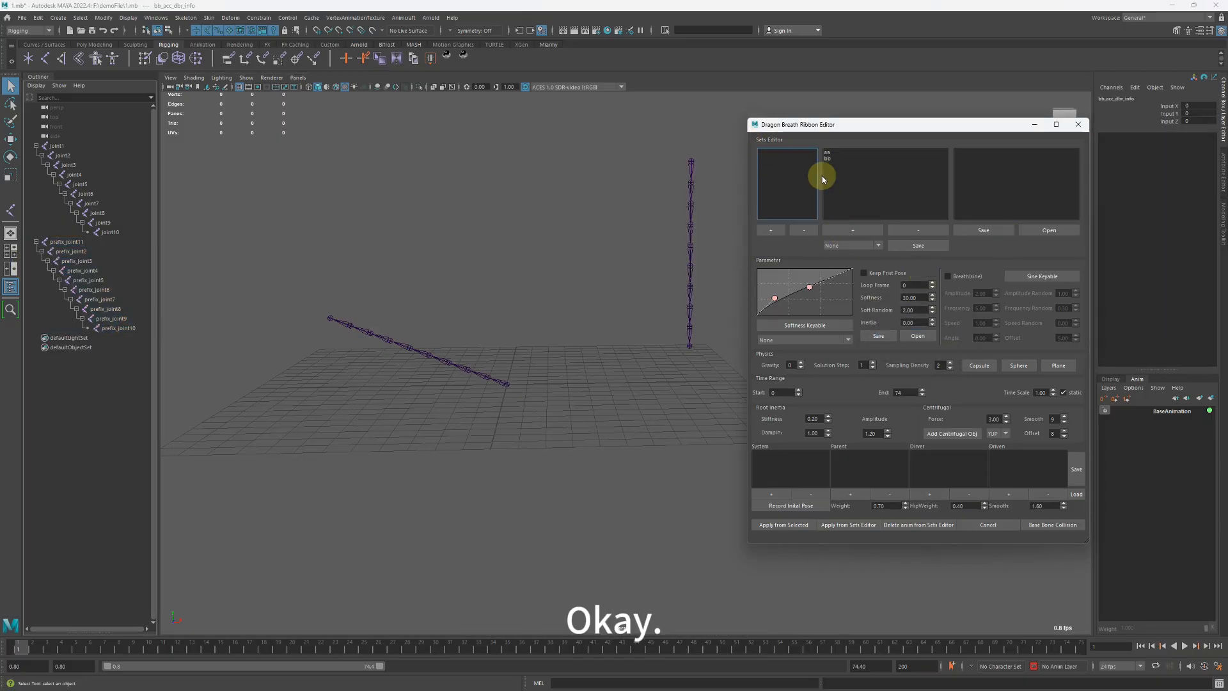
Clear the scene selection and select all joints of the slanted chain through the aa set.
left_click(842, 158)
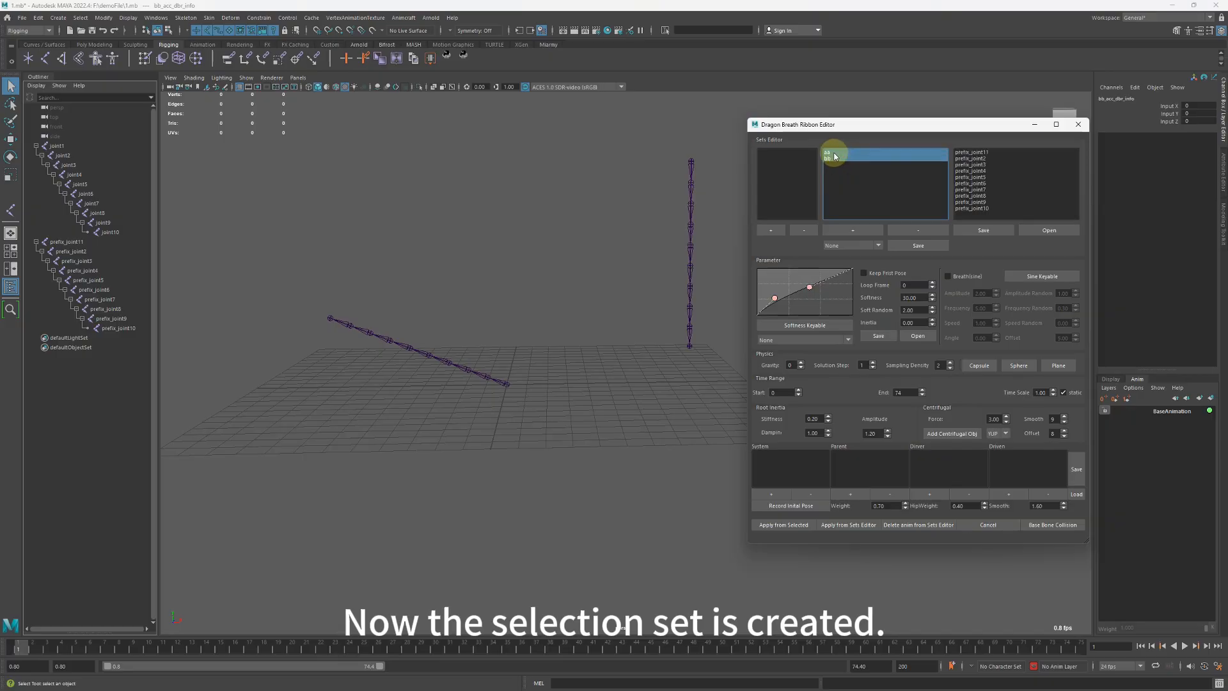
left_click(609, 236)
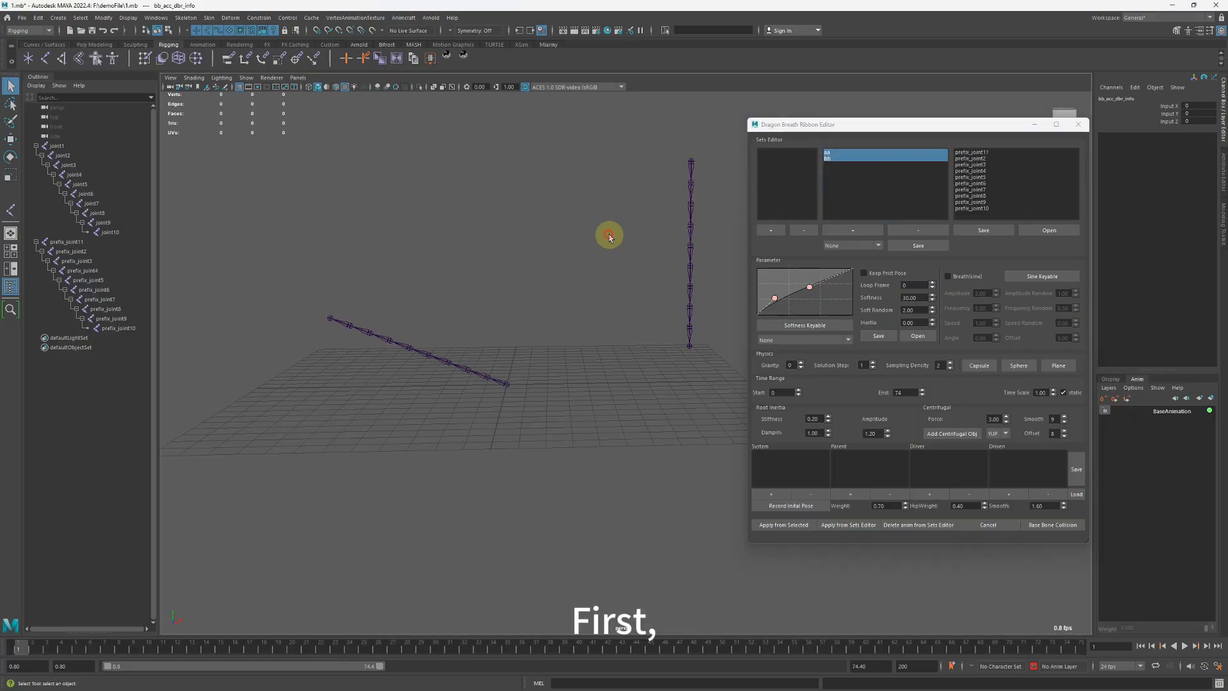
left_click(844, 171)
double_click(832, 154)
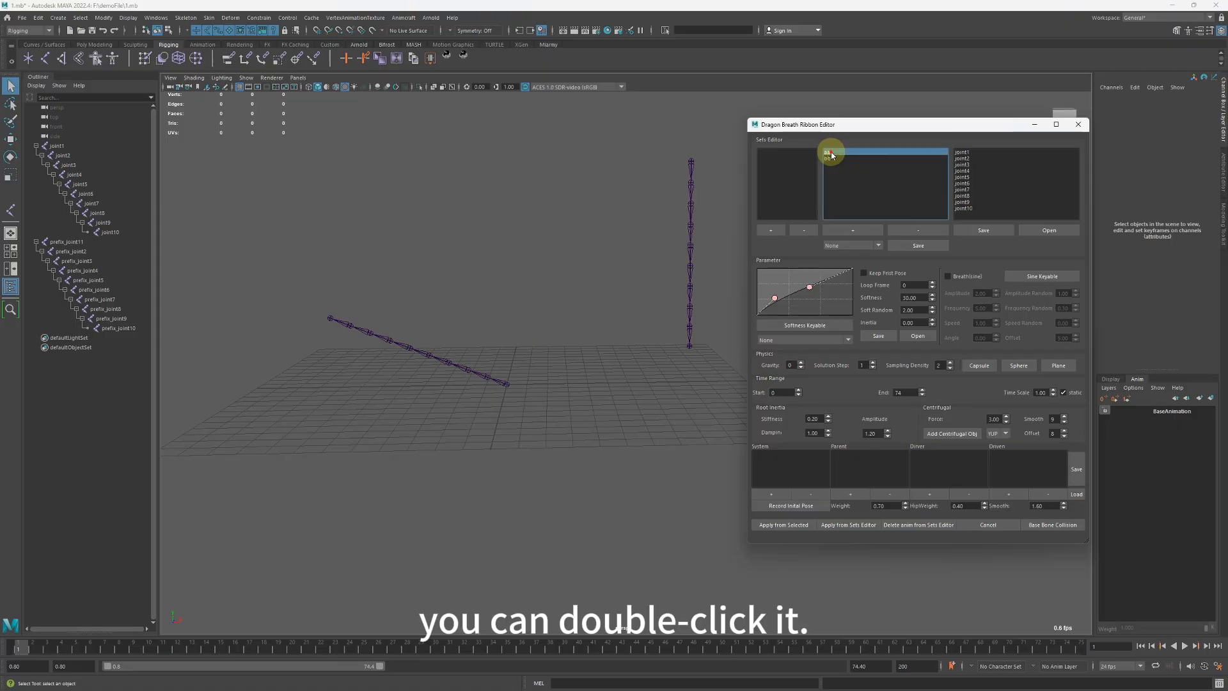
mouse_move(496, 324)
left_mouse_down("alt")
mouse_move(521, 296)
mouse_move(519, 324)
left_mouse_up("alt")
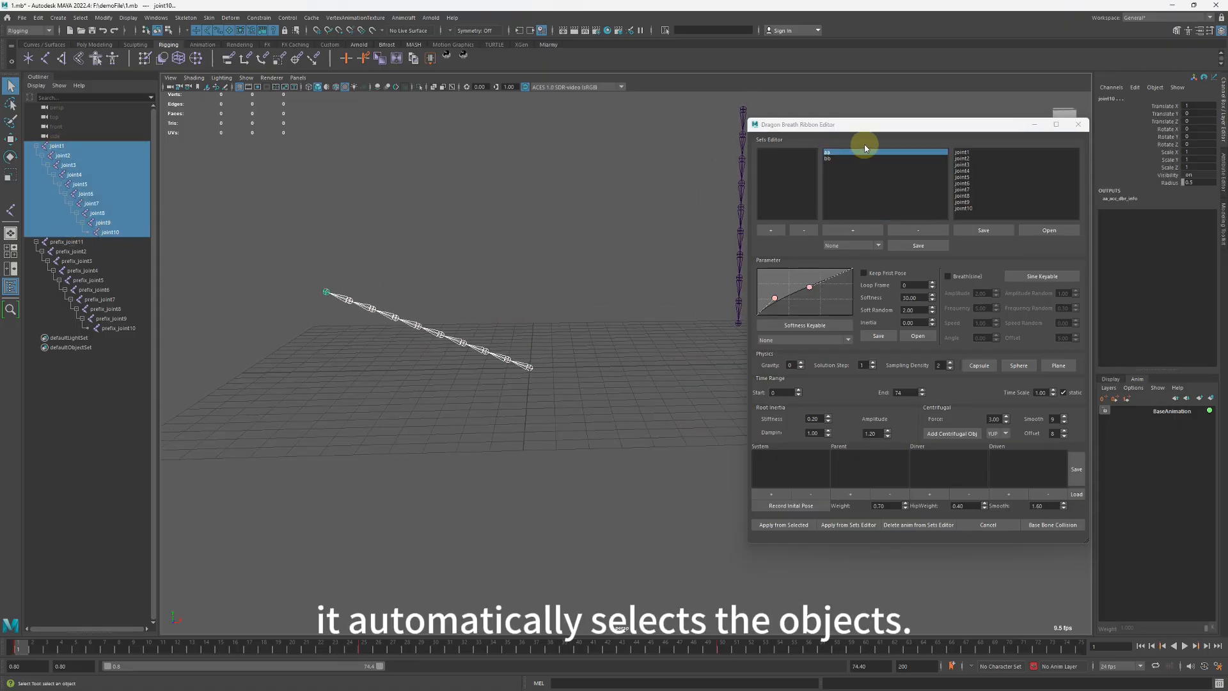
Select all listed members of the aa set, then all listed members of the bb set.
left_click_drag(966, 152, 979, 208)
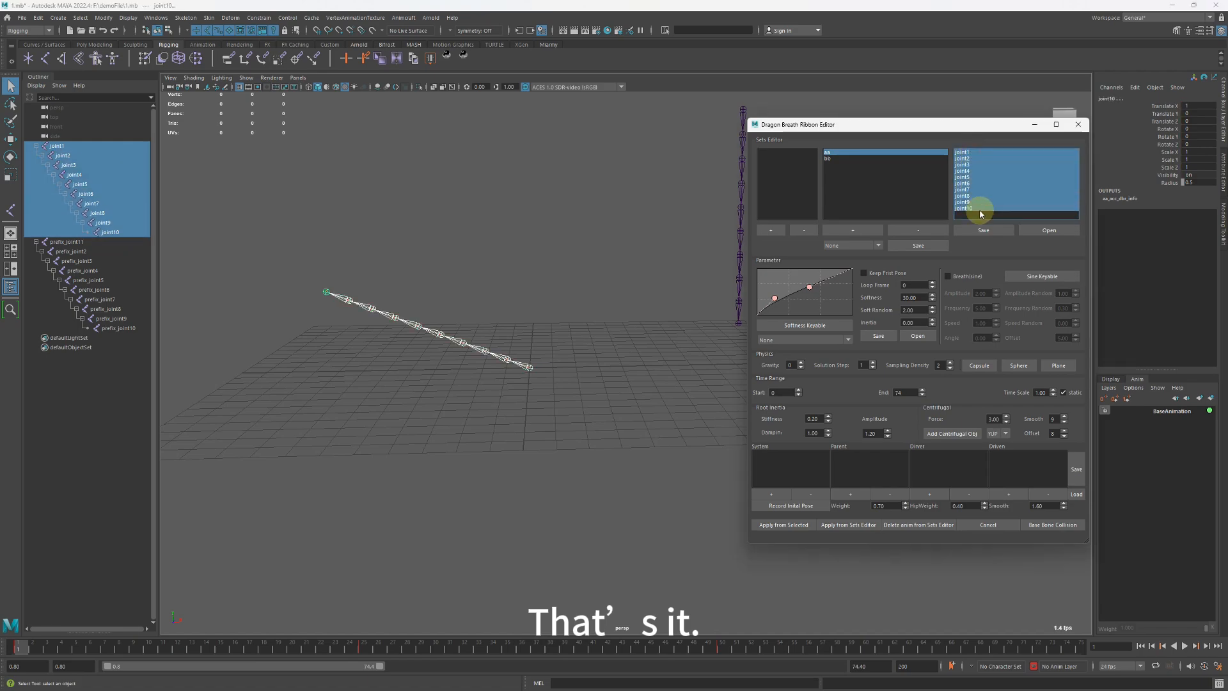
left_click(601, 257)
left_click(827, 159)
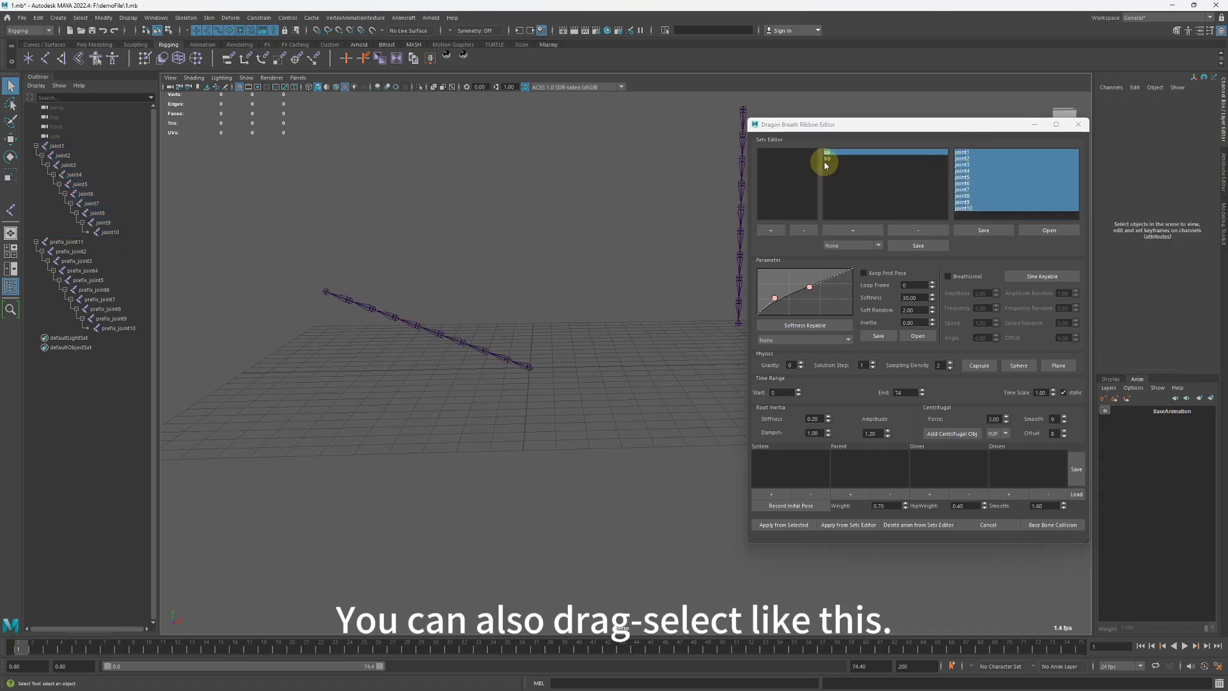
left_click_drag(971, 153, 981, 206)
key("f")
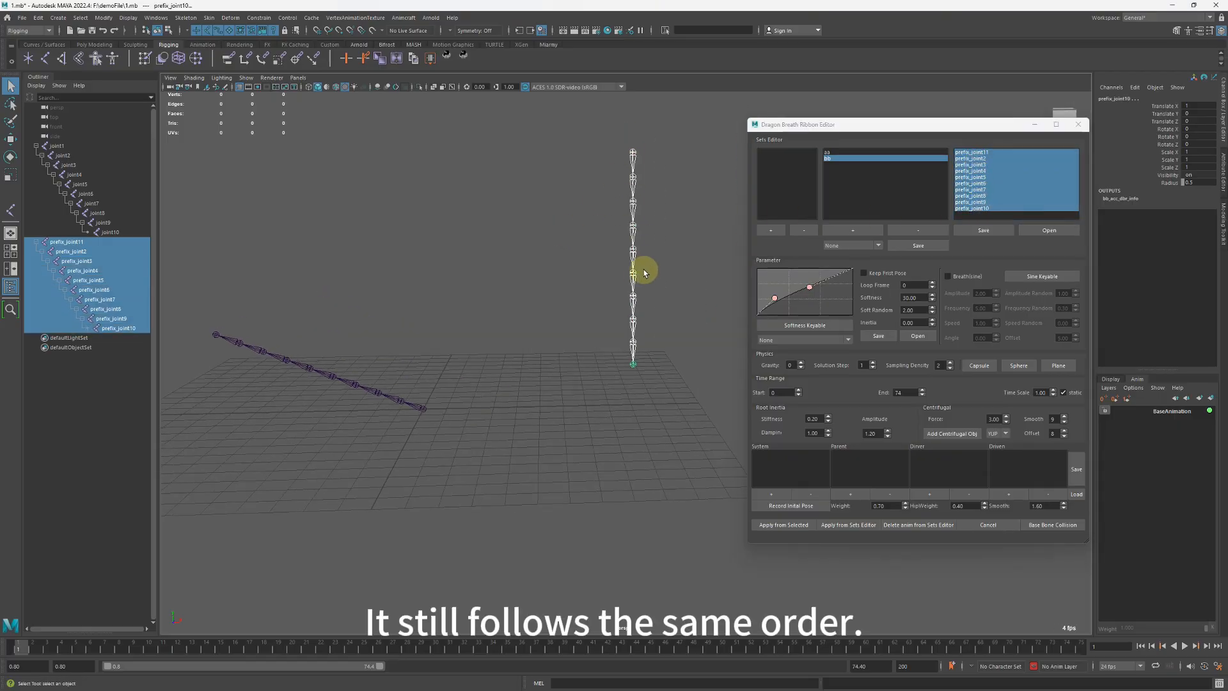
middle_click_drag(639, 277, 660, 273, "alt")
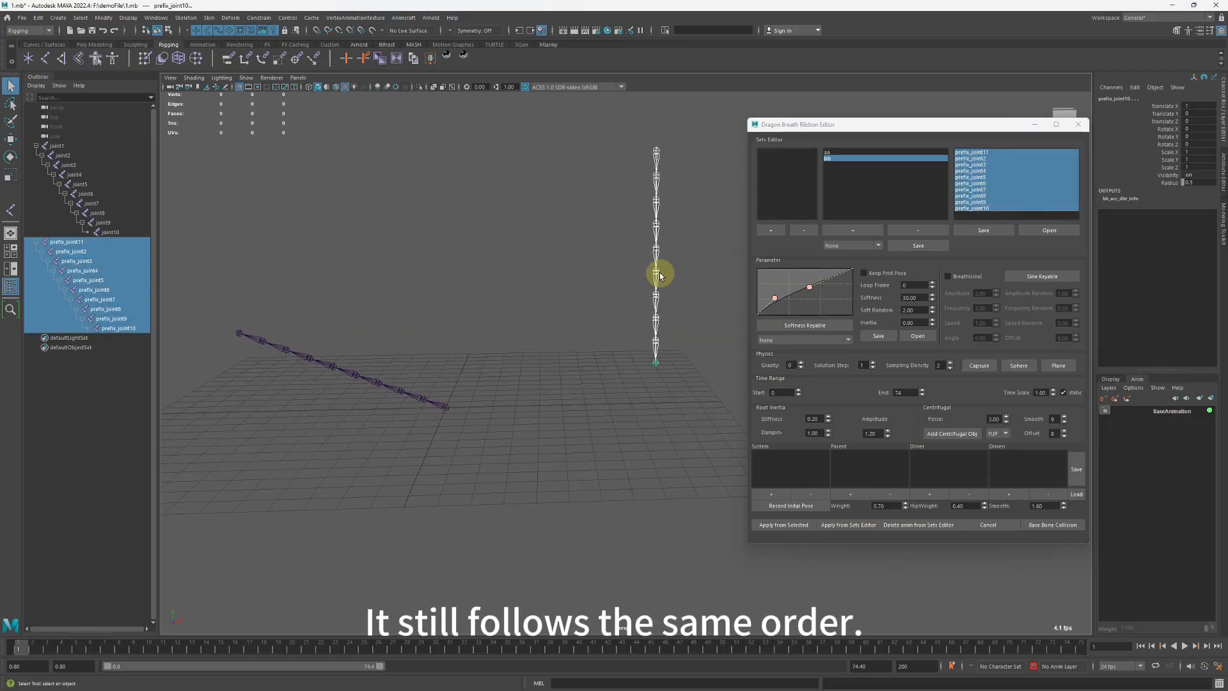
Switch between the aa and bb selection sets to examine the joints that belong to each.
left_click(834, 154)
left_click(834, 159)
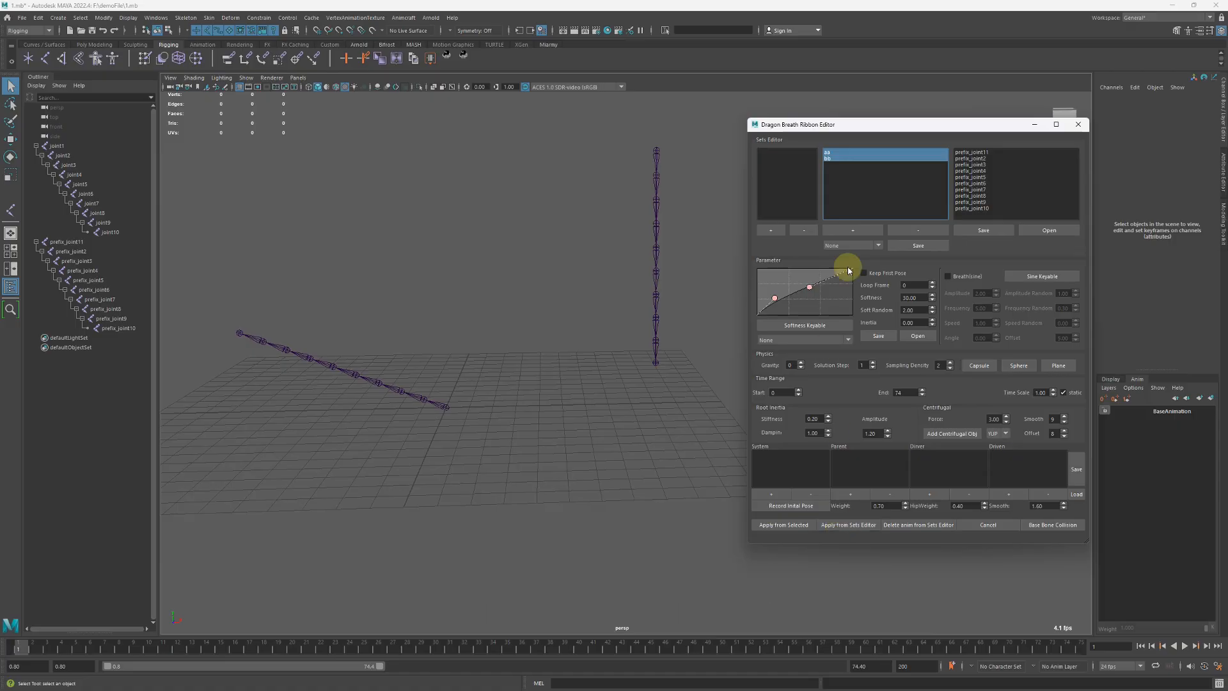
left_click(836, 152)
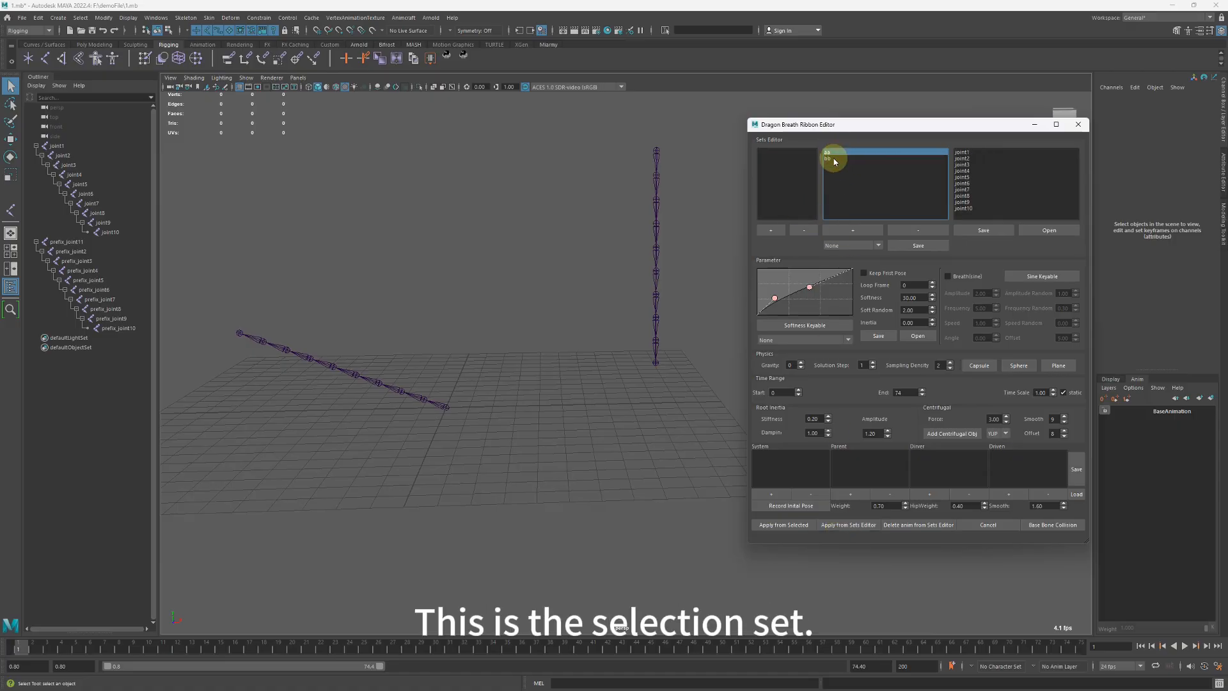
left_click(833, 159)
left_click(838, 151)
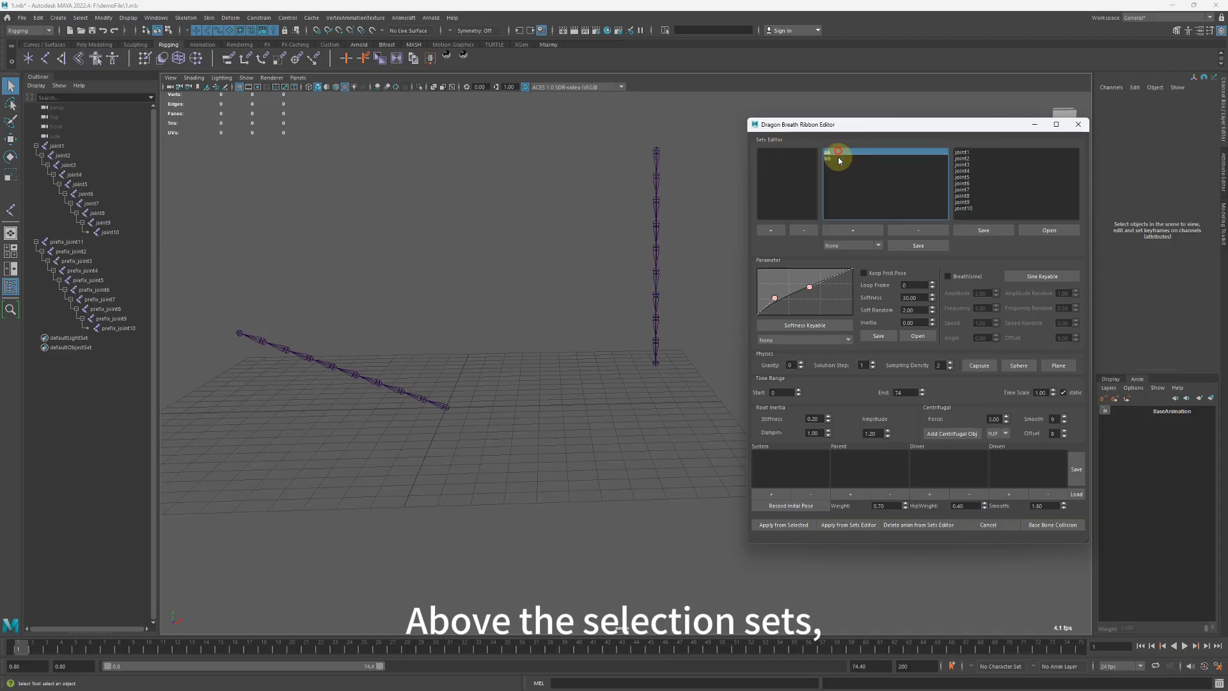
Select both the aa and bb sets and create a set group named dd from them.
left_click(837, 159, "shift")
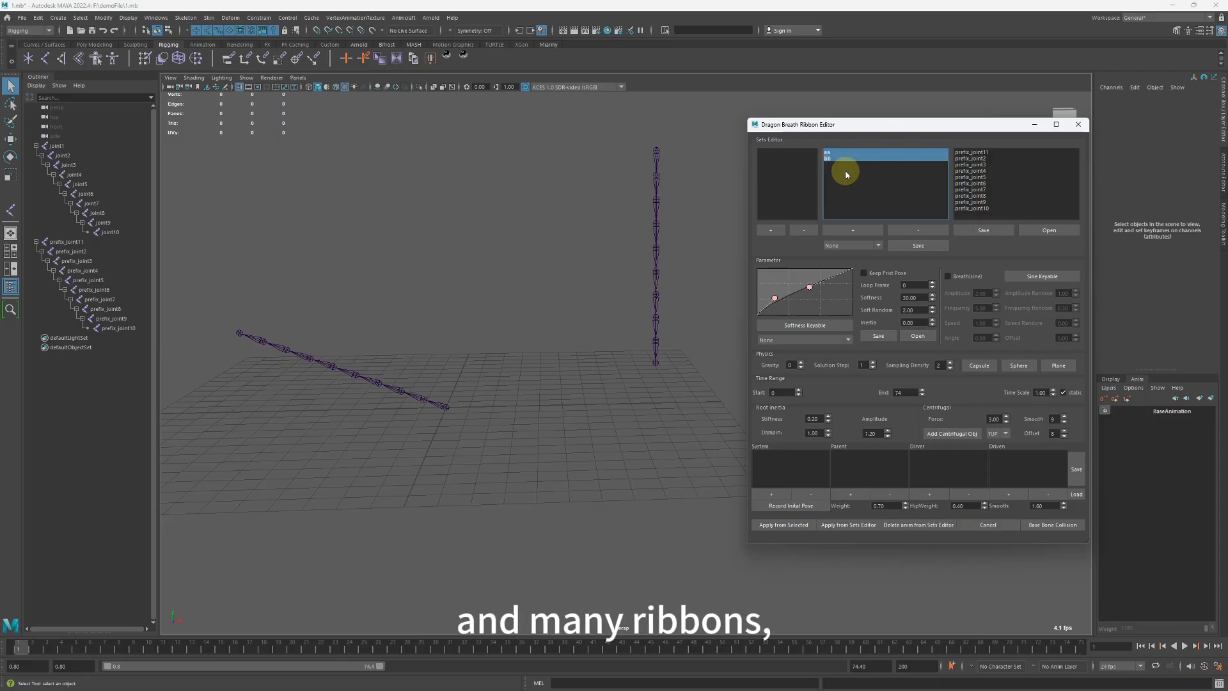
left_click(770, 230)
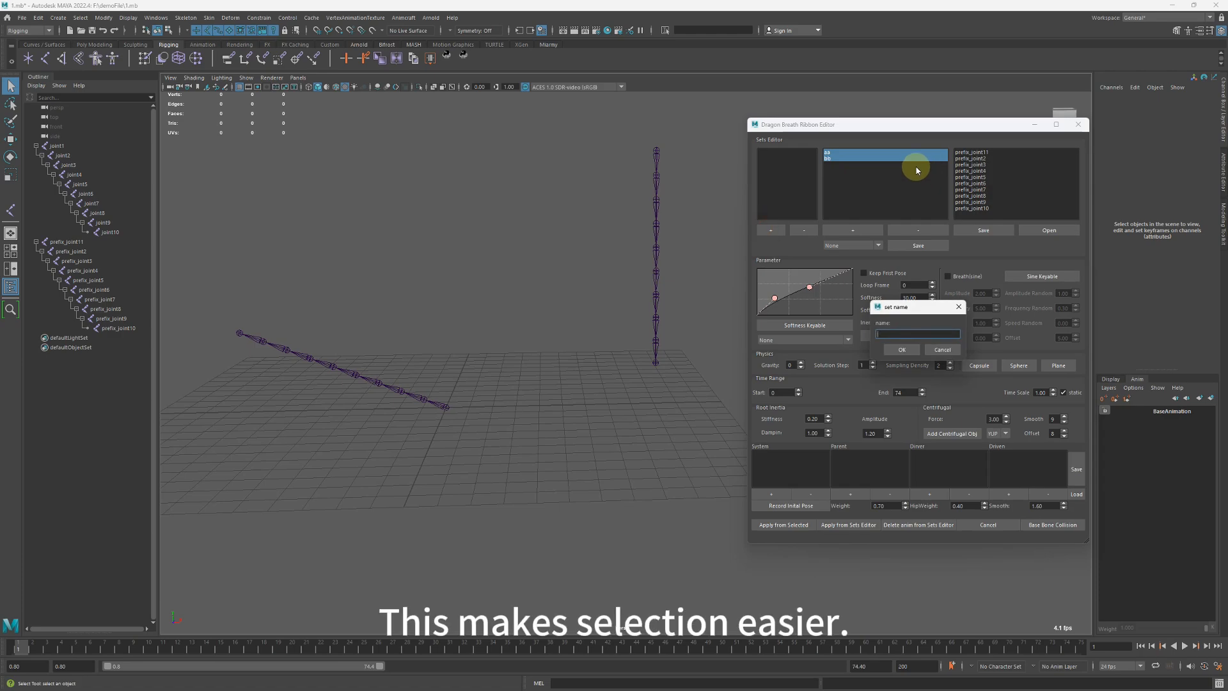
key("Return")
left_click(777, 174)
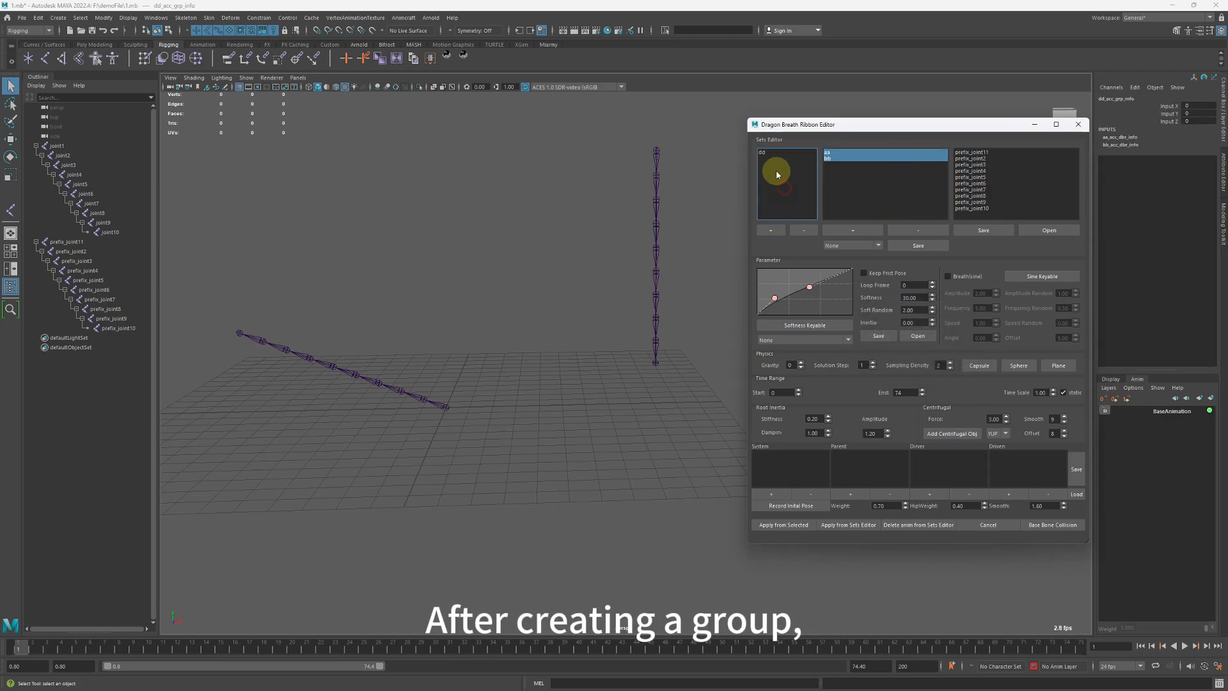
Select and deselect the dd group to check which sets it lists, and delete the group.
left_click(767, 153)
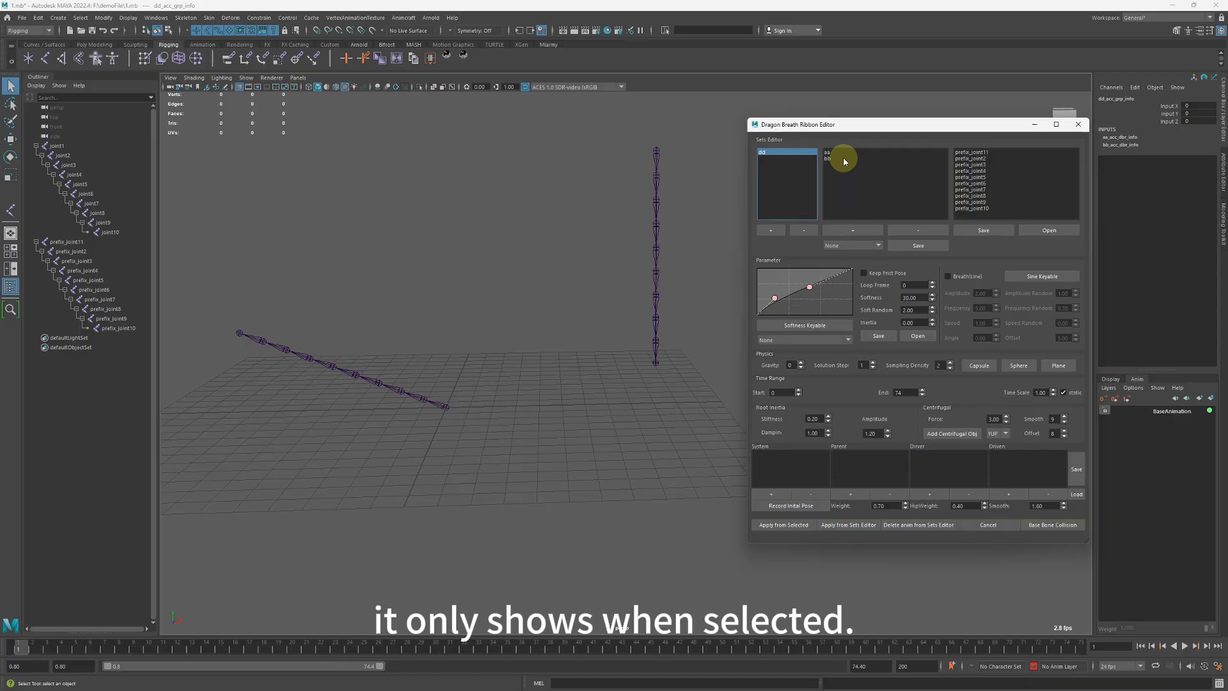
left_click(790, 160)
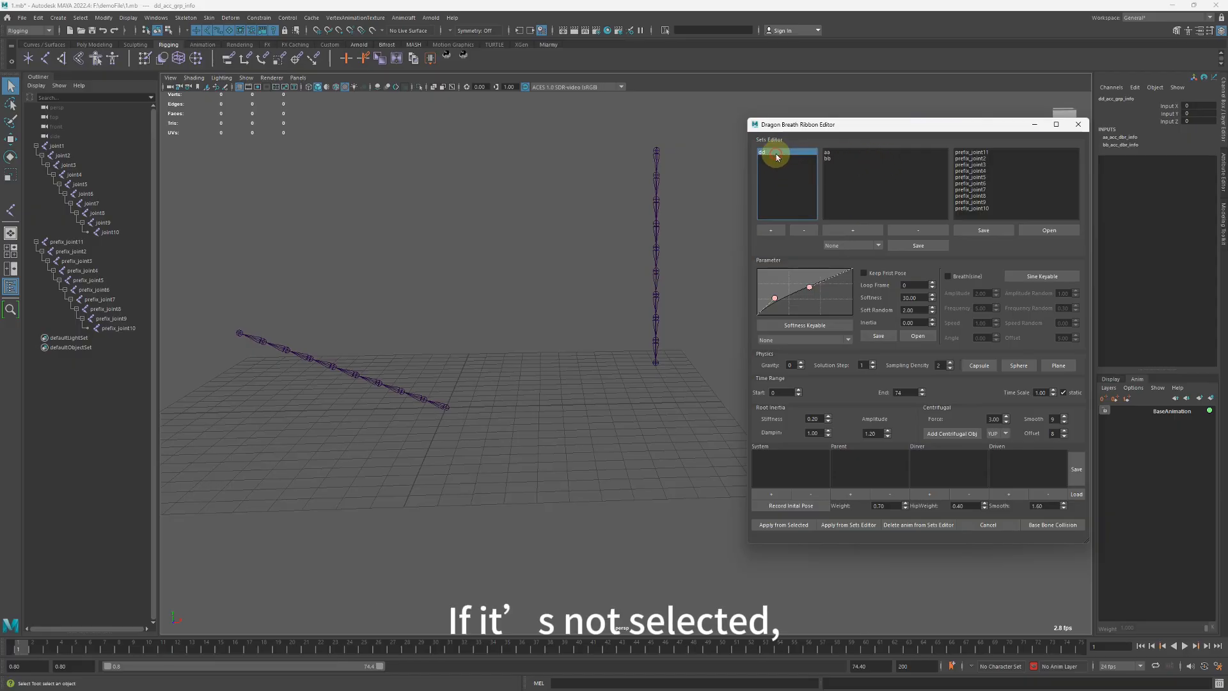
left_click(792, 190)
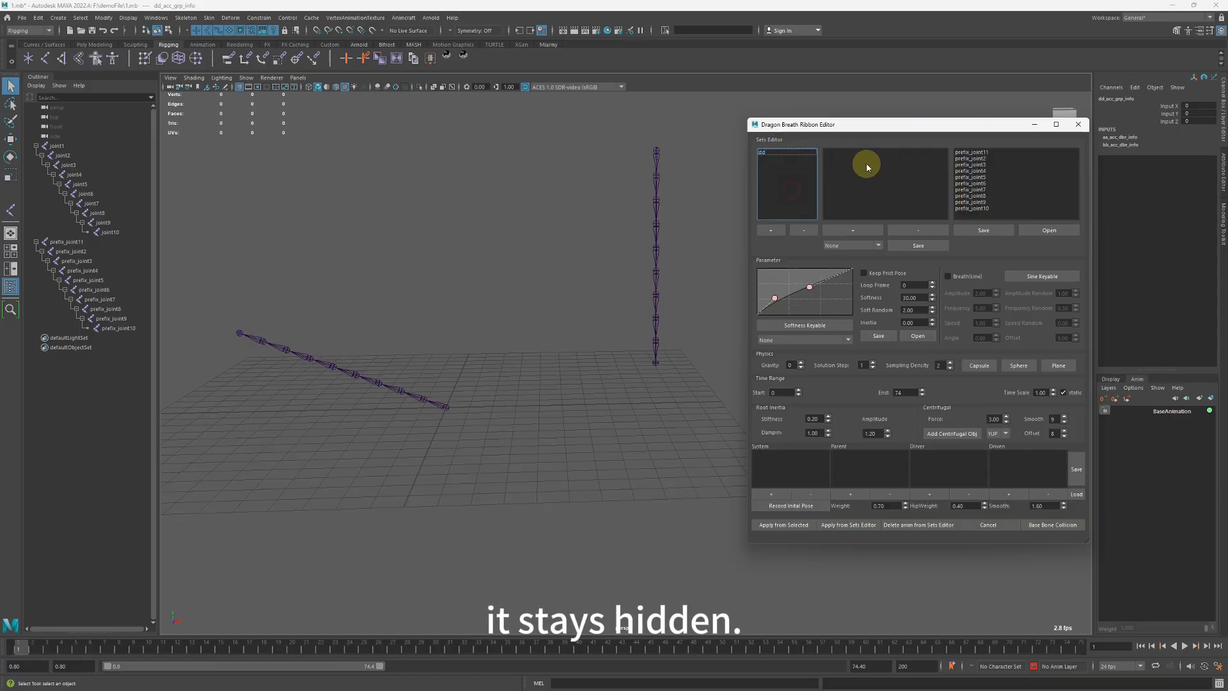
left_click(780, 154)
left_click(803, 230)
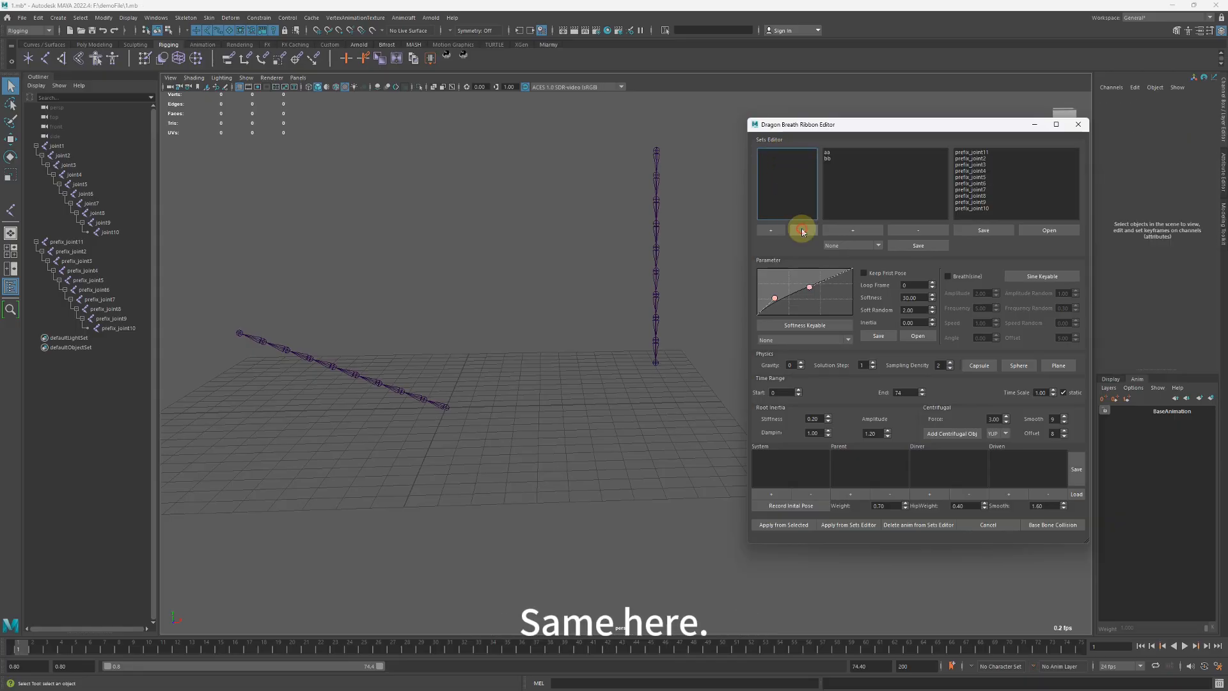
Check the members of aa and bb in turn, and highlight both sets together.
left_click(831, 158)
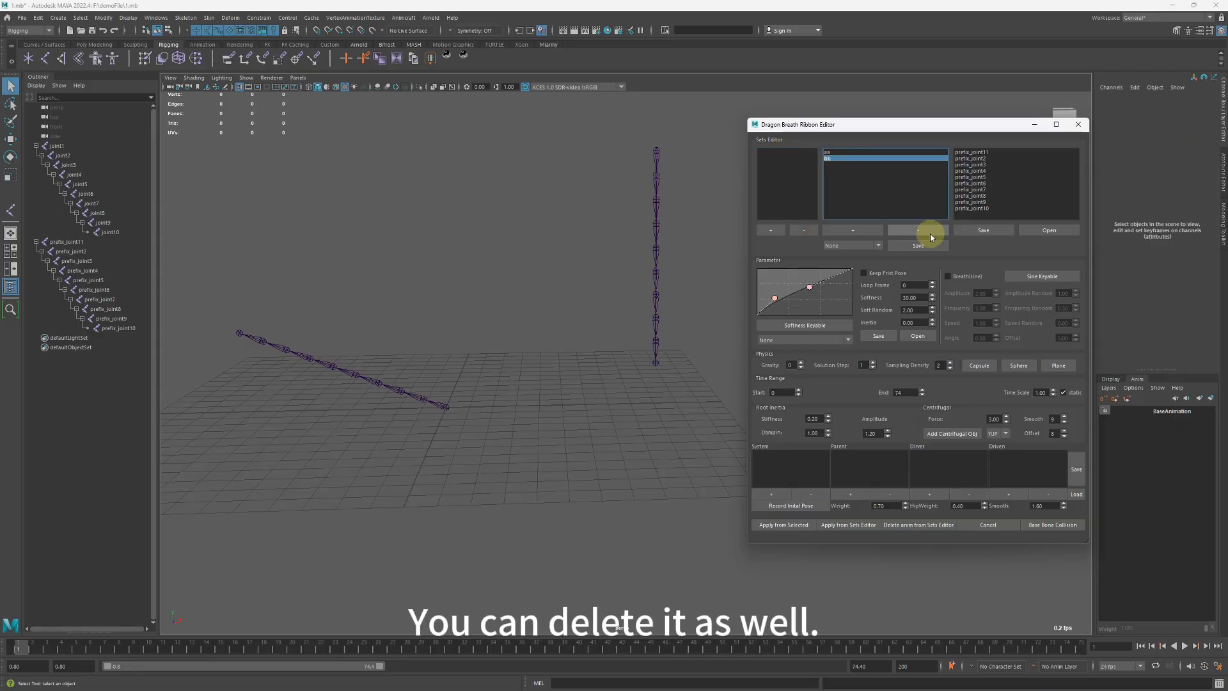
left_click(841, 153)
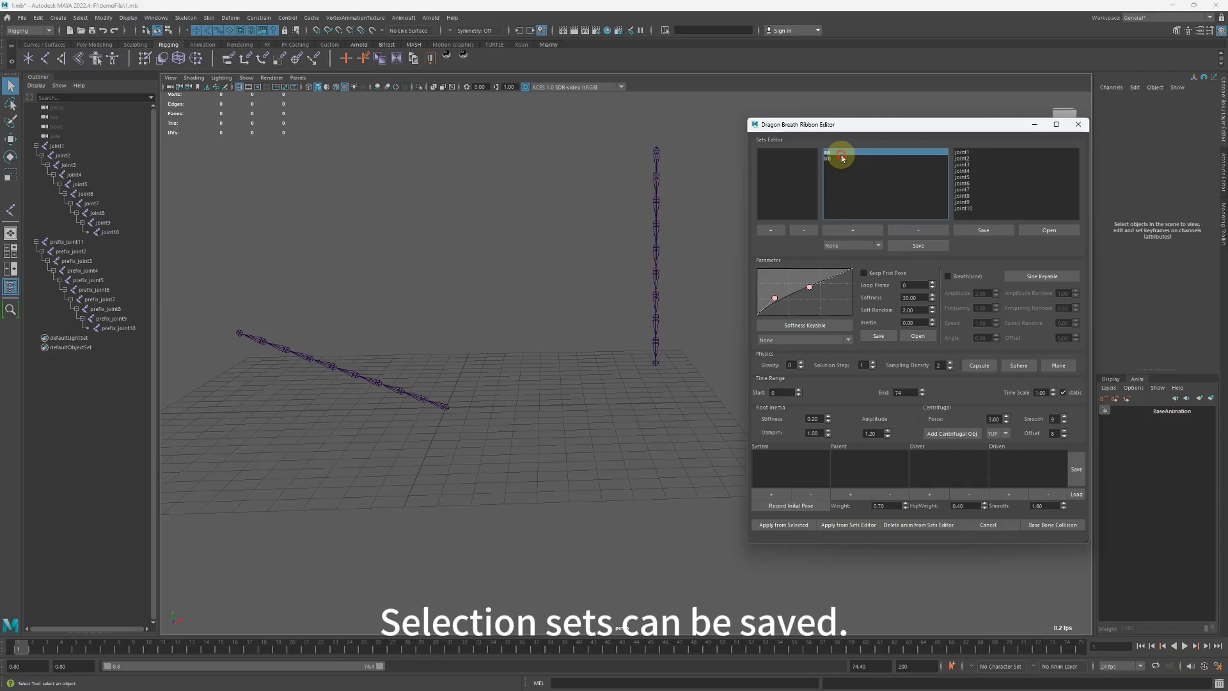
left_click(838, 159)
left_click(835, 153)
left_click(838, 158)
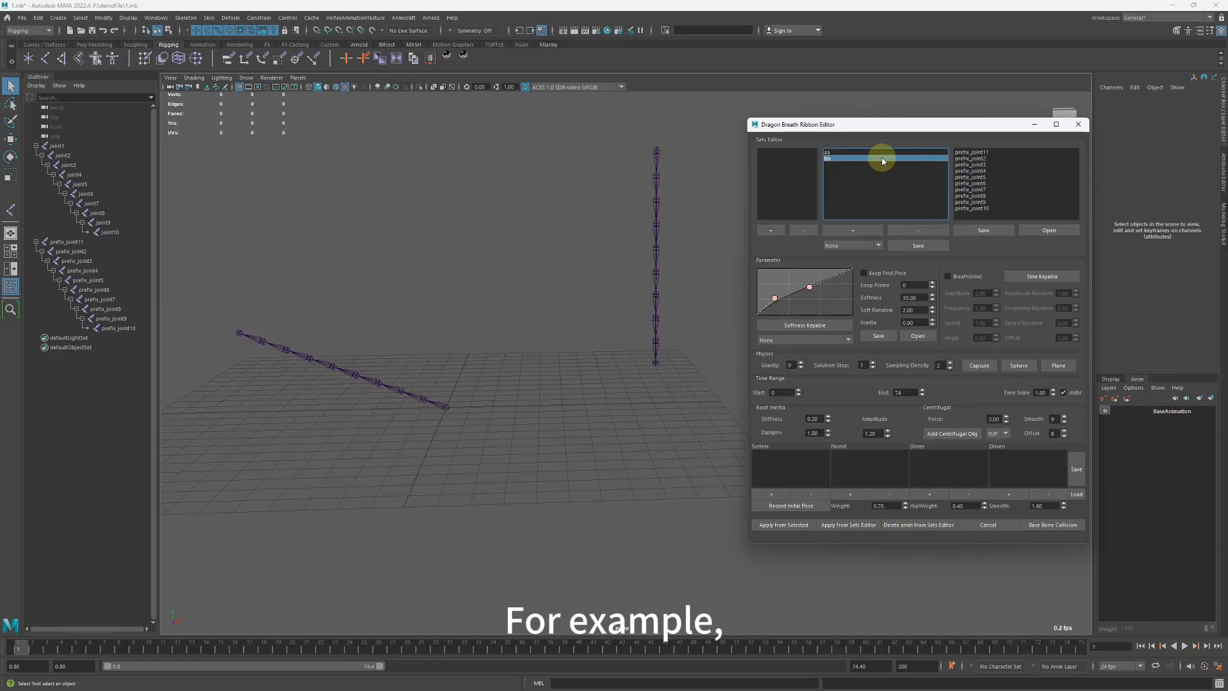
left_click_drag(840, 154, 838, 156)
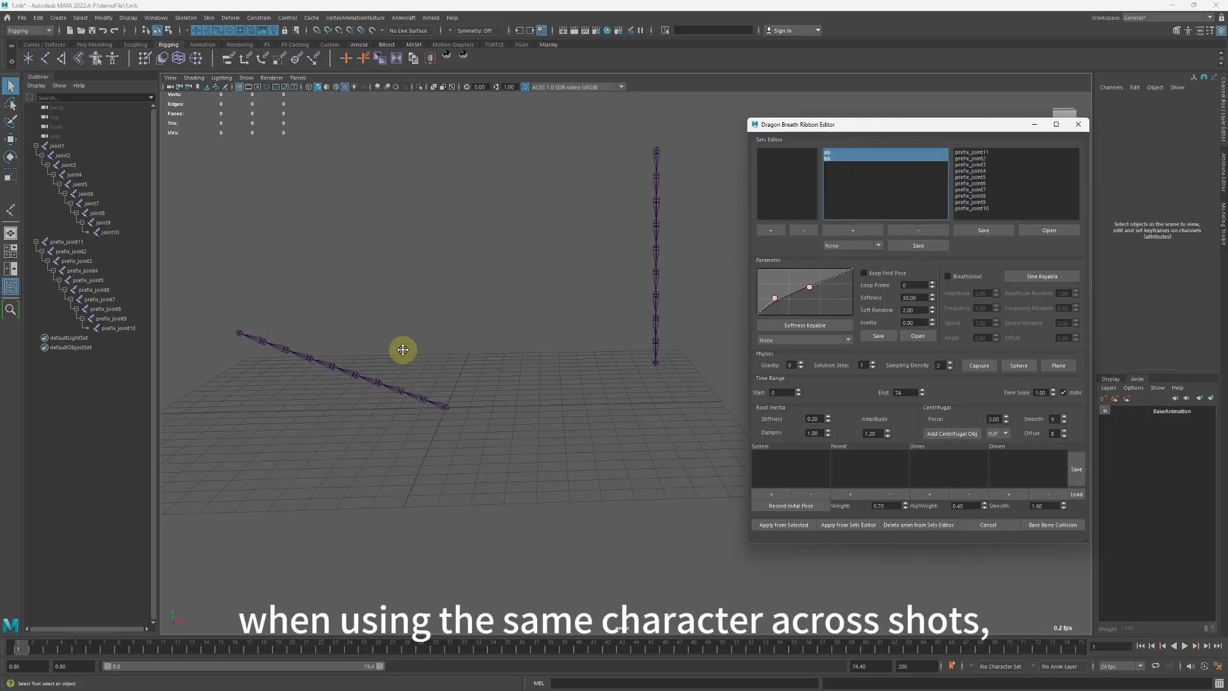
Save the aa and bb selection sets to a reusable file named cccccc.
middle_click_drag(403, 349, 449, 338, "alt")
scroll(449, 339, "down", 2)
middle_click_drag(528, 334, 536, 347, "alt")
left_click_drag(536, 347, 558, 314, "alt")
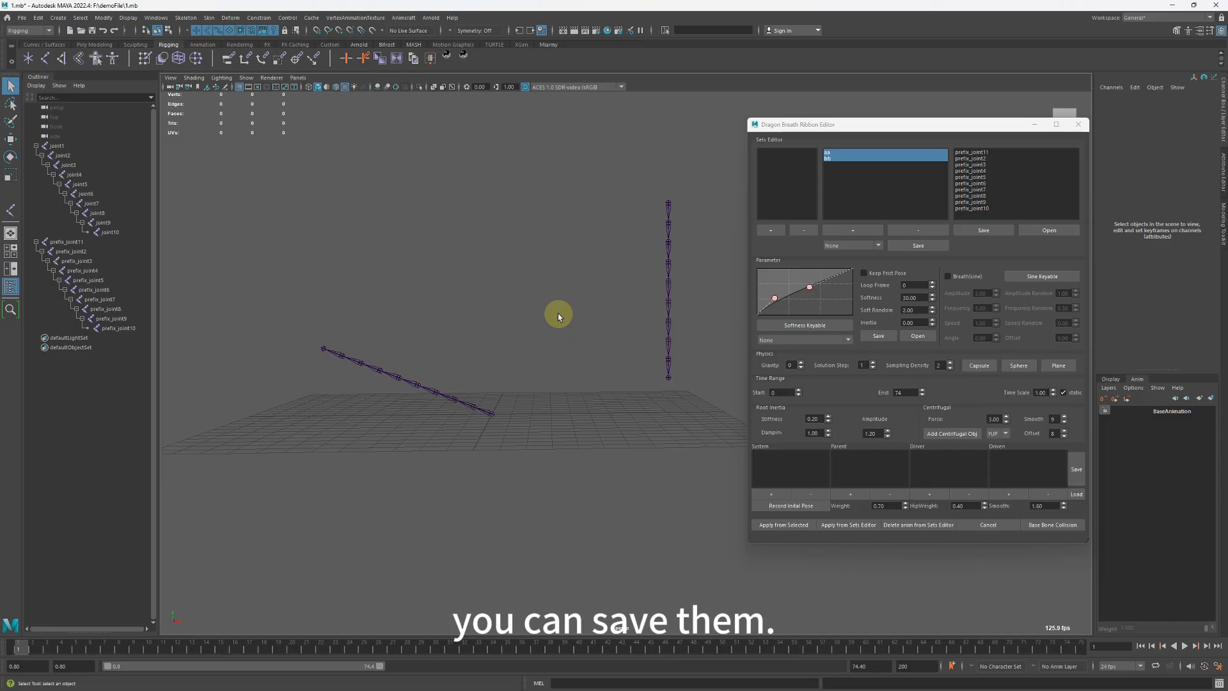
left_click(917, 248)
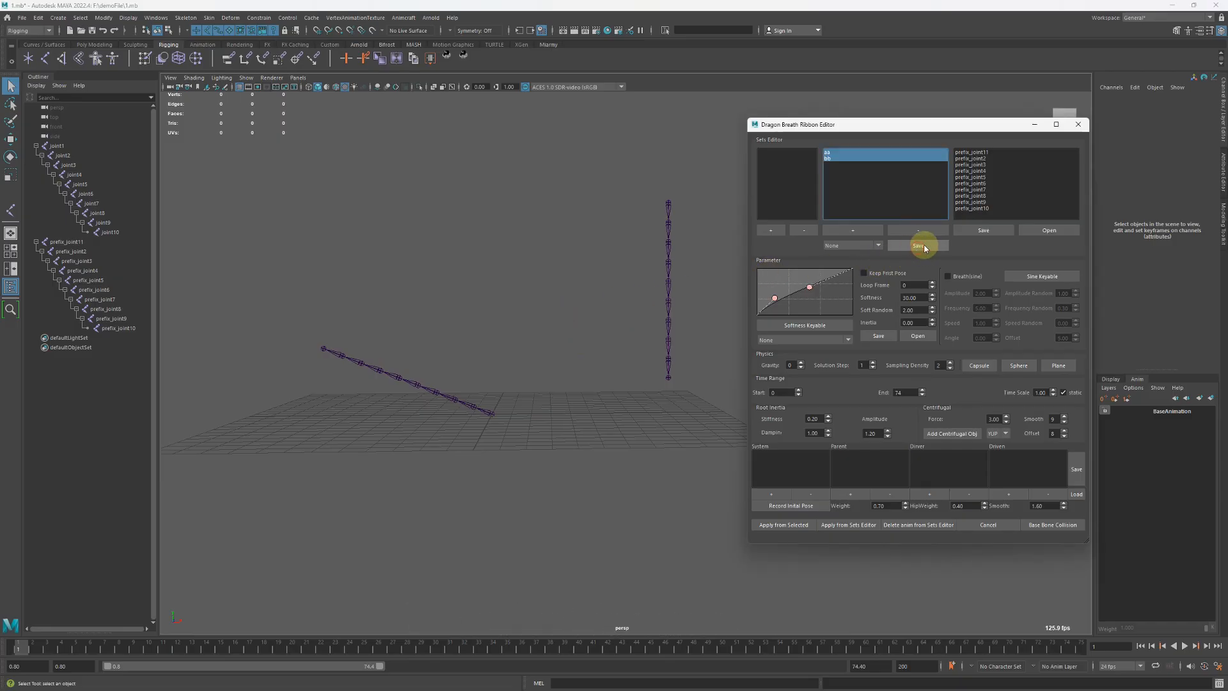
left_click(481, 416)
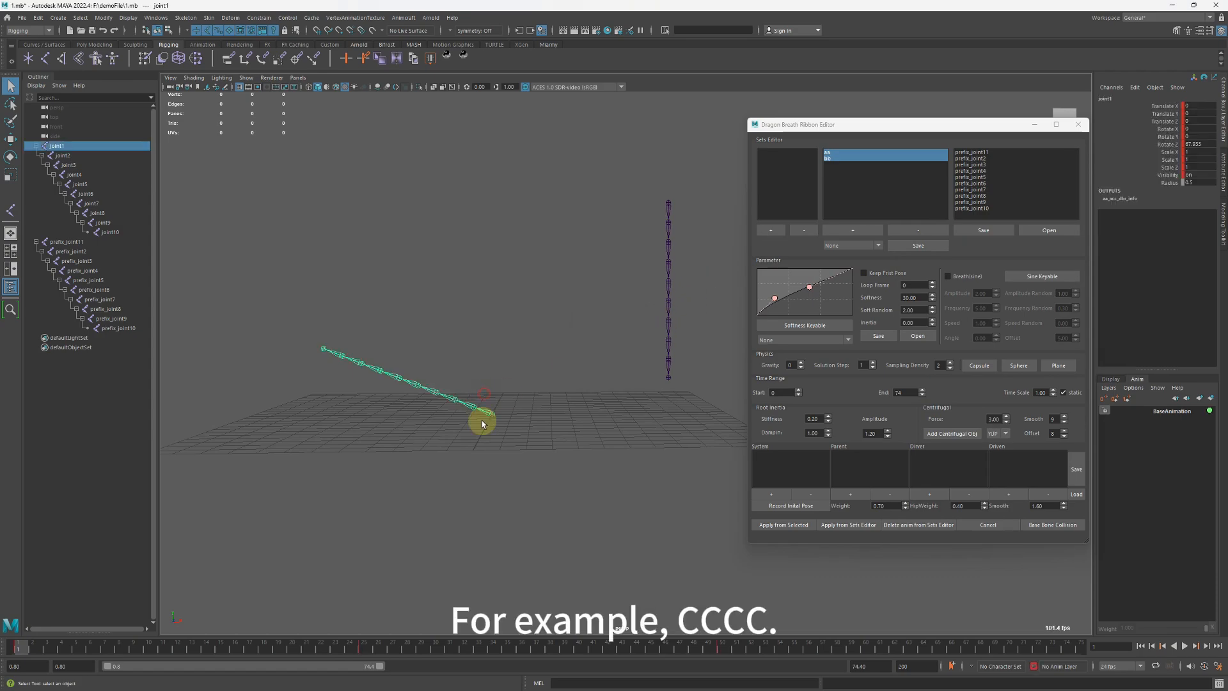
left_click(918, 246)
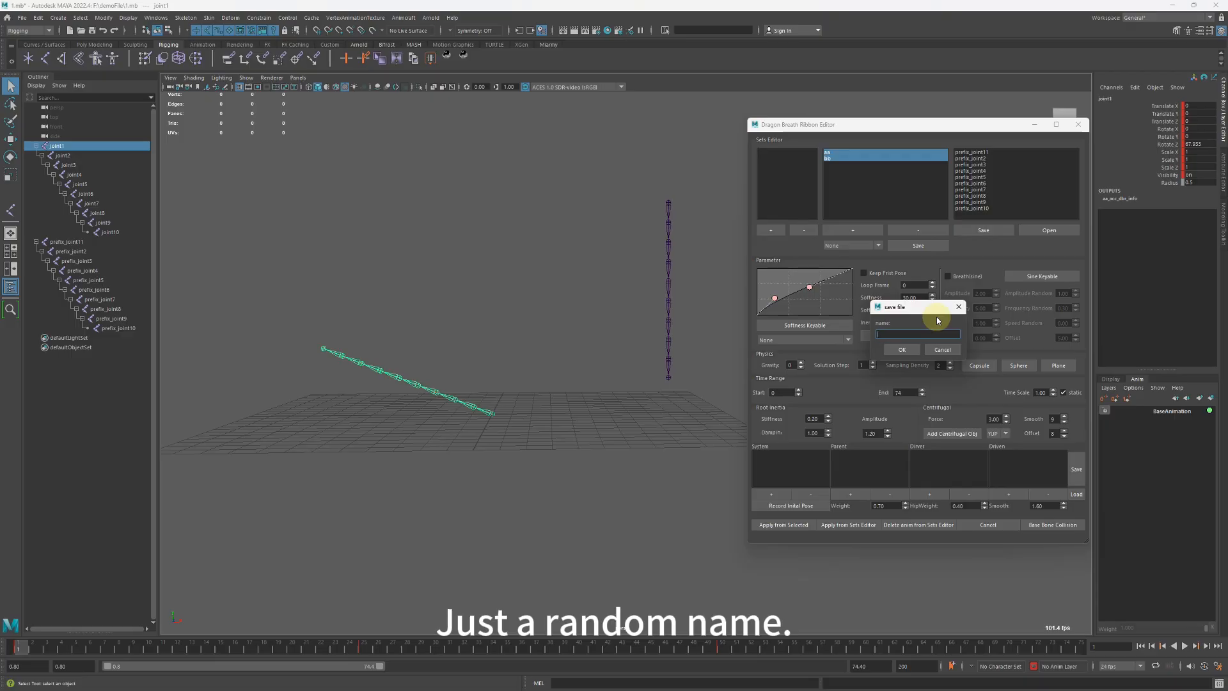
type("cccccc")
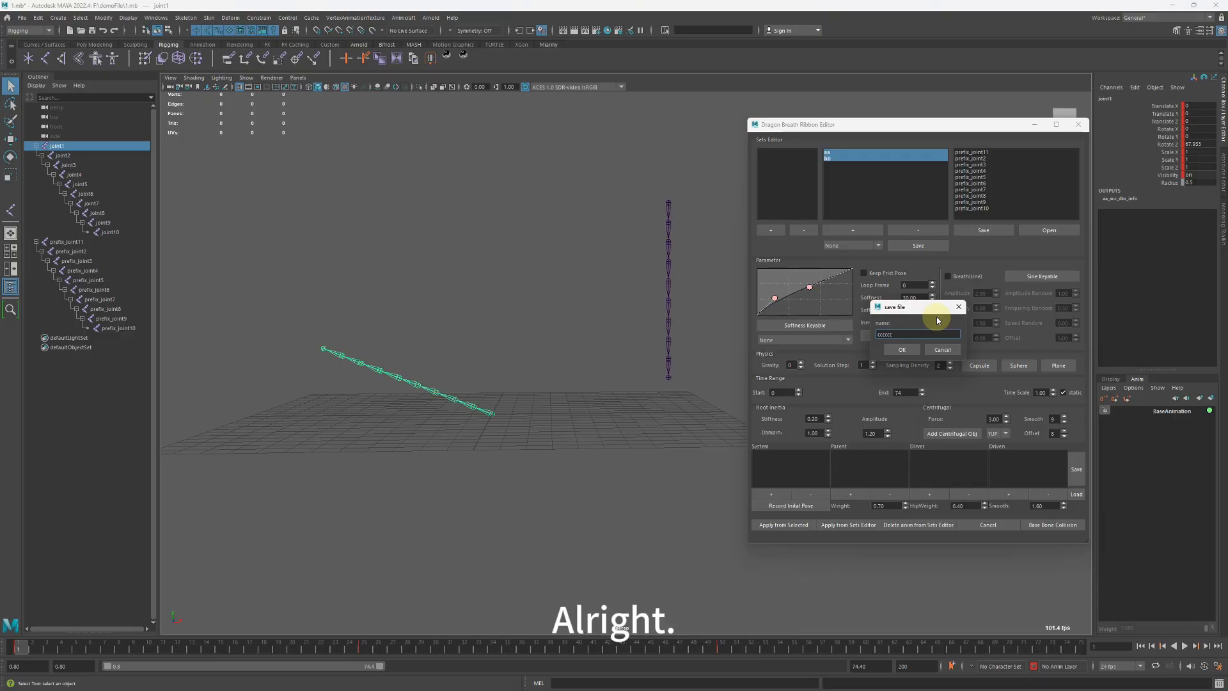
key("Return")
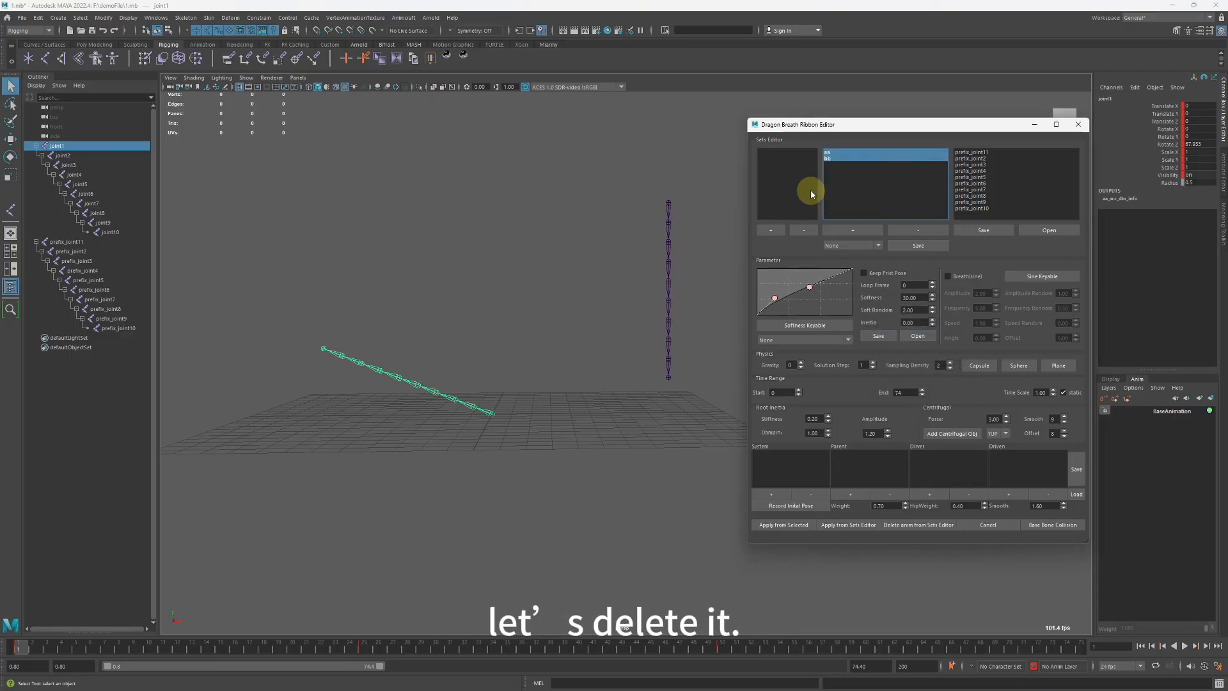
Delete the aa and bb sets from the Sets Editor and select joint1 of the slanted chain.
left_click(918, 230)
left_click(501, 420)
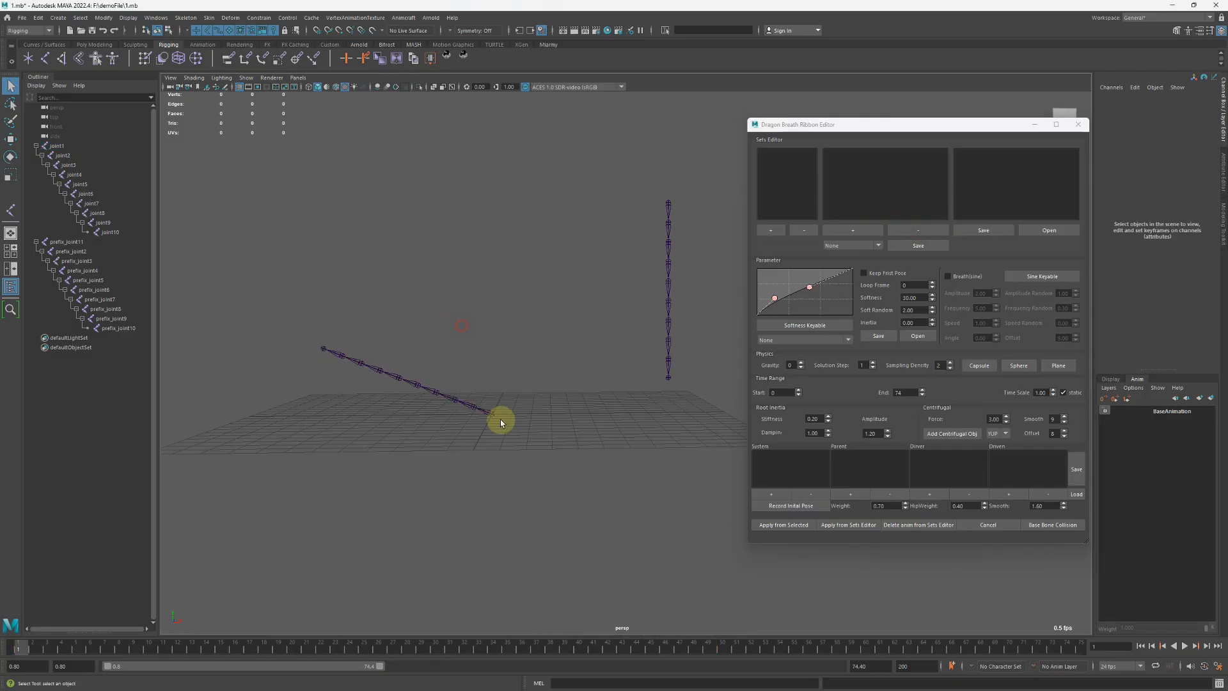
left_click(500, 412)
Close the Dragon Breath Ribbon Editor and reopen it.
left_click(1077, 127)
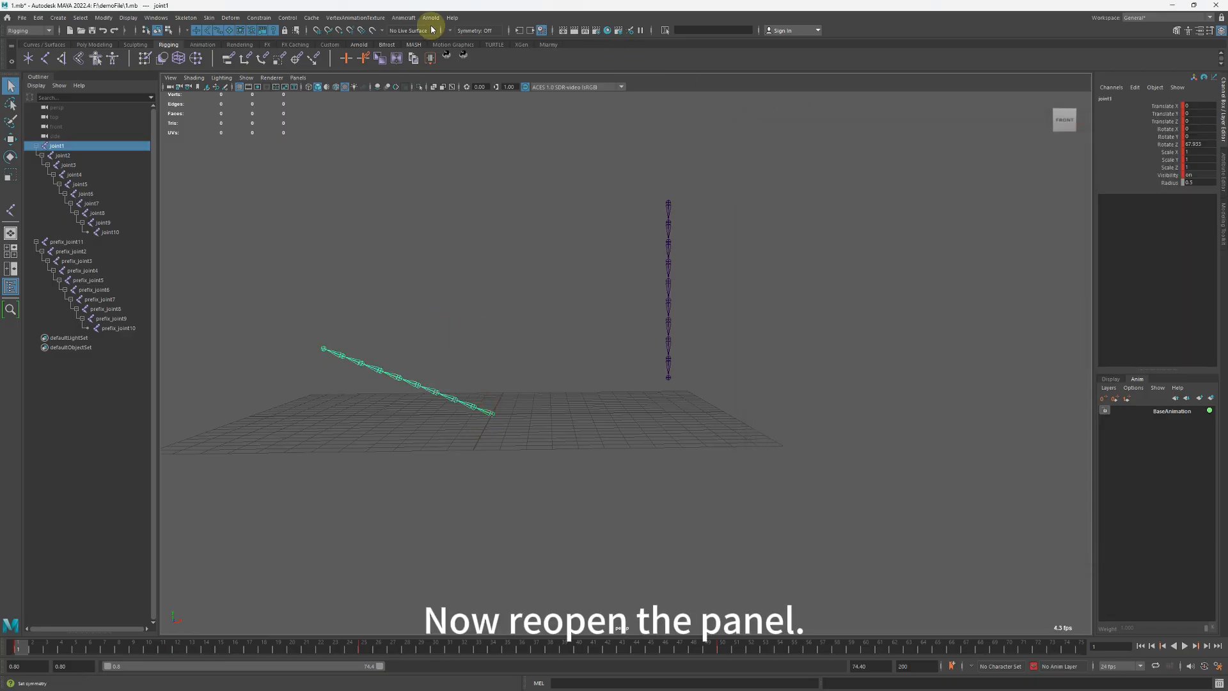
left_click(403, 17)
left_click(456, 286)
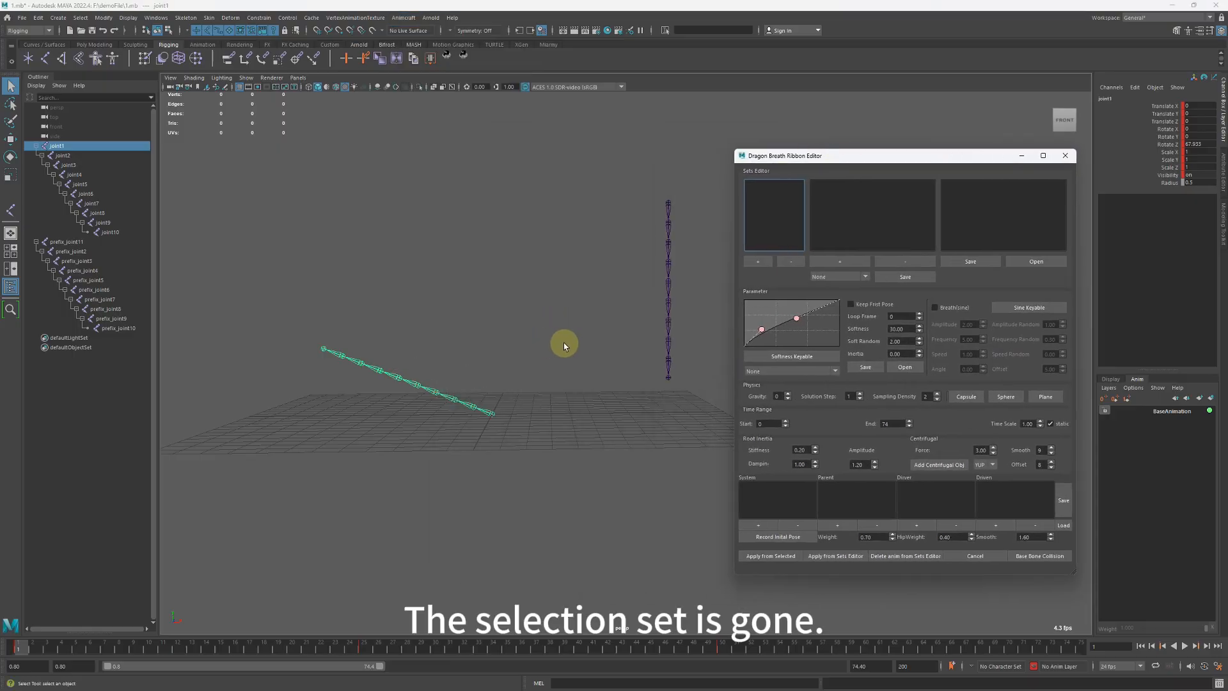
Load the saved cccccc selection sets file into the Sets Editor.
left_click(854, 277)
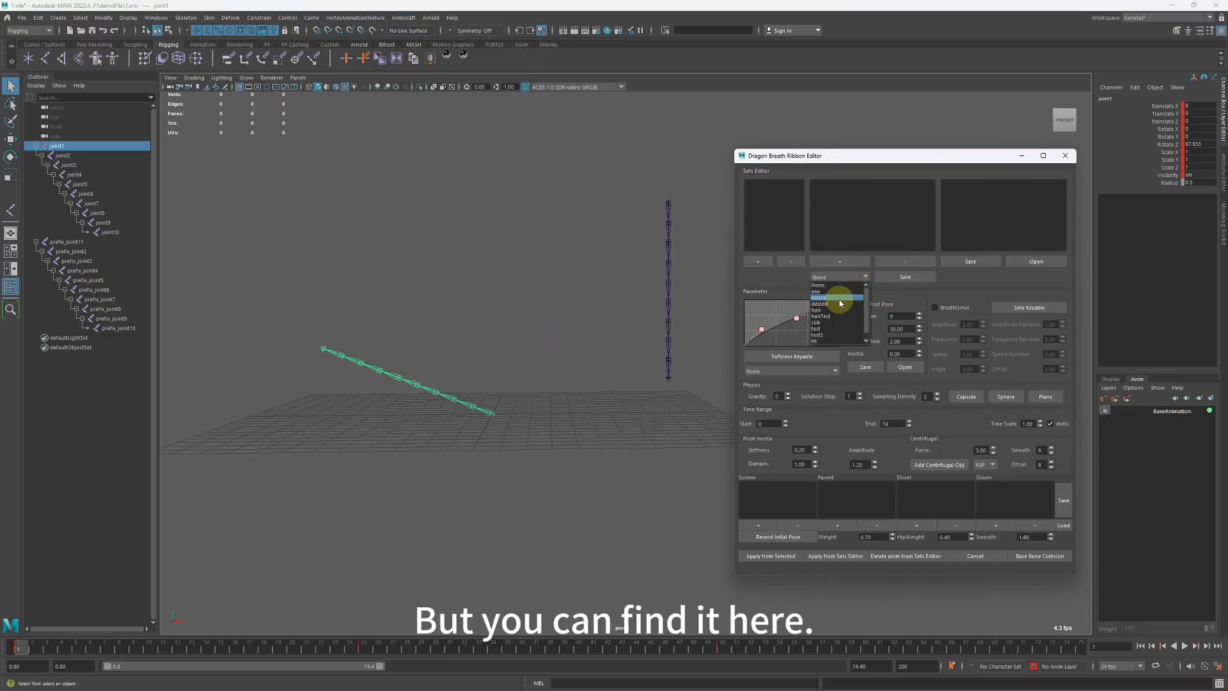
scroll(845, 310, "down", 1)
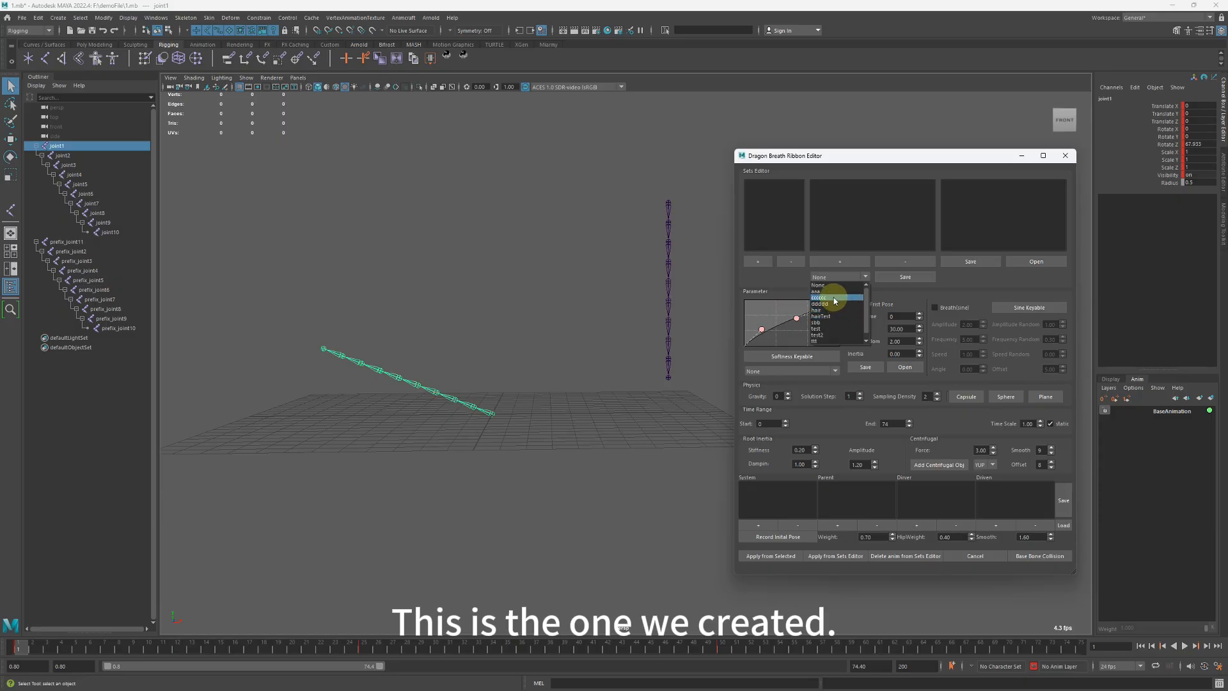
left_click(834, 298)
Check the reloaded aa and bb sets by selecting their joints, and highlight both sets together.
left_click(819, 186)
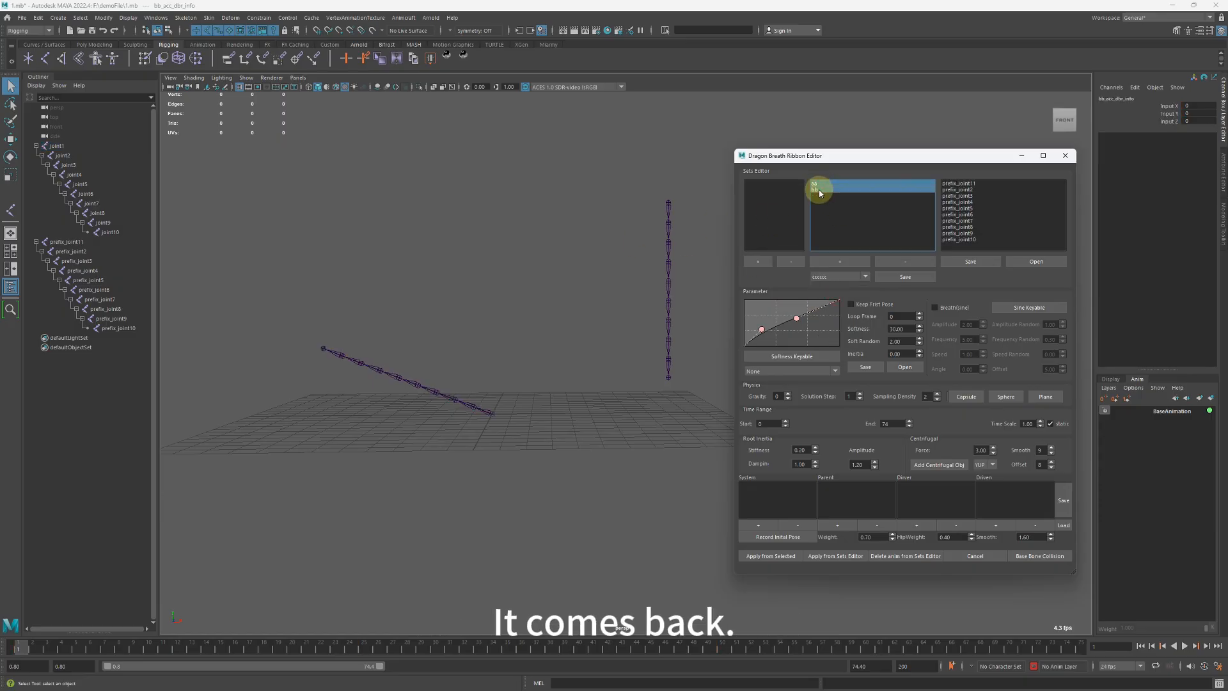
left_click(819, 190)
left_click(819, 183)
left_click(819, 189)
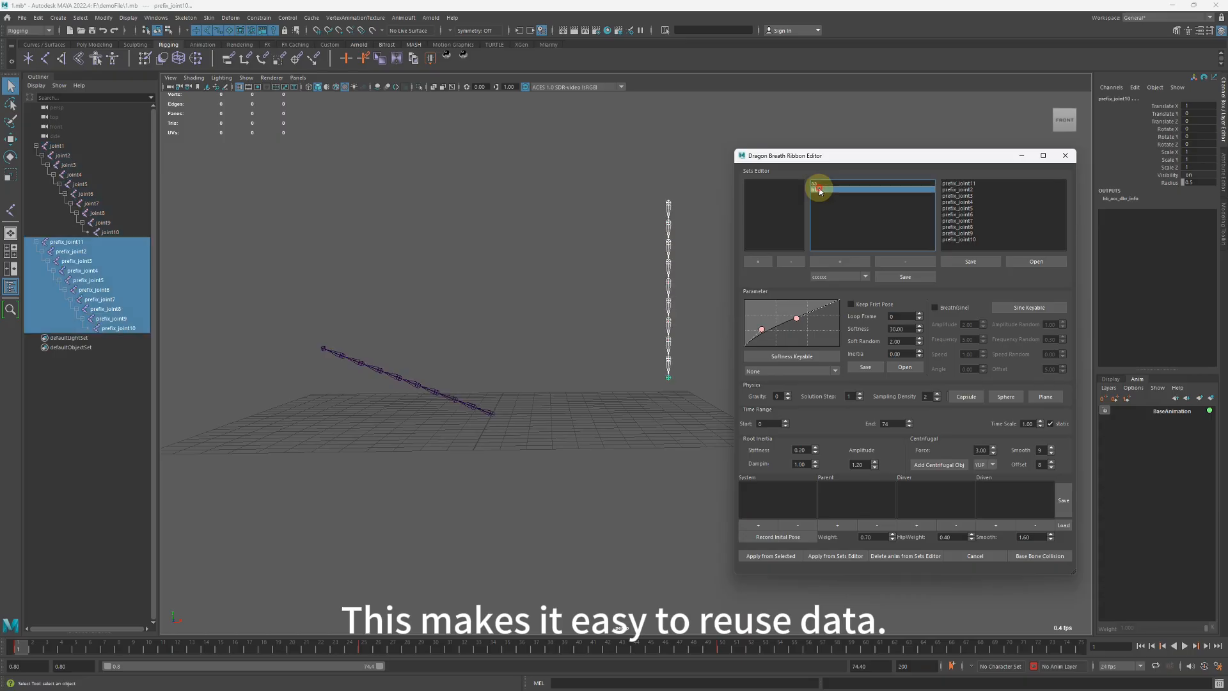
left_click_drag(820, 183, 820, 190)
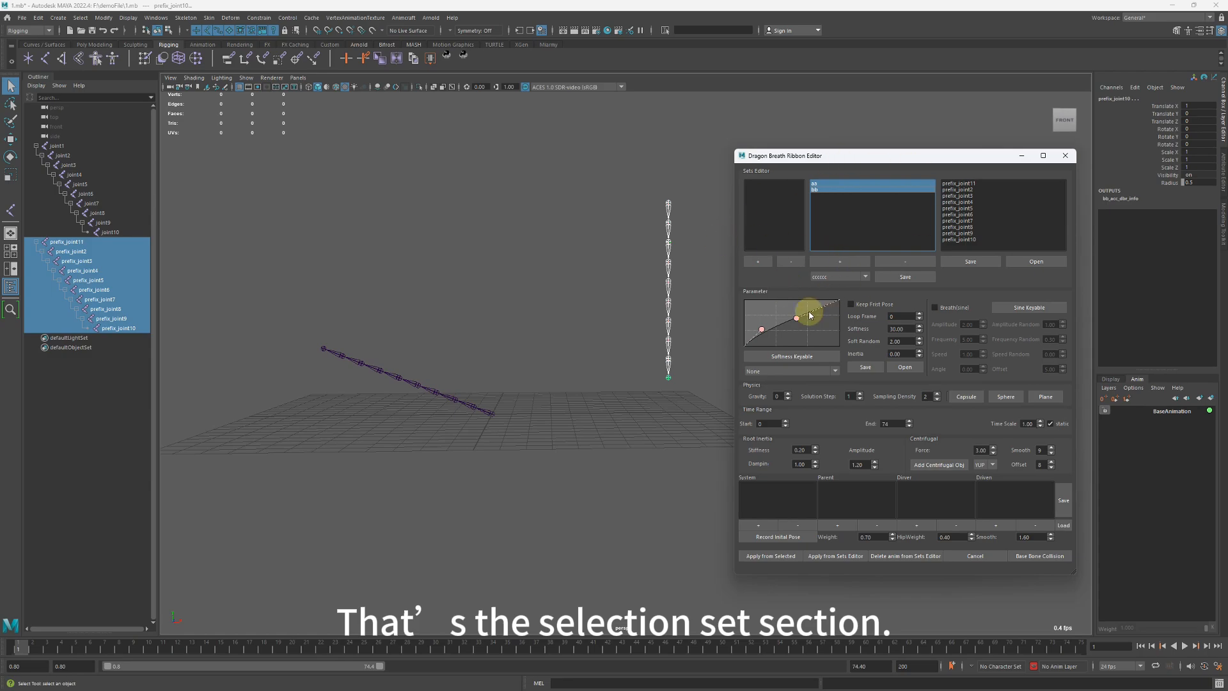
Adjust both softness curve points to form a nearly straight diagonal from the lower to the upper corner.
mouse_move(762, 330)
left_mouse_down()
mouse_move(810, 315)
mouse_move(776, 333)
mouse_move(768, 318)
mouse_move(776, 335)
left_mouse_up()
left_click(770, 329)
left_click(809, 312)
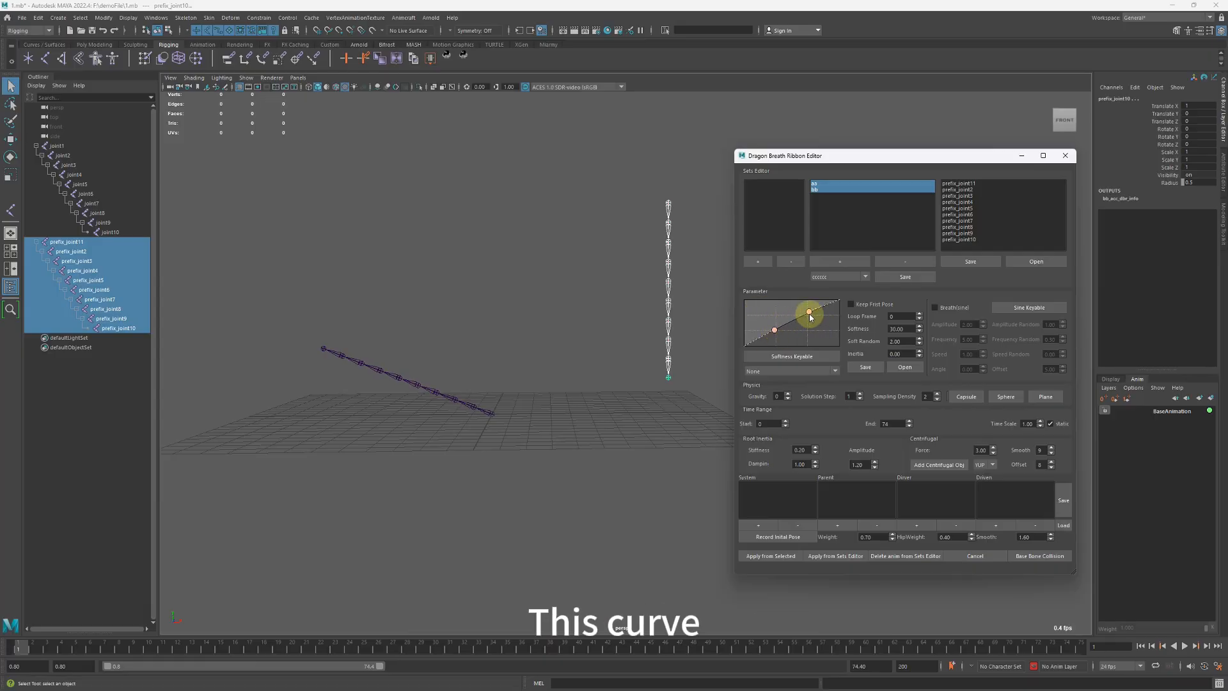
left_click(774, 331)
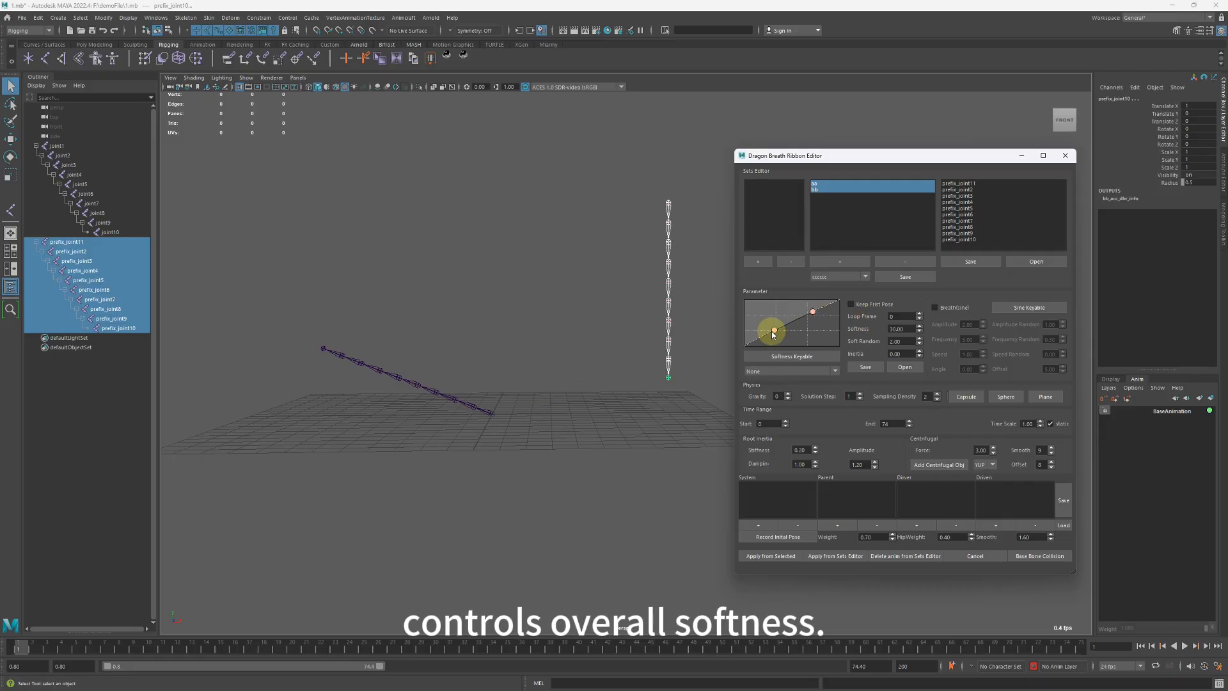
left_click(813, 313)
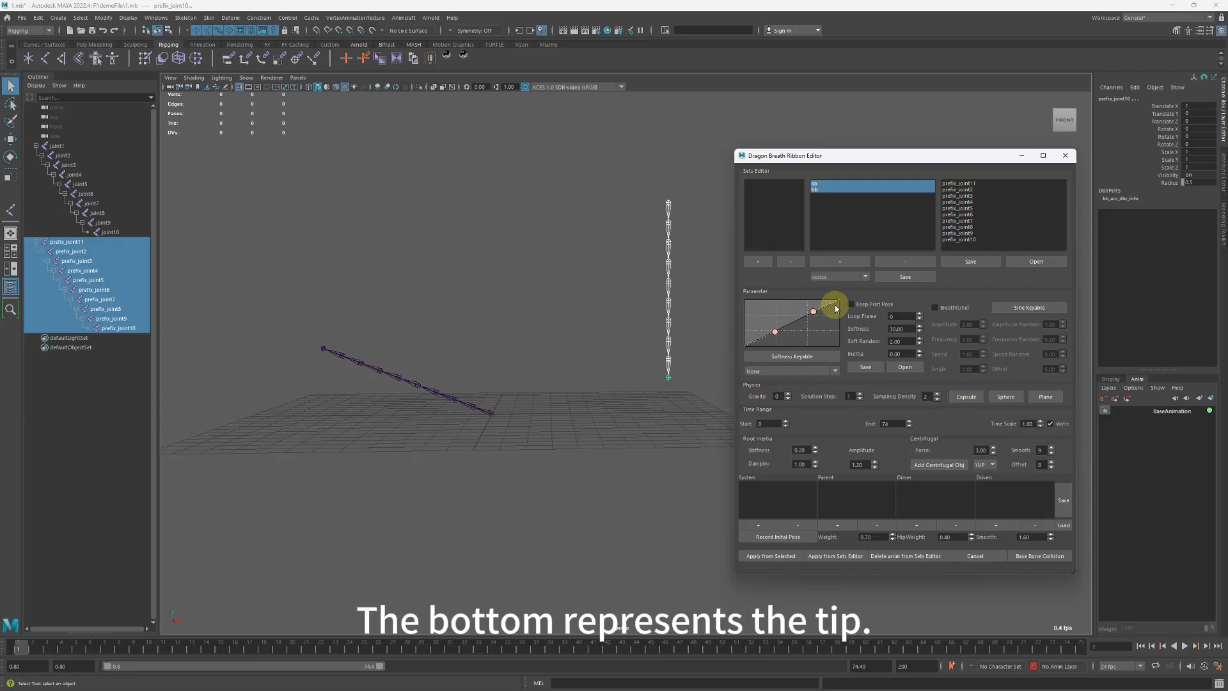
Try stiffer and softer softness curve shapes by moving its two points, and return the curve to a near-straight diagonal.
left_click(325, 352)
left_click(328, 352)
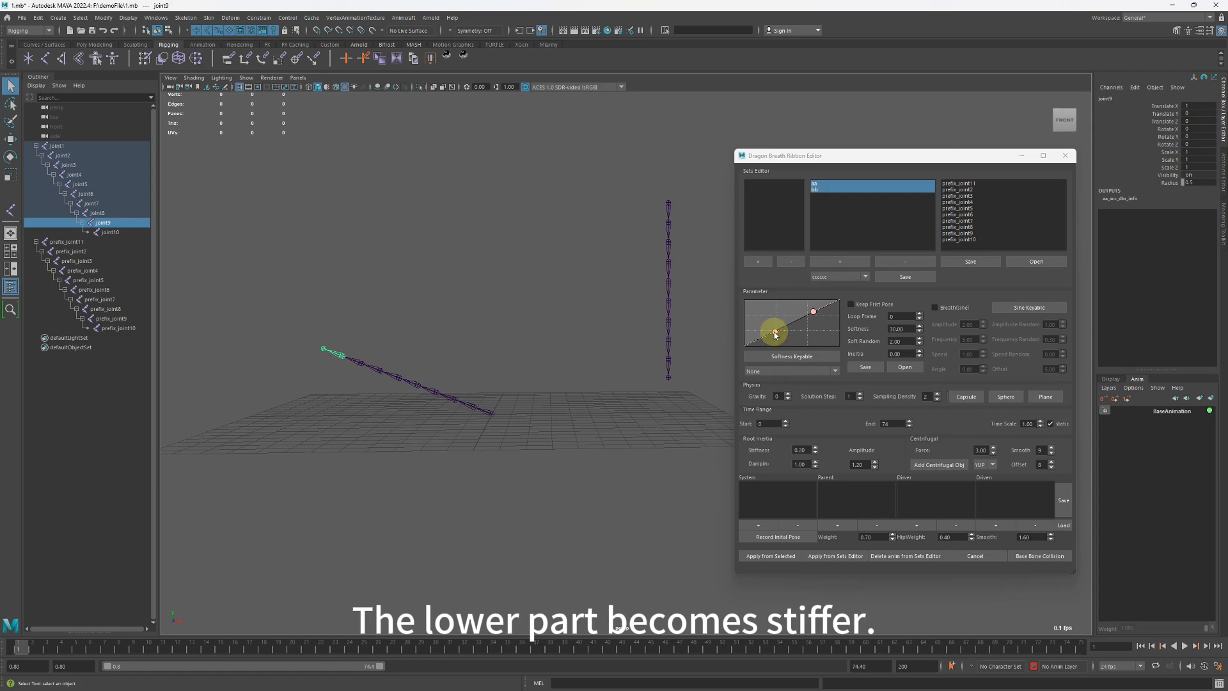
left_click_drag(776, 333, 788, 359)
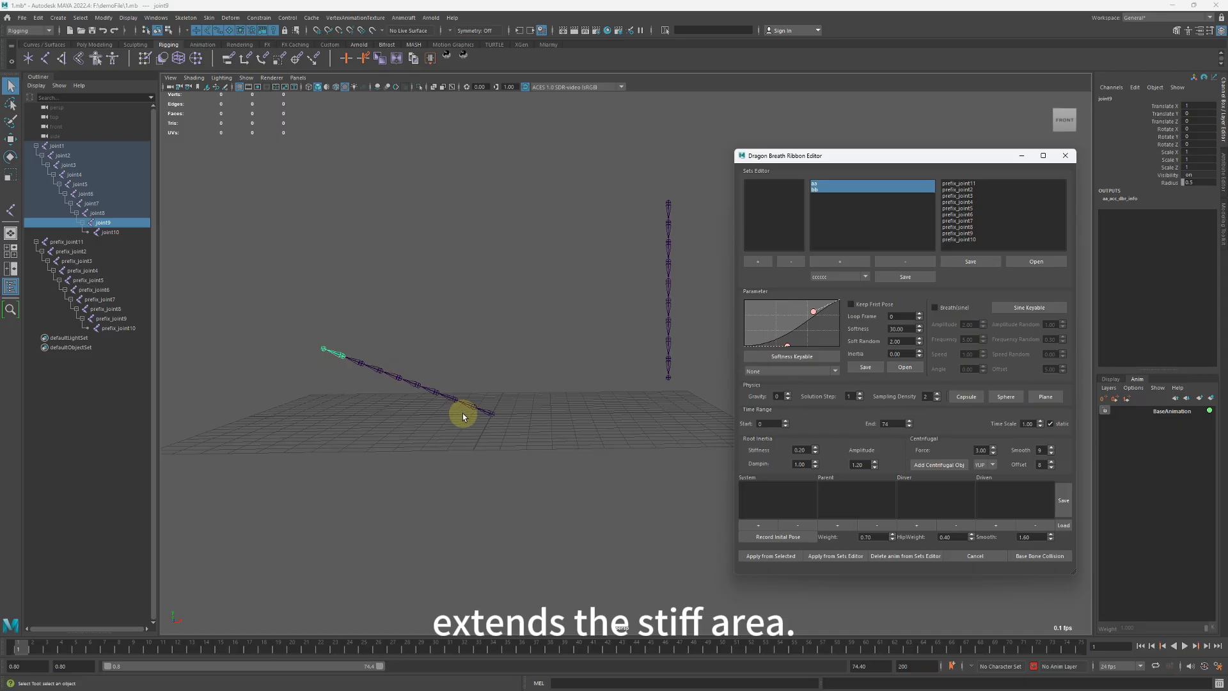
left_click_drag(788, 346, 863, 351)
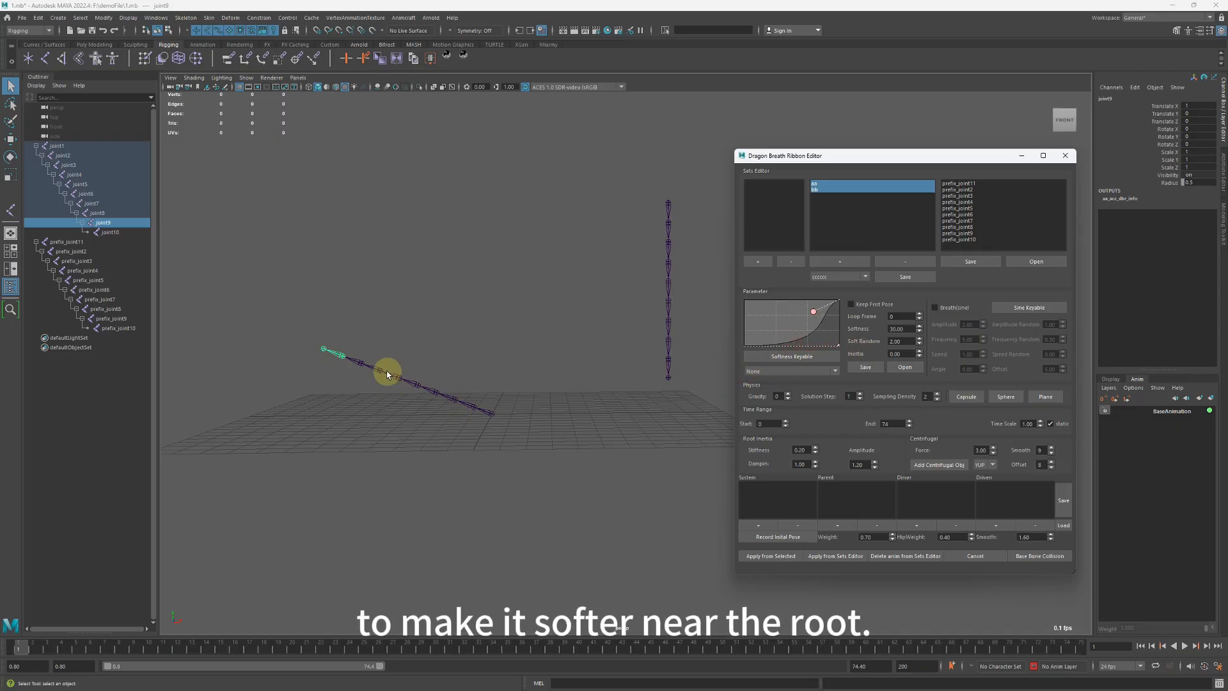
left_click_drag(857, 348, 811, 358)
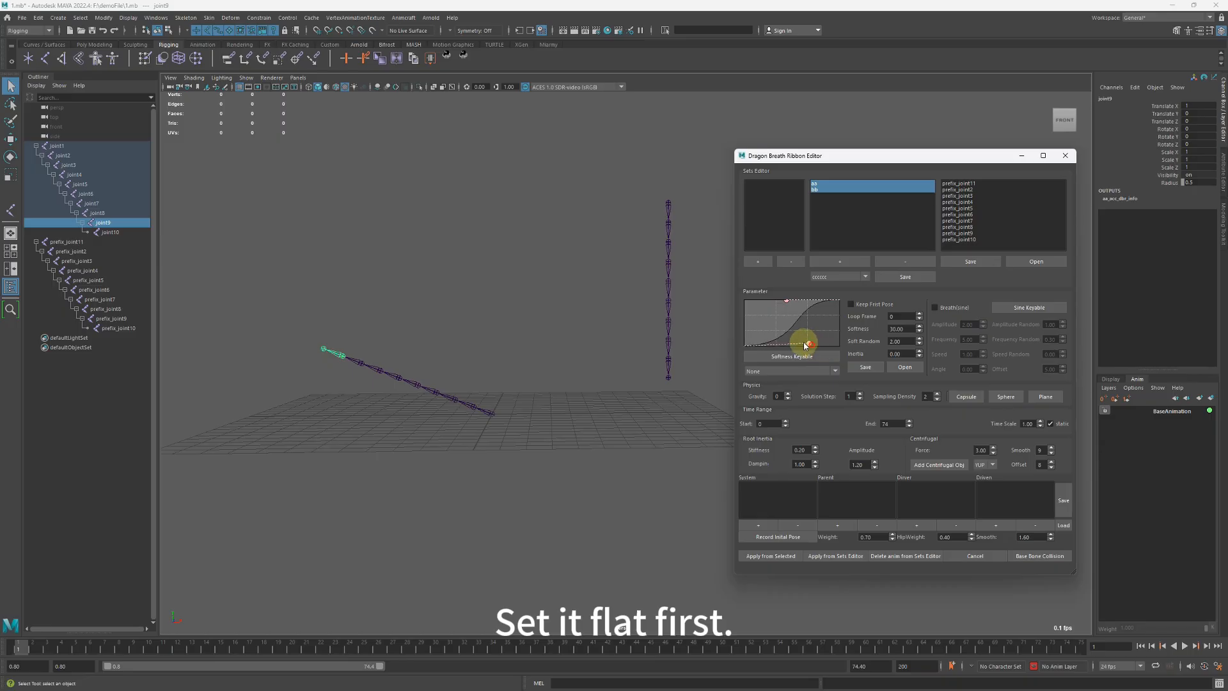
left_click_drag(787, 301, 807, 316)
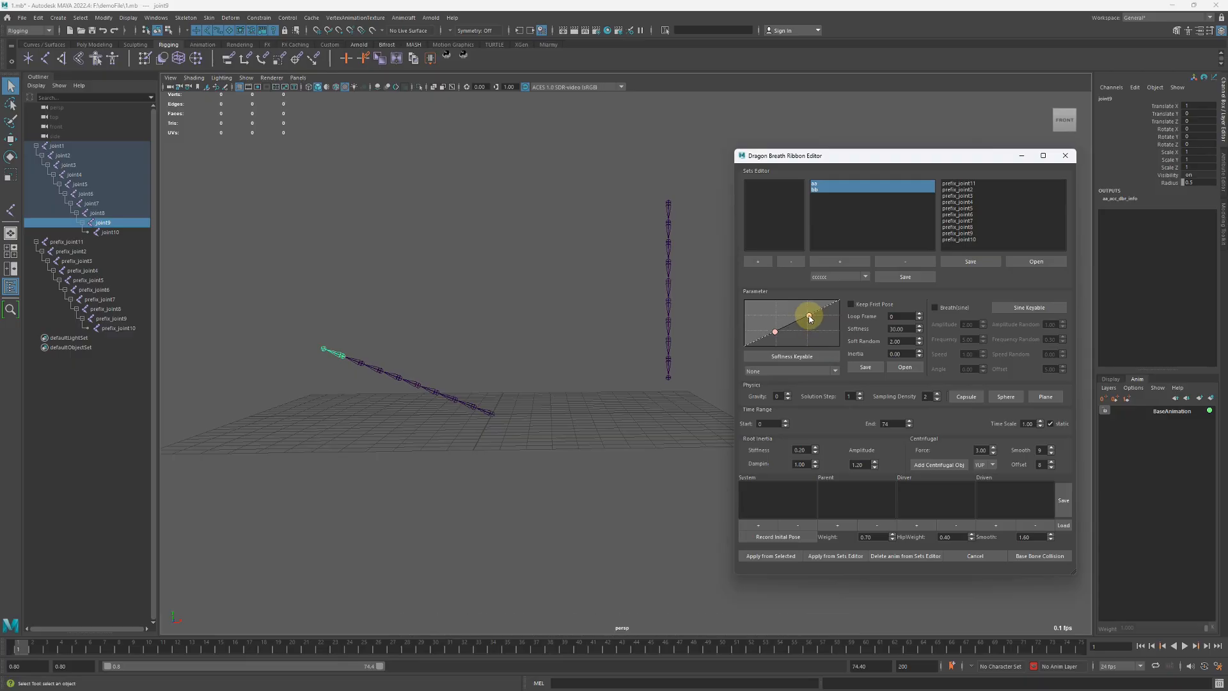
Set the Softness parameter to 8 and open the Soft Random value for editing.
double_click(902, 328)
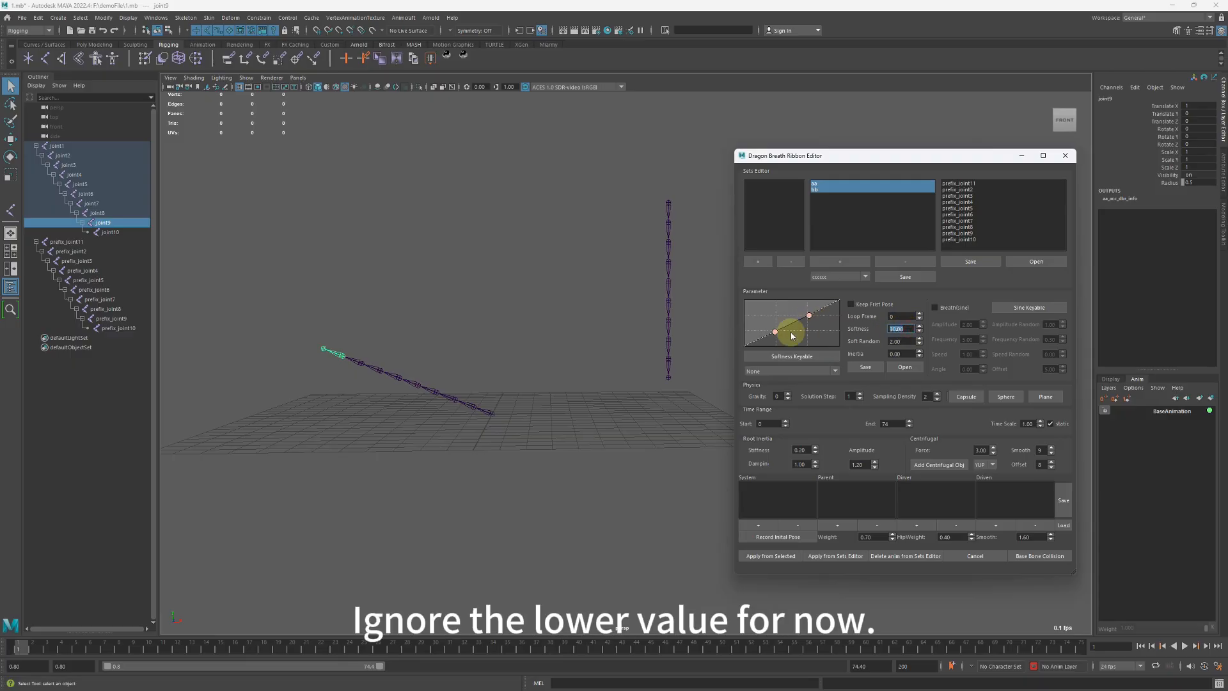
type("8")
key("Return")
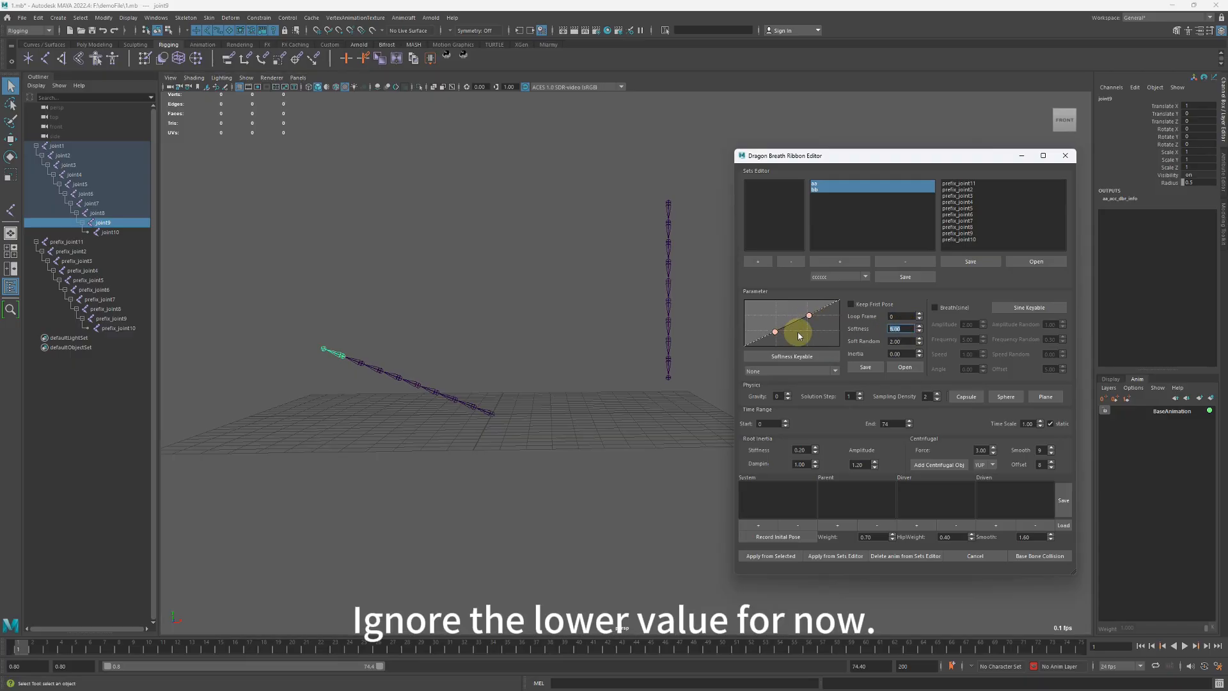
double_click(892, 341)
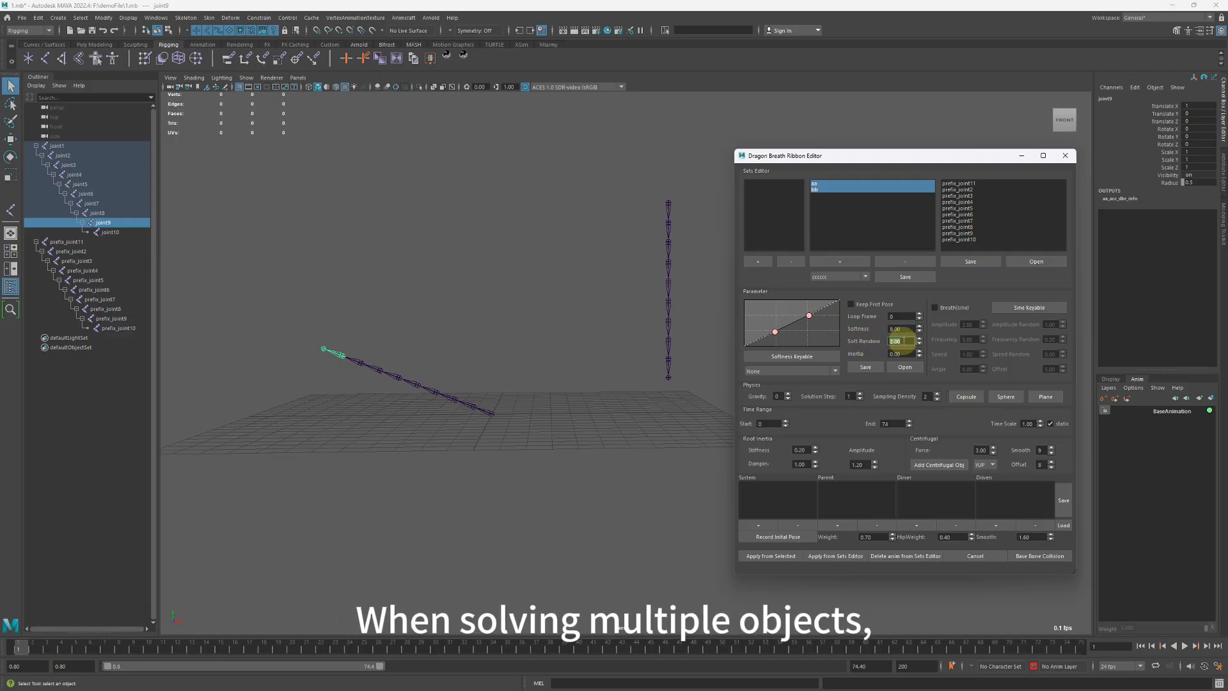
type("0")
key("Return")
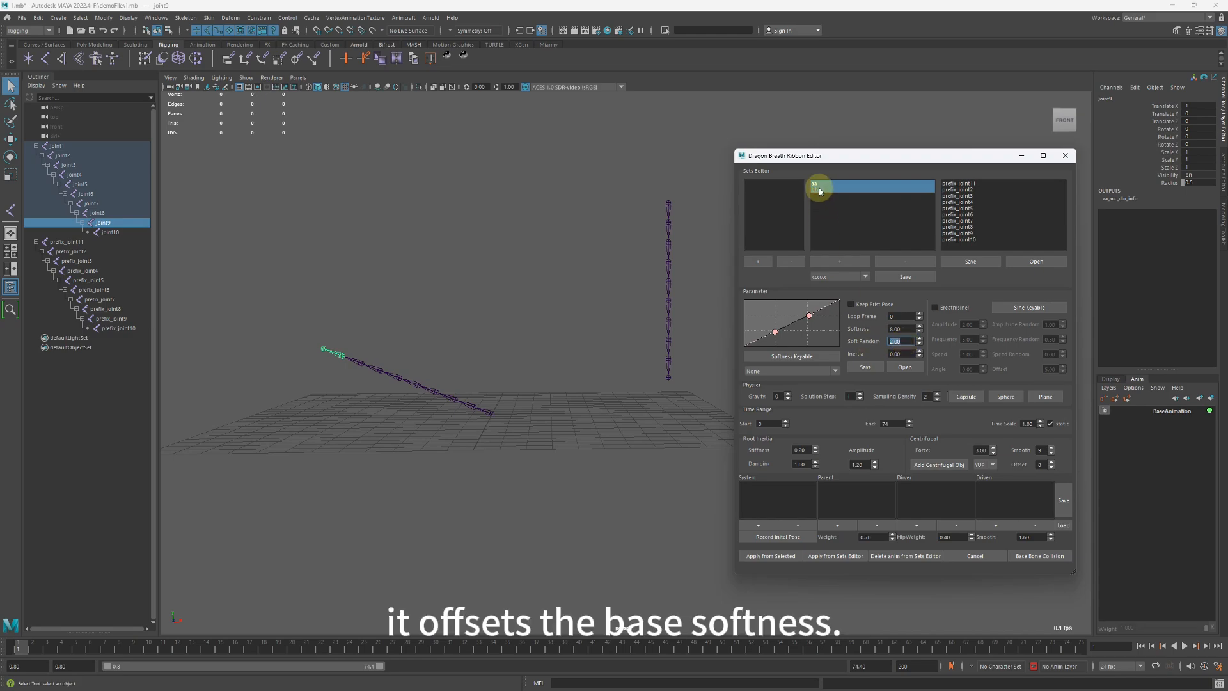
left_click(821, 190)
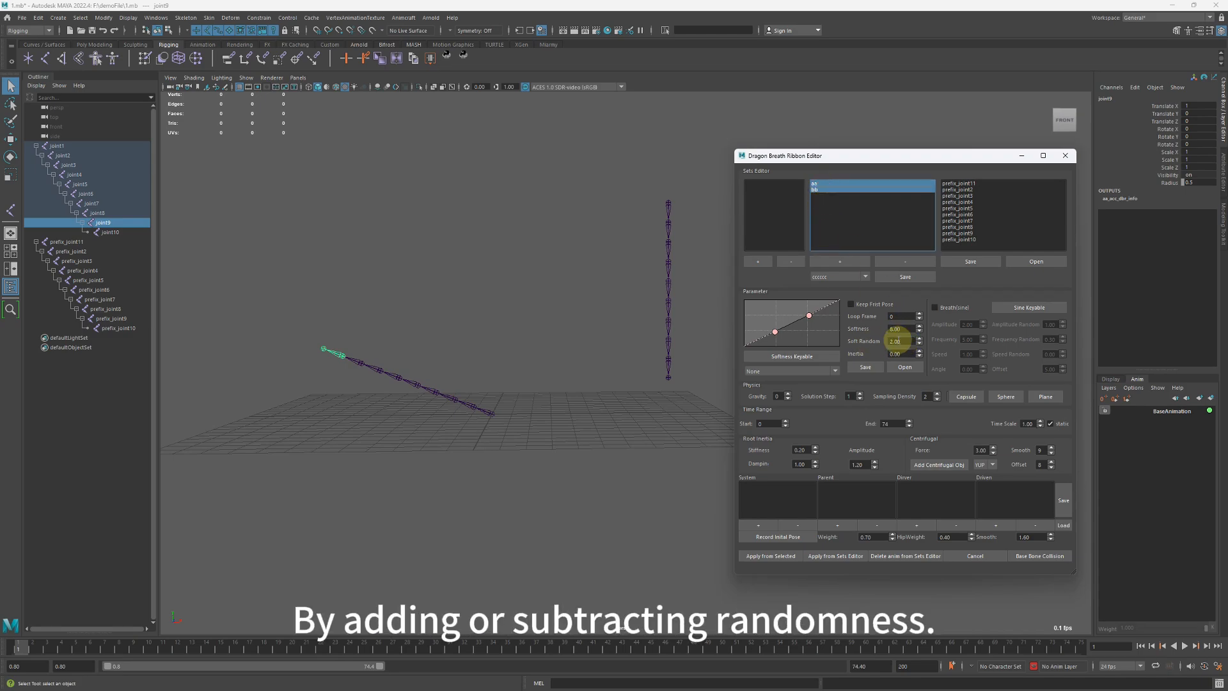
left_click(896, 341)
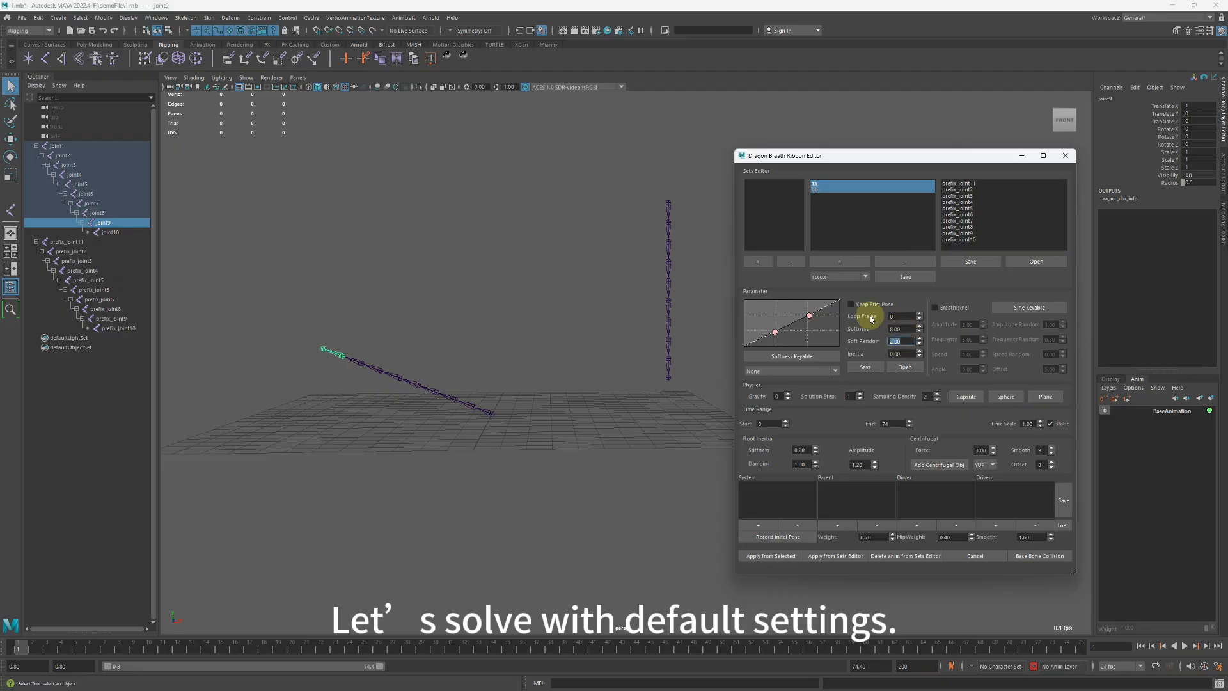
Select the joints of the aa set, and set both the playback range end and the solver's end frame to 50.
left_click(815, 184)
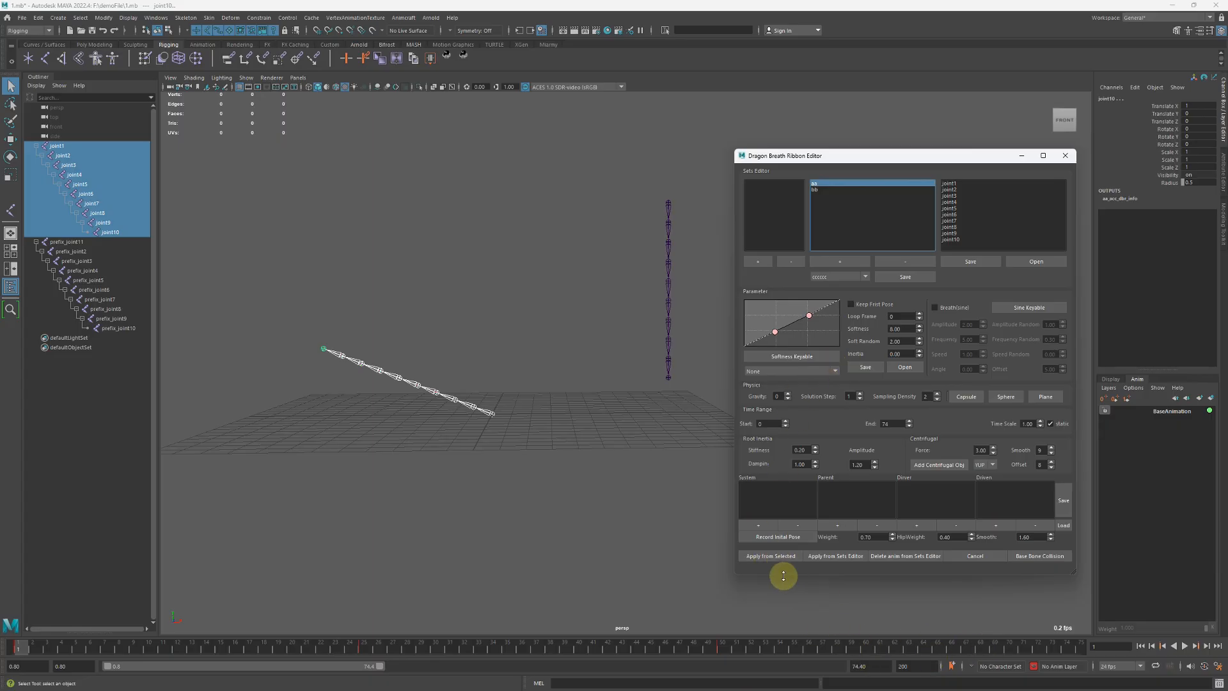
left_click(721, 648)
double_click(864, 666)
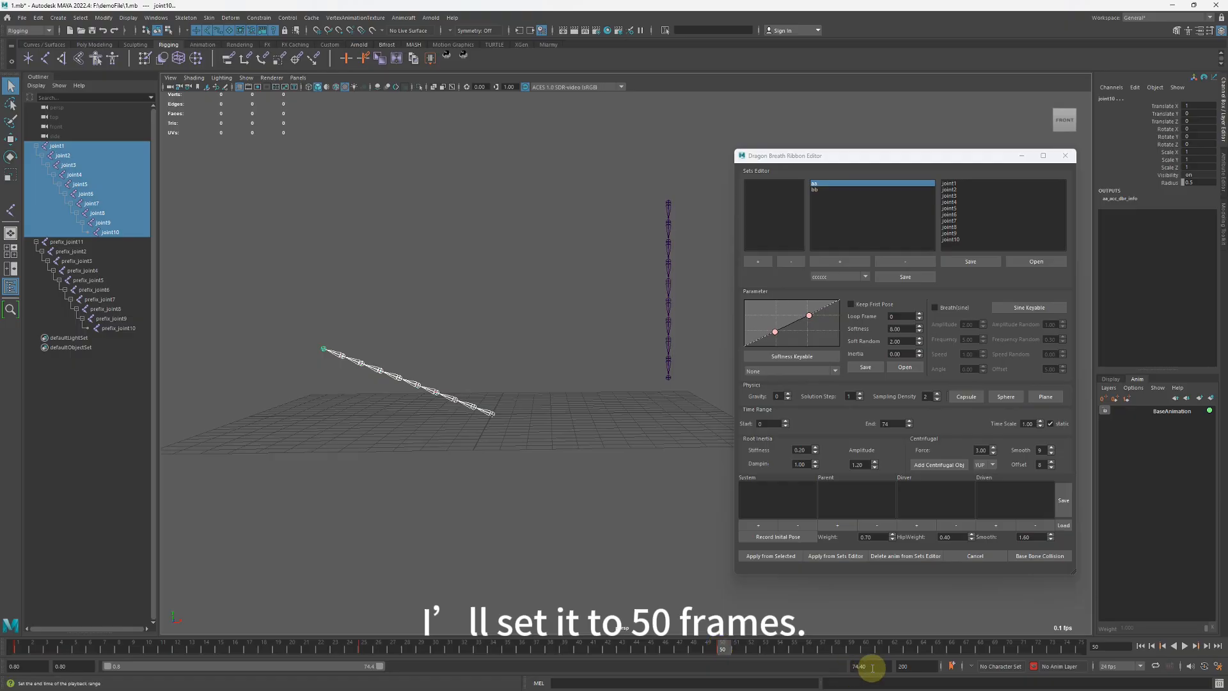
type("50")
key("Return")
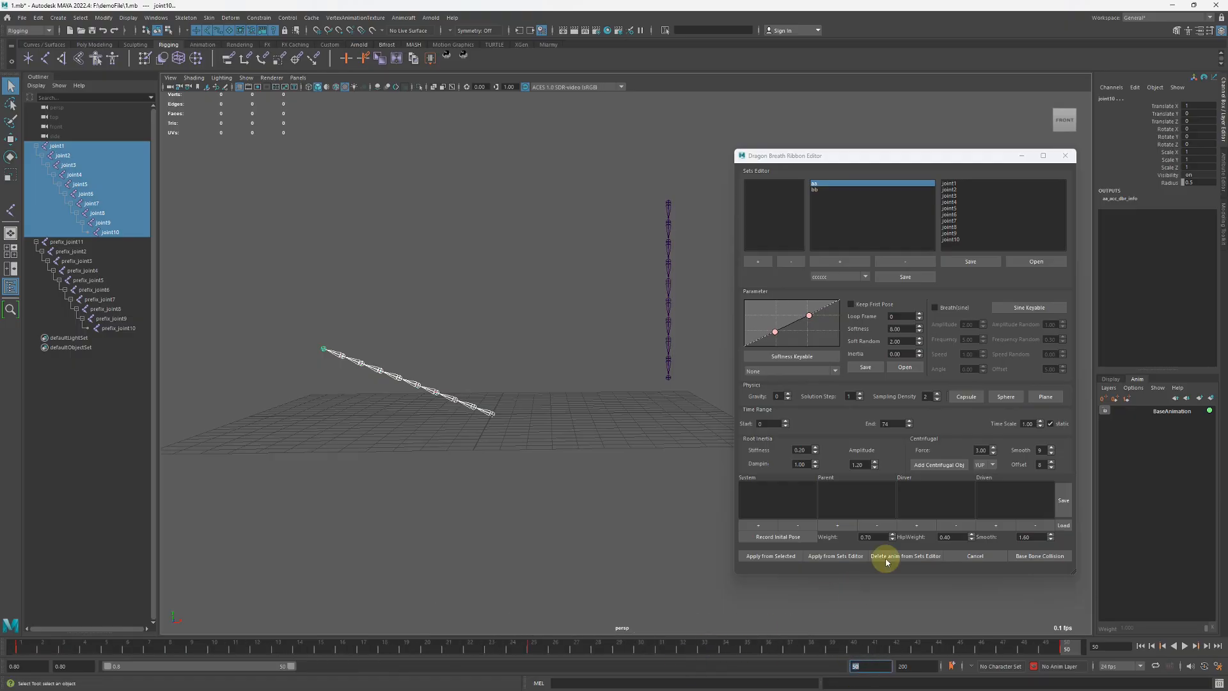
double_click(890, 424)
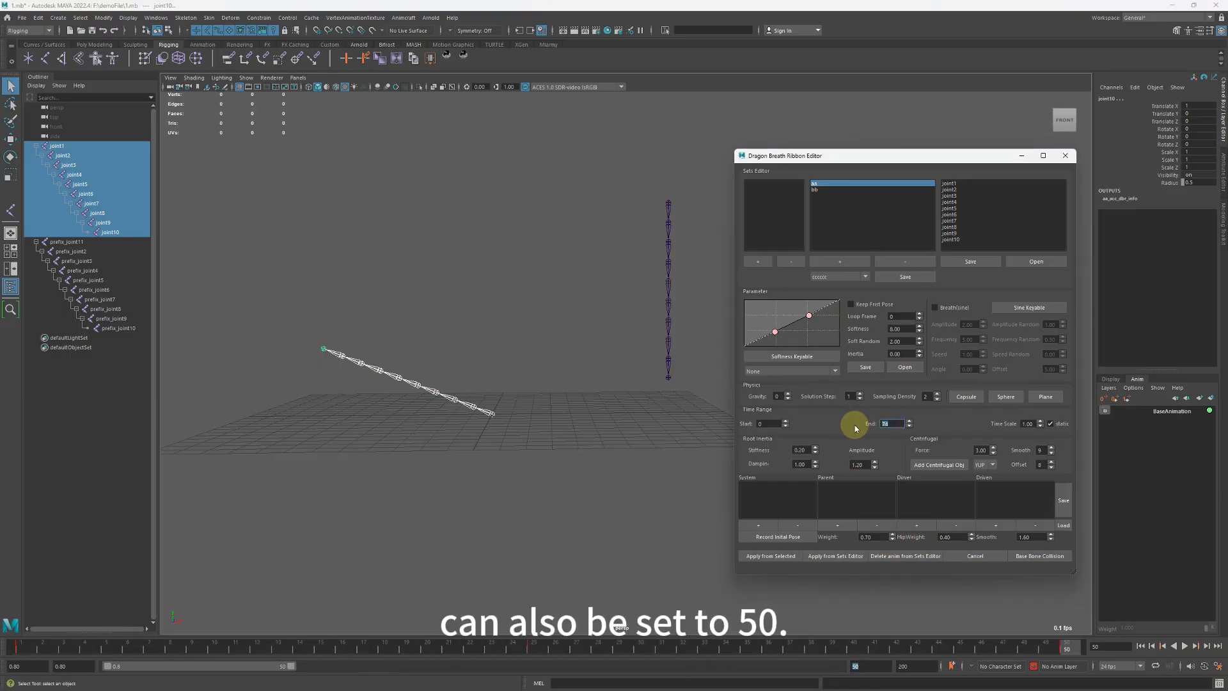
type("50")
key("Return")
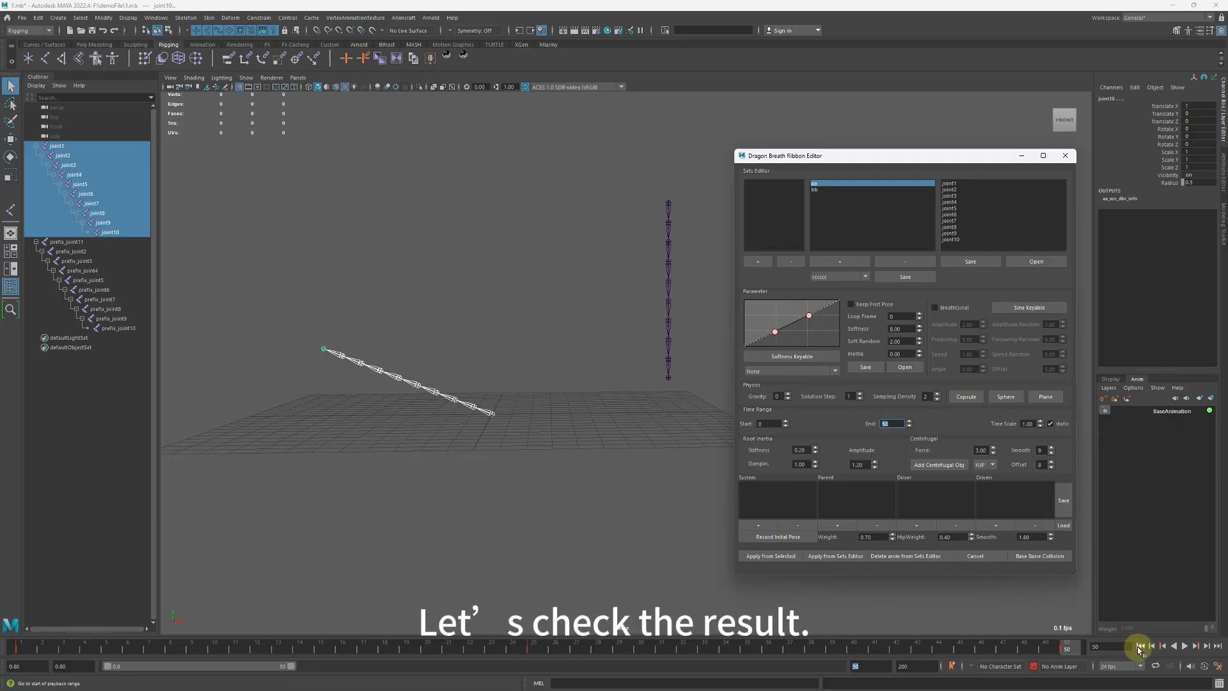
Solve the ribbon dynamics on the selected joints from the first frame, play back the motion, and return to the start.
left_click(1140, 646)
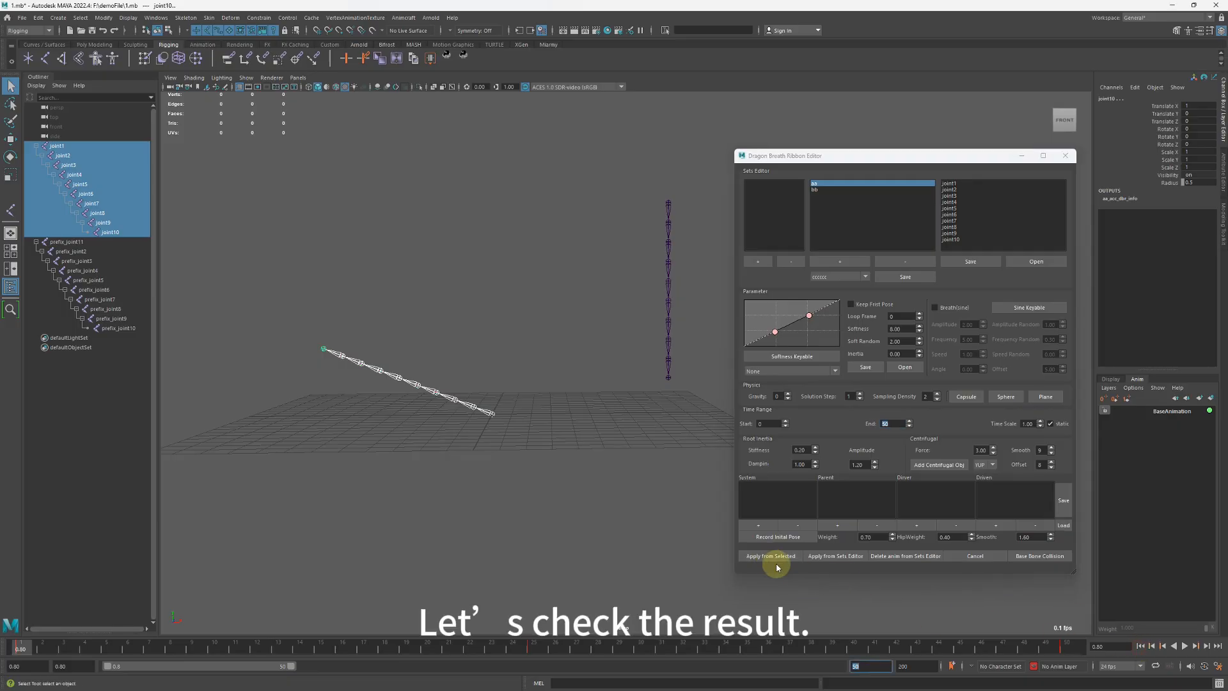
left_click(774, 562)
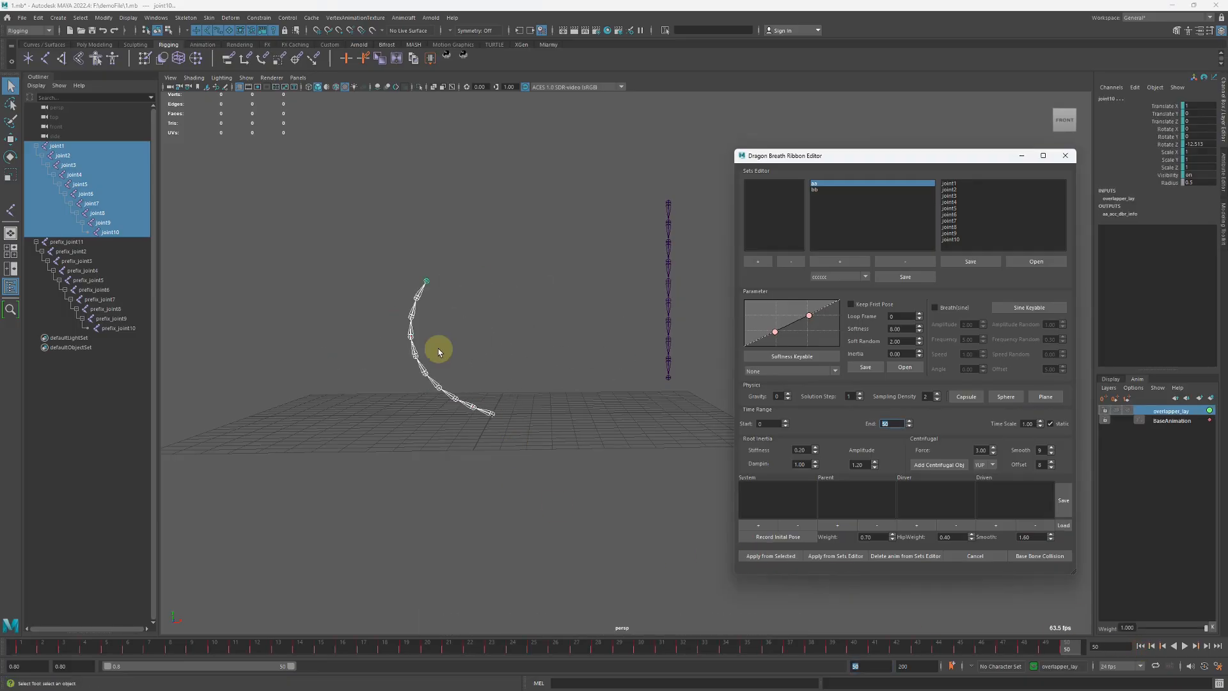
left_click(1140, 646)
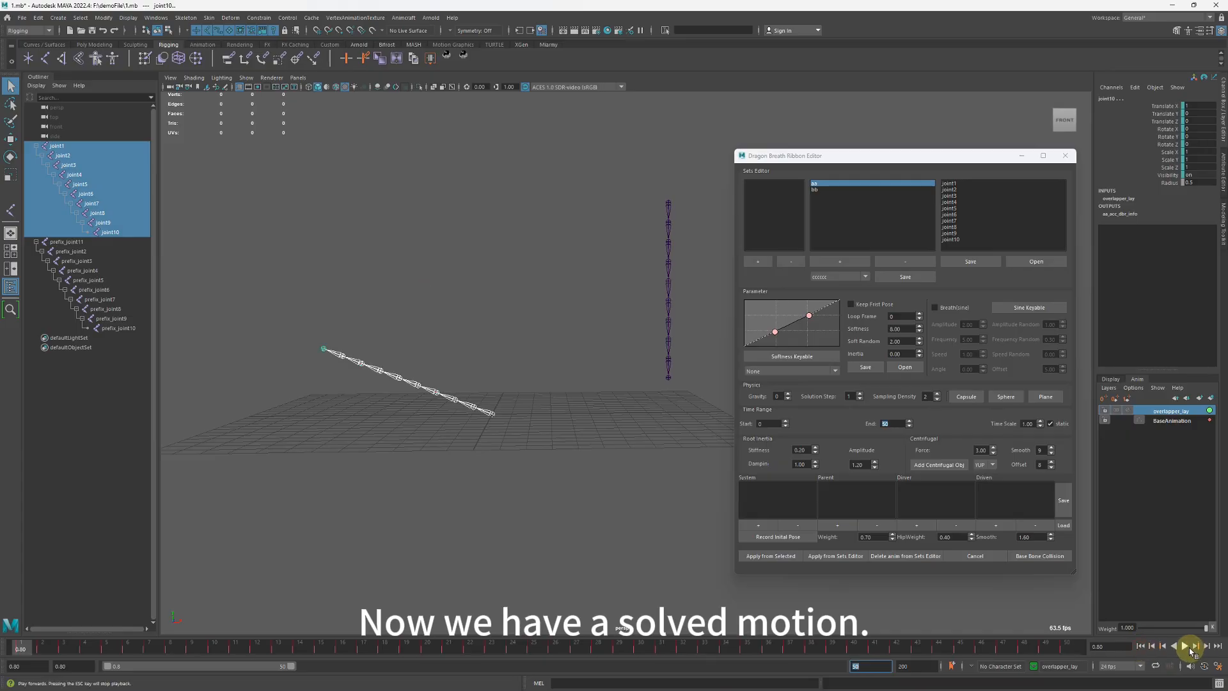
left_click(1183, 644)
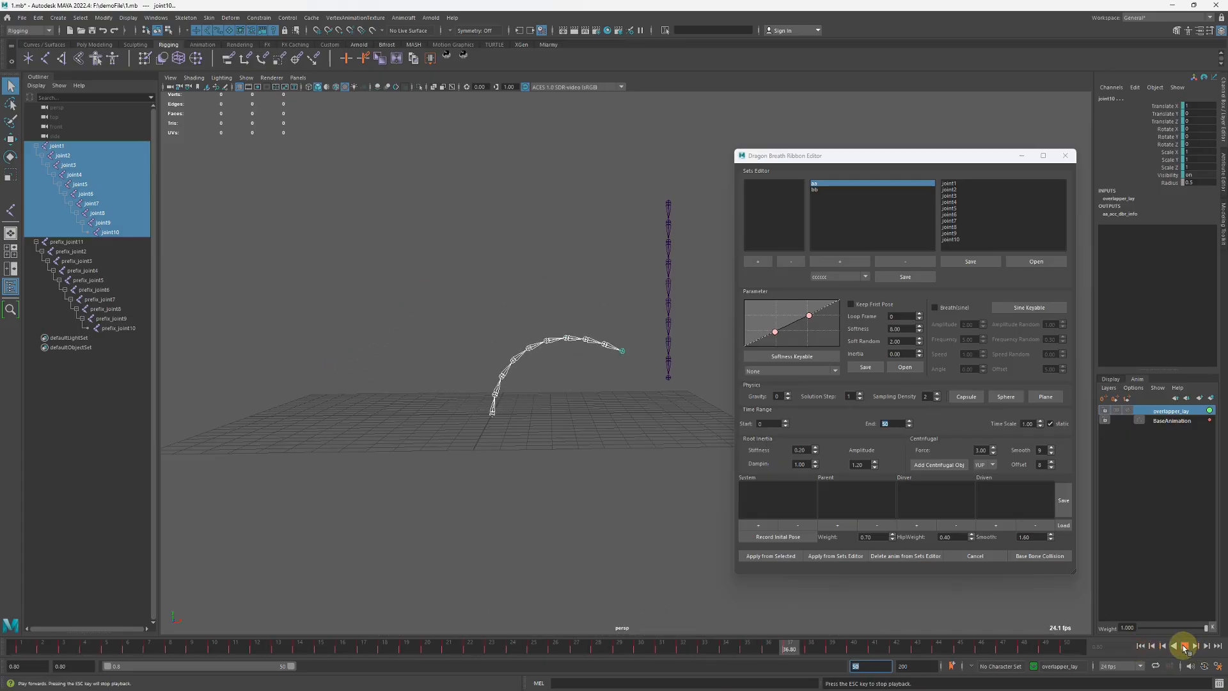
left_click(1183, 645)
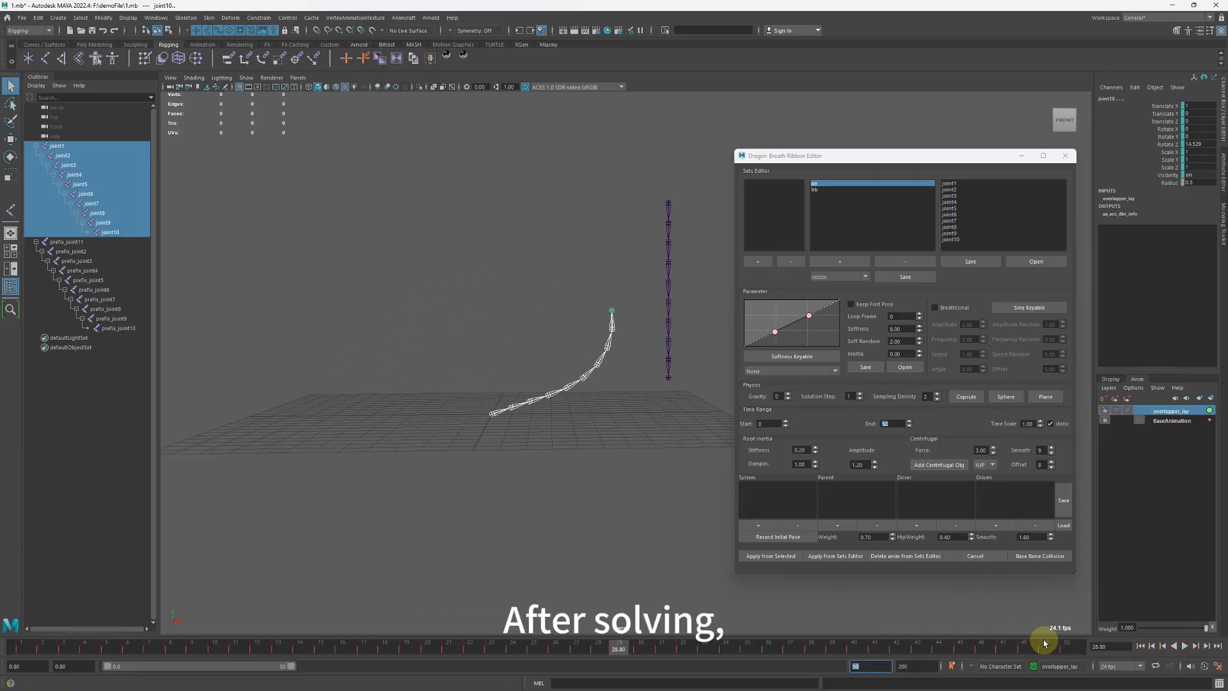
left_click(1141, 647)
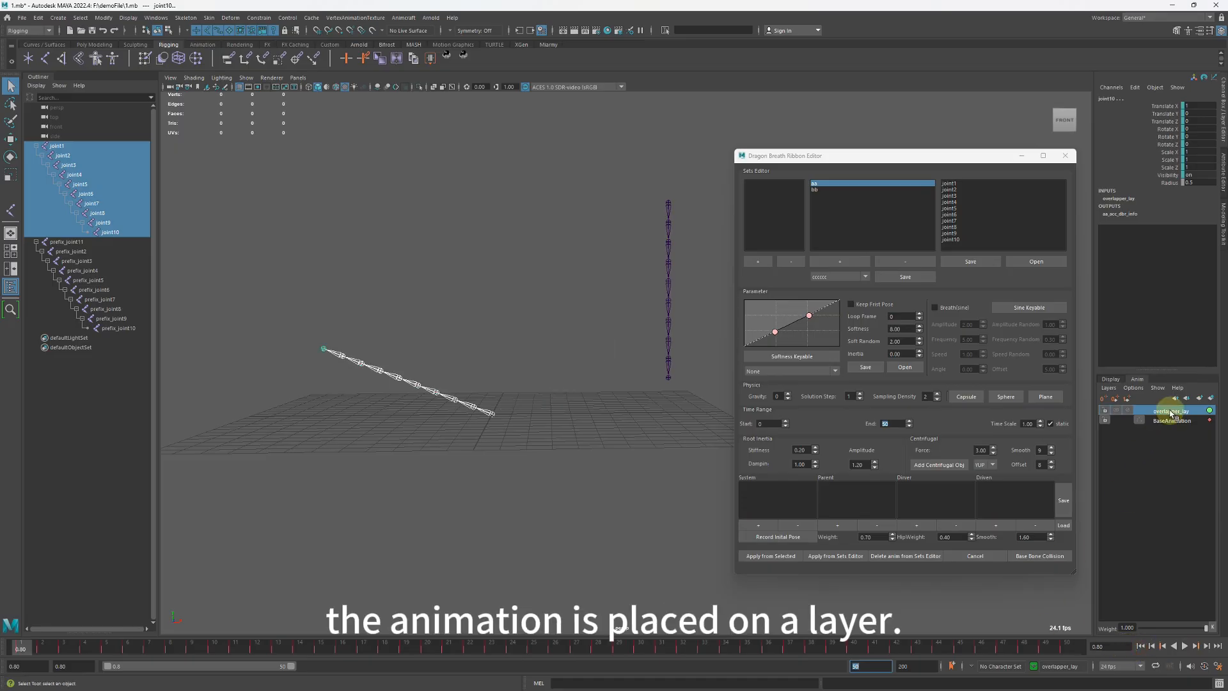
Remove the selected joints from the overlapper_lay animation layer to clear the solved motion.
right_click(1171, 413)
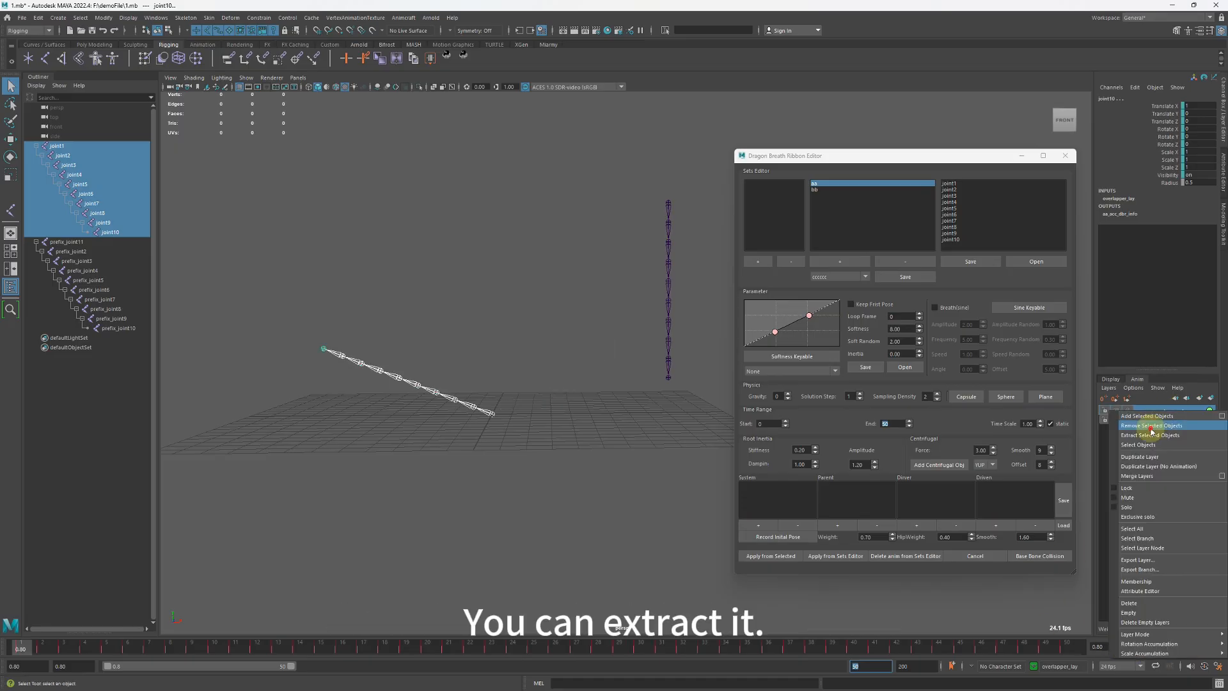
left_click(1150, 427)
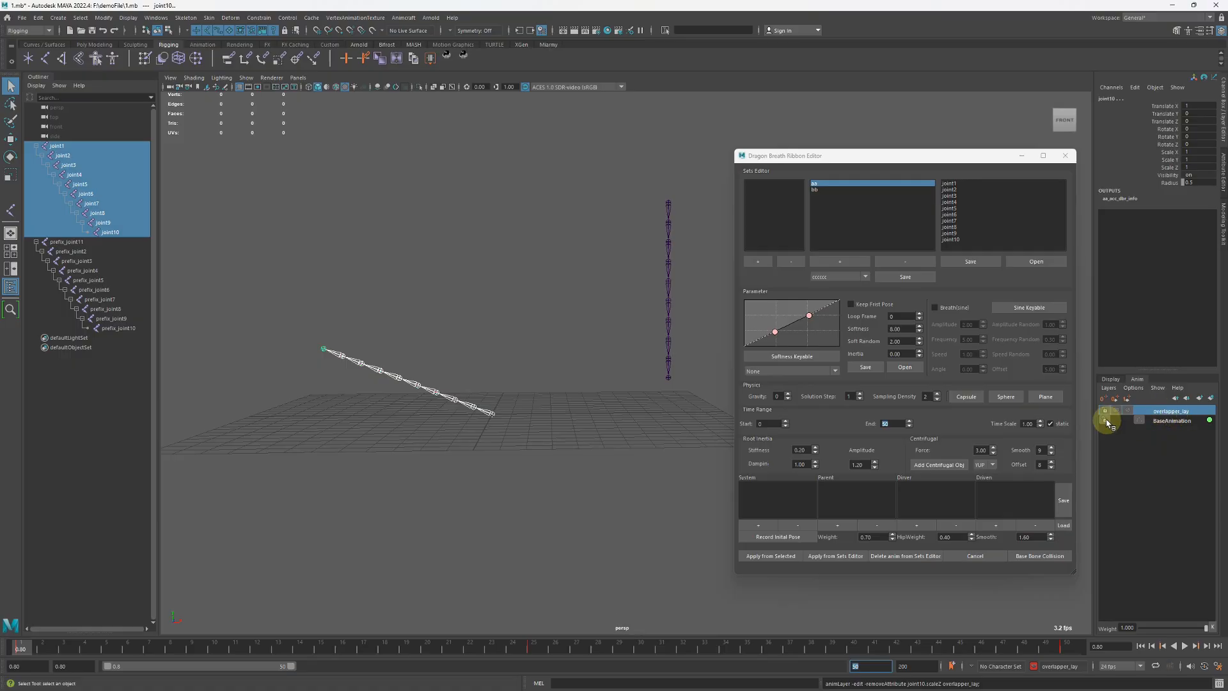
scroll(534, 394, "up", 2)
middle_click_drag(552, 439, 578, 436, "alt")
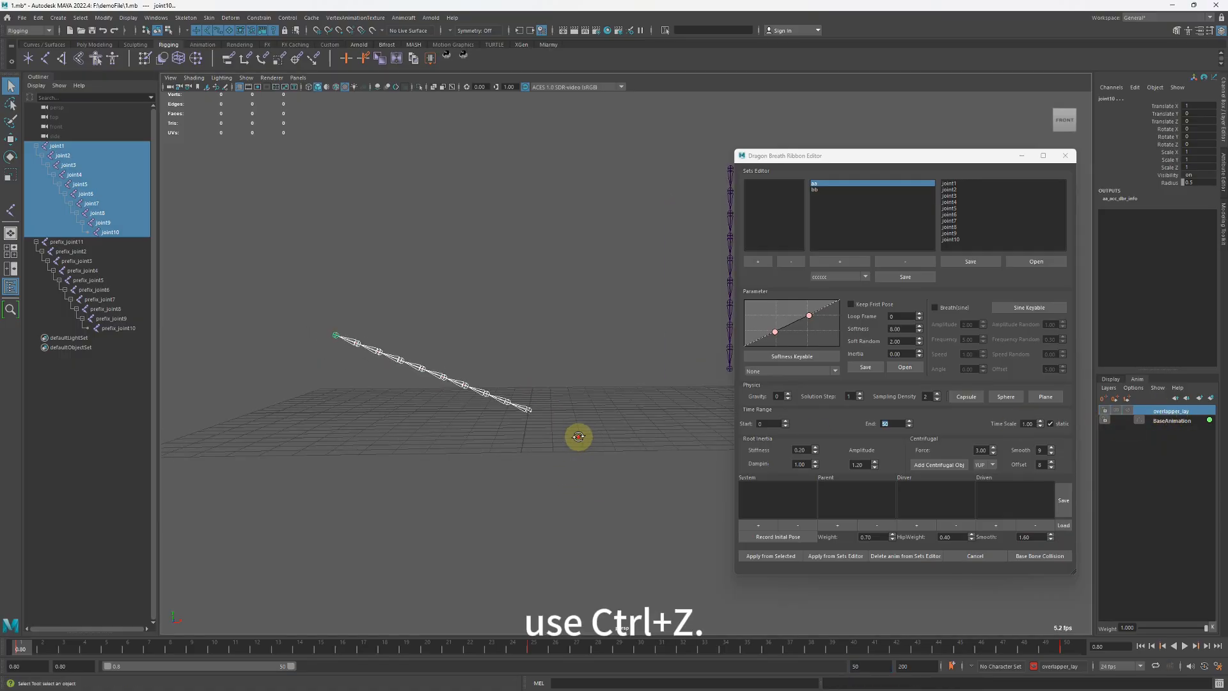
left_click_drag(578, 436, 581, 433, "alt")
middle_click_drag(521, 369, 518, 379, "alt")
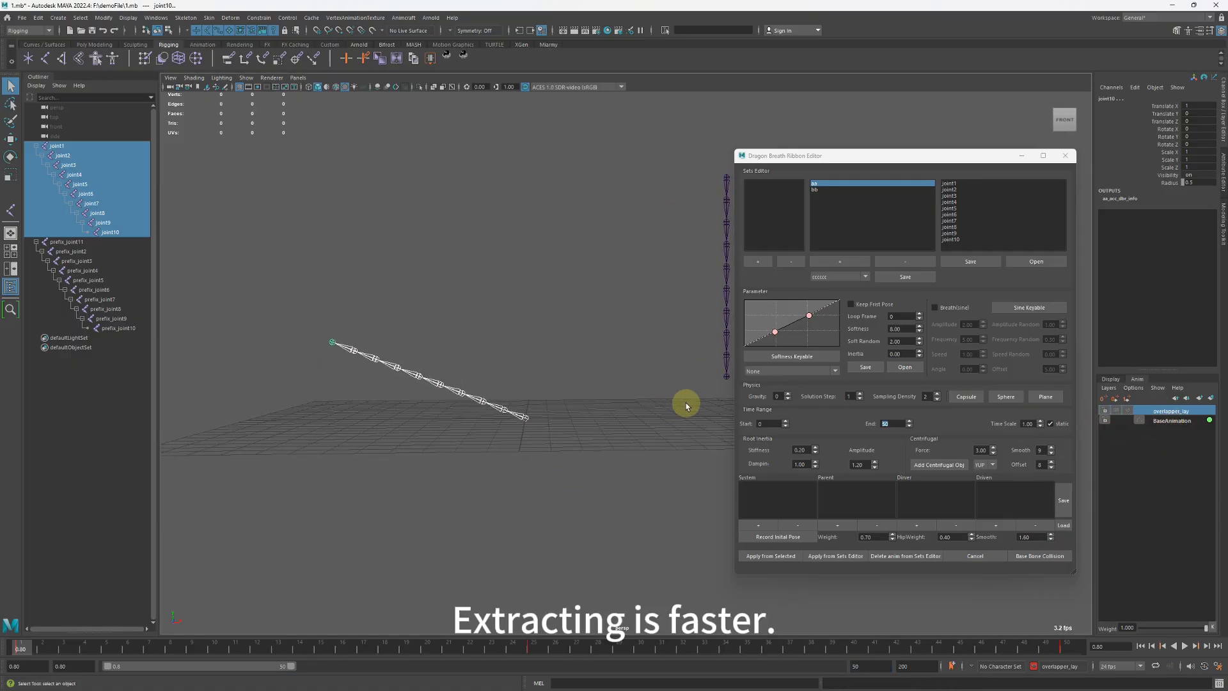
Lower Softness to 3, solve the selected joints again, and play back the stiffer motion before rewinding.
left_click(902, 329)
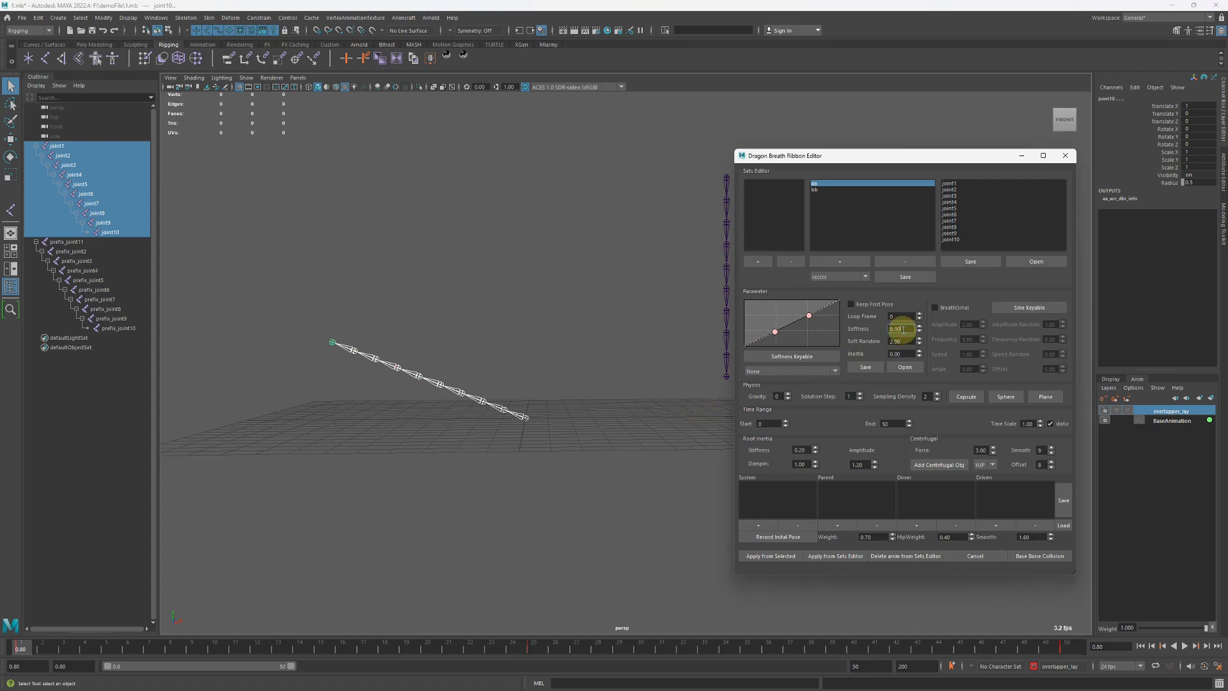
double_click(902, 329)
left_click(756, 555)
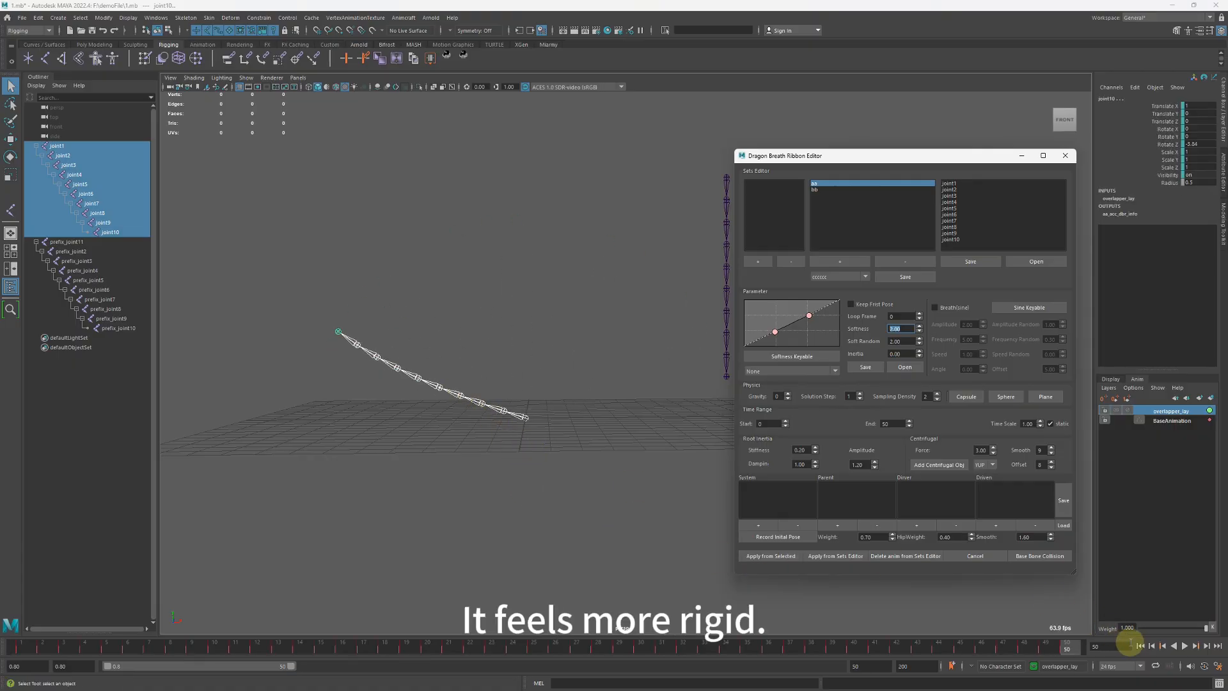
left_click(1184, 646)
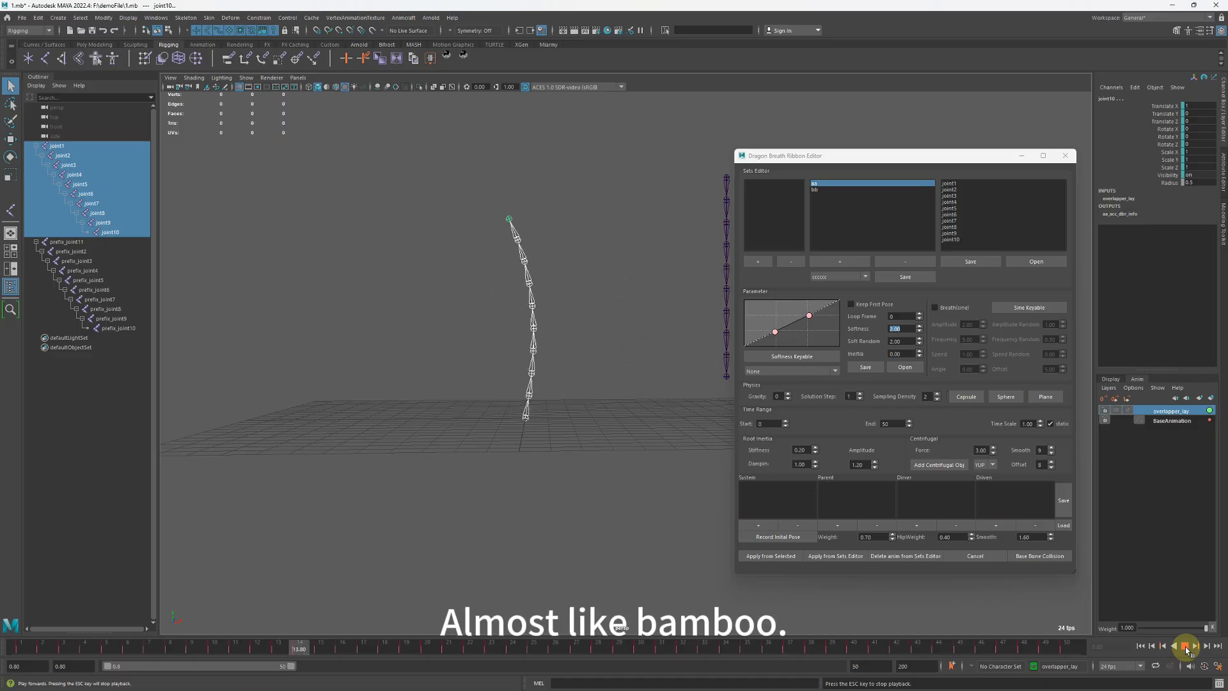
left_click(1184, 646)
left_click(1141, 646)
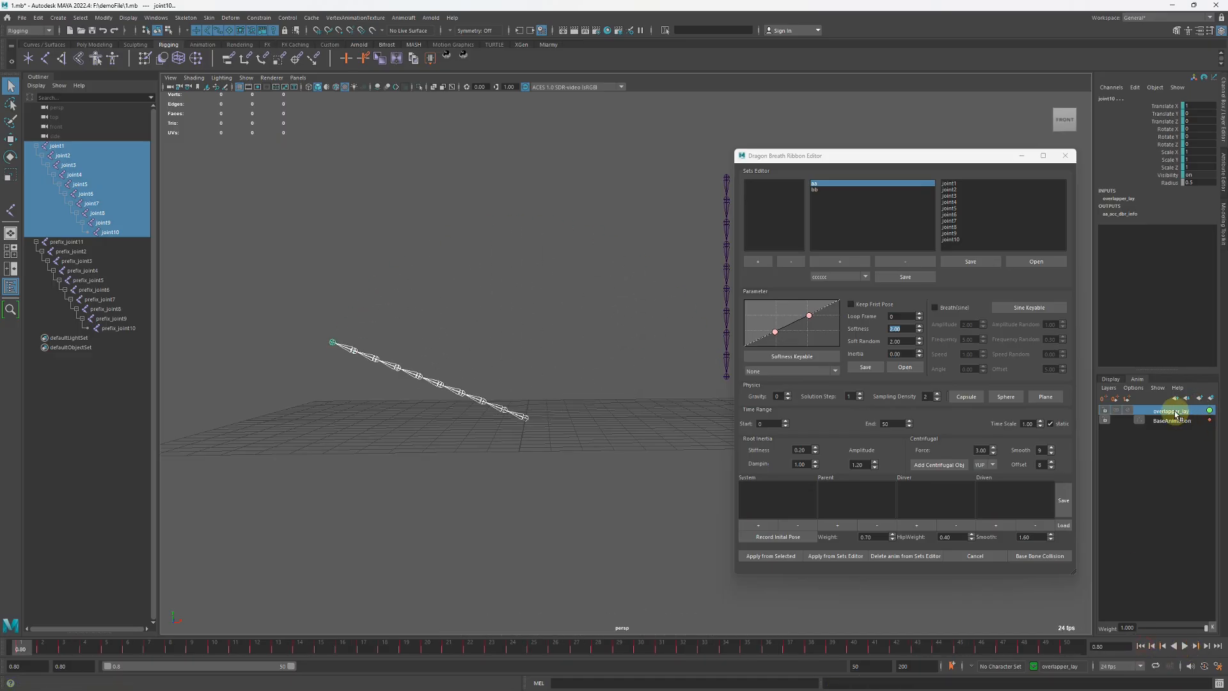
Clear the stiff solve from overlapper_lay and solve the selected joints again with Softness raised to 11.
right_click(1176, 414)
left_click(1186, 425)
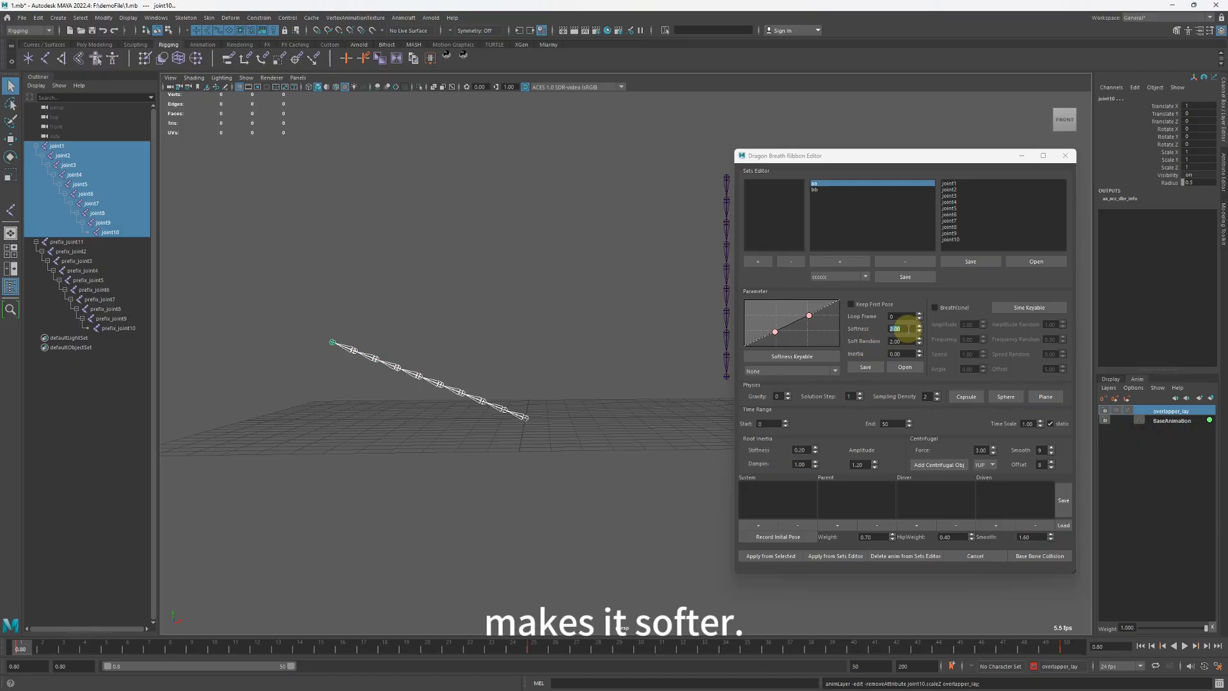
left_click(909, 328)
left_click(771, 556)
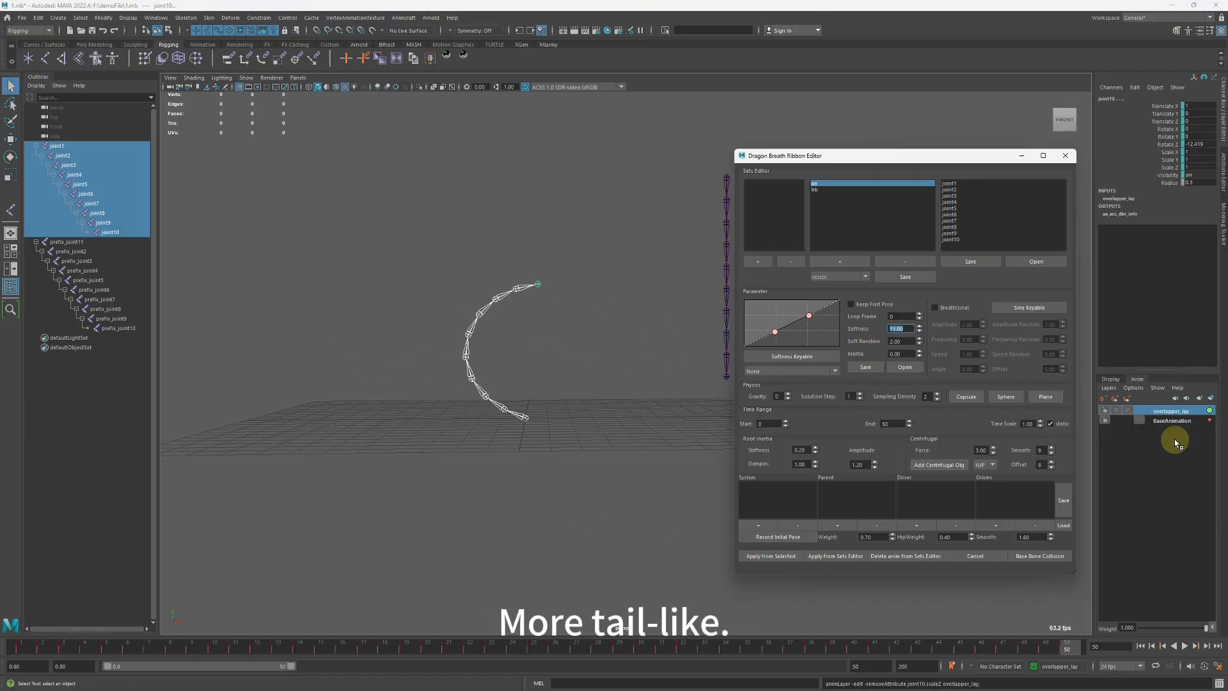
Remove the joints' softer solve from overlapper_lay and move the softness curve's lower point to the graph's lower-right corner.
left_click(1166, 414)
right_click(1167, 413)
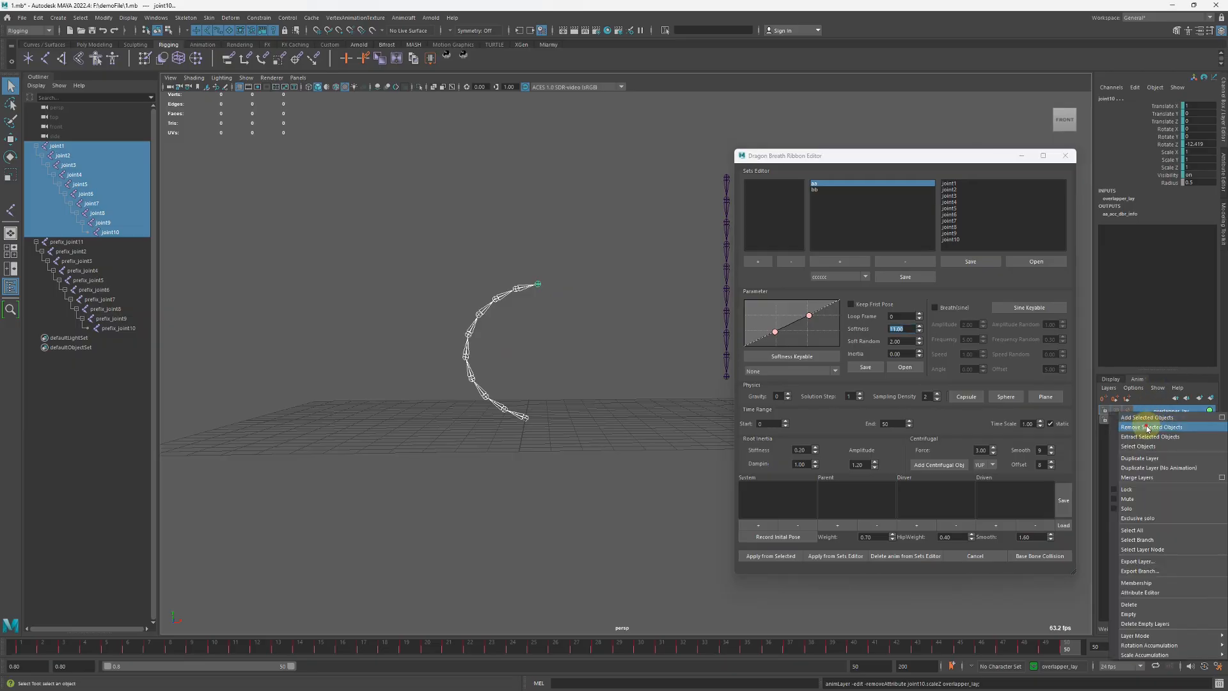
left_click(1148, 427)
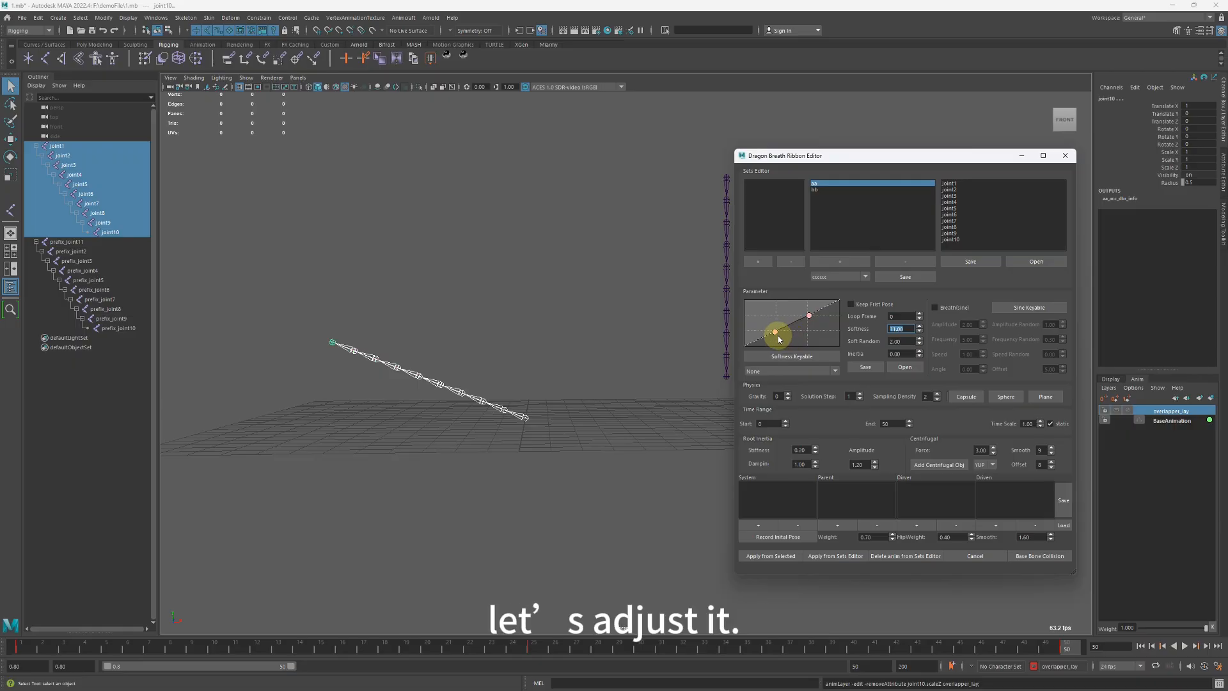
left_click_drag(777, 334, 836, 371)
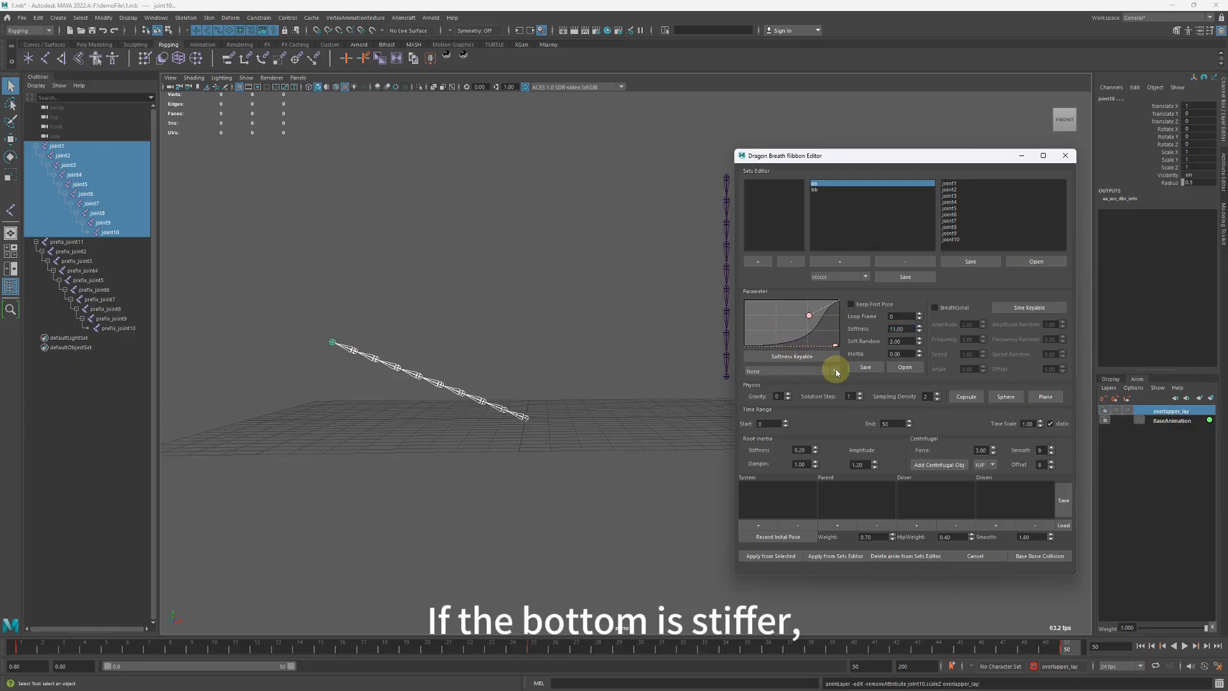
Raise the softness curve's upper point slightly, solve the selected joints again, and play back the motion before rewinding.
left_click_drag(811, 318, 807, 310)
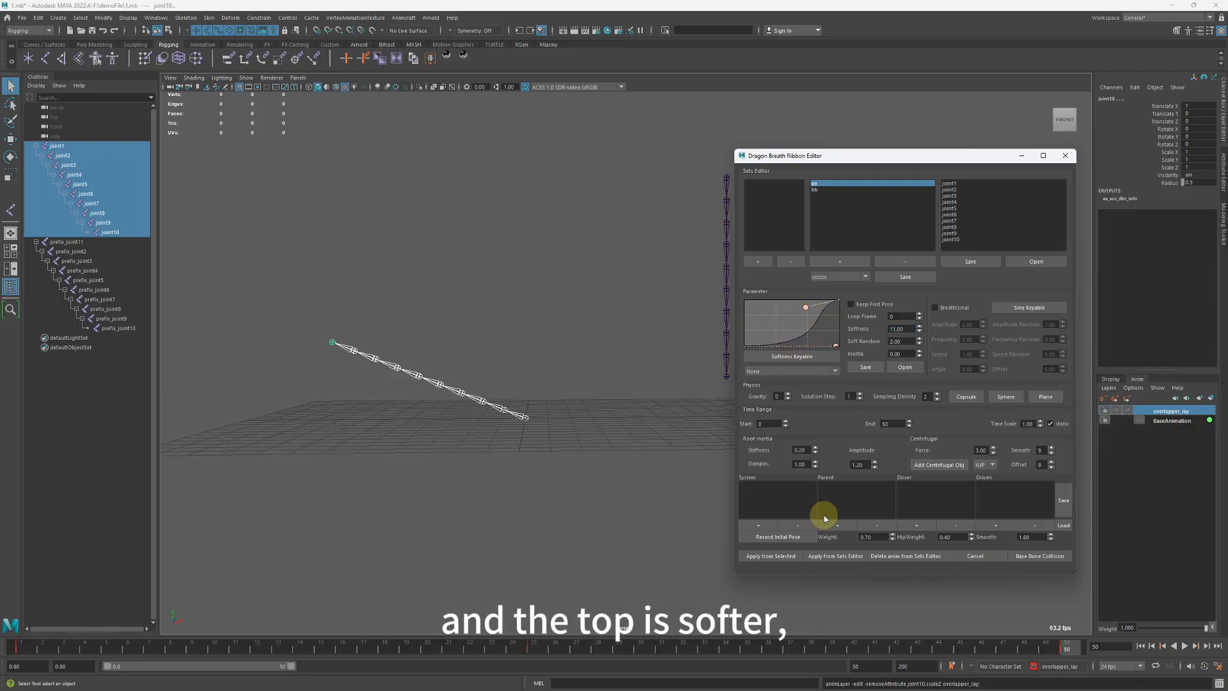
left_click(774, 556)
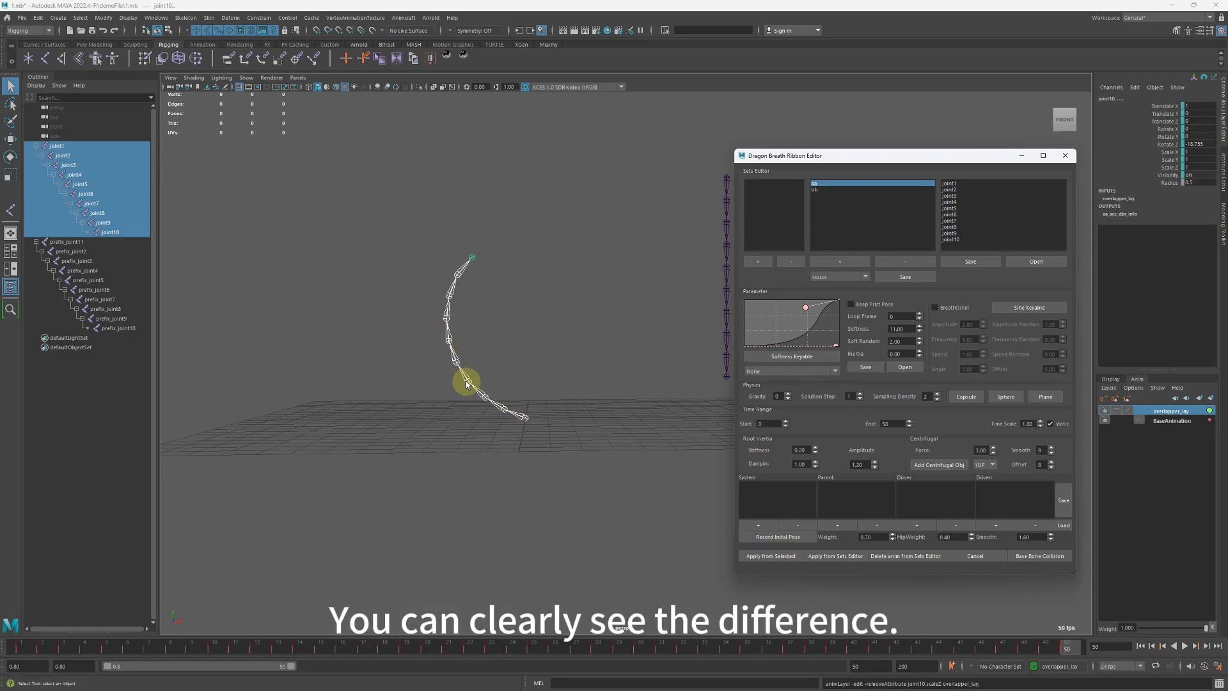
left_click(1143, 646)
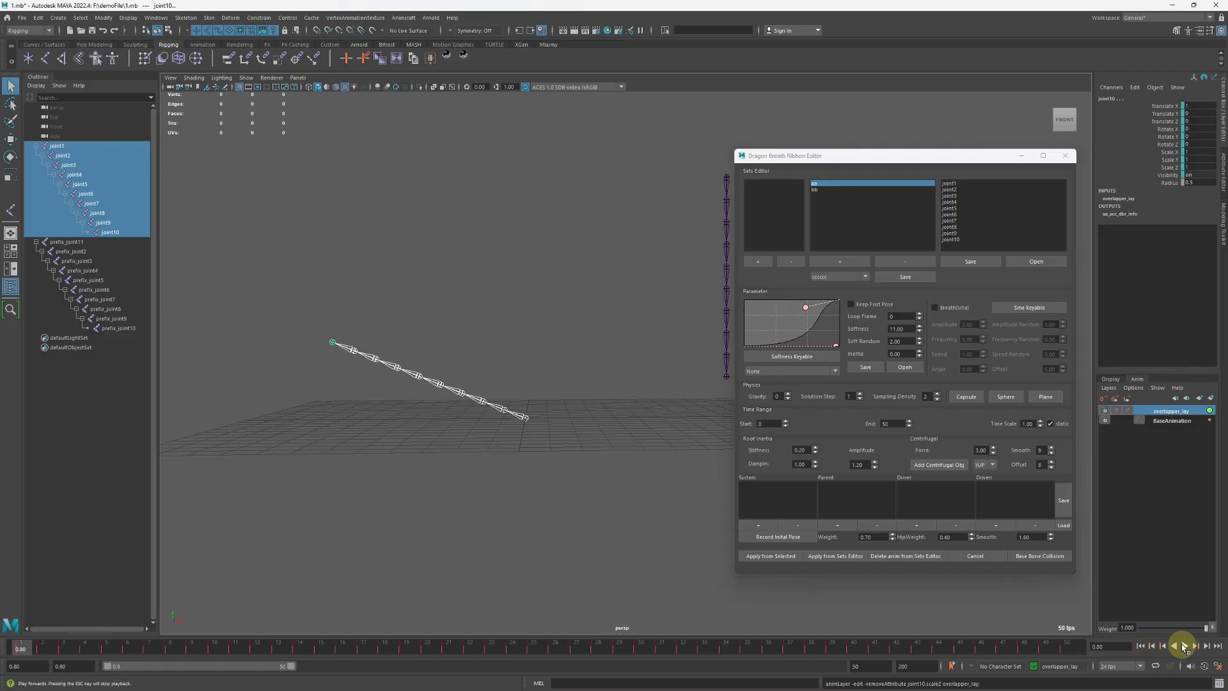
left_click(1184, 646)
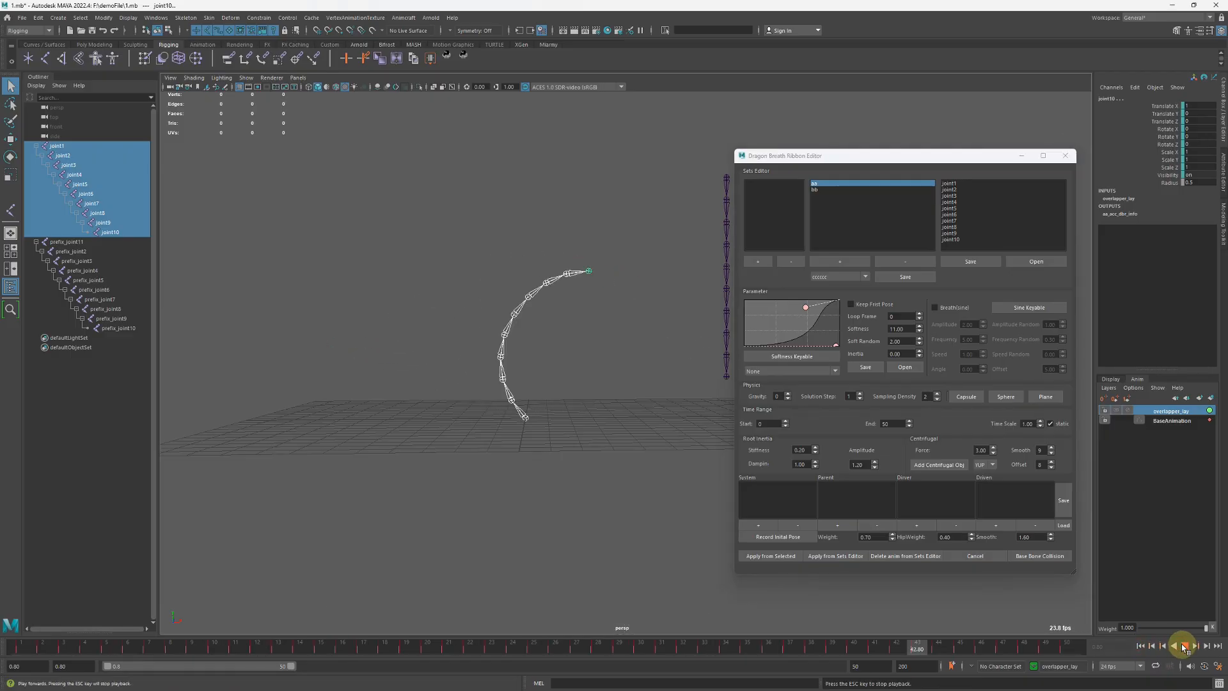
left_click(1184, 646)
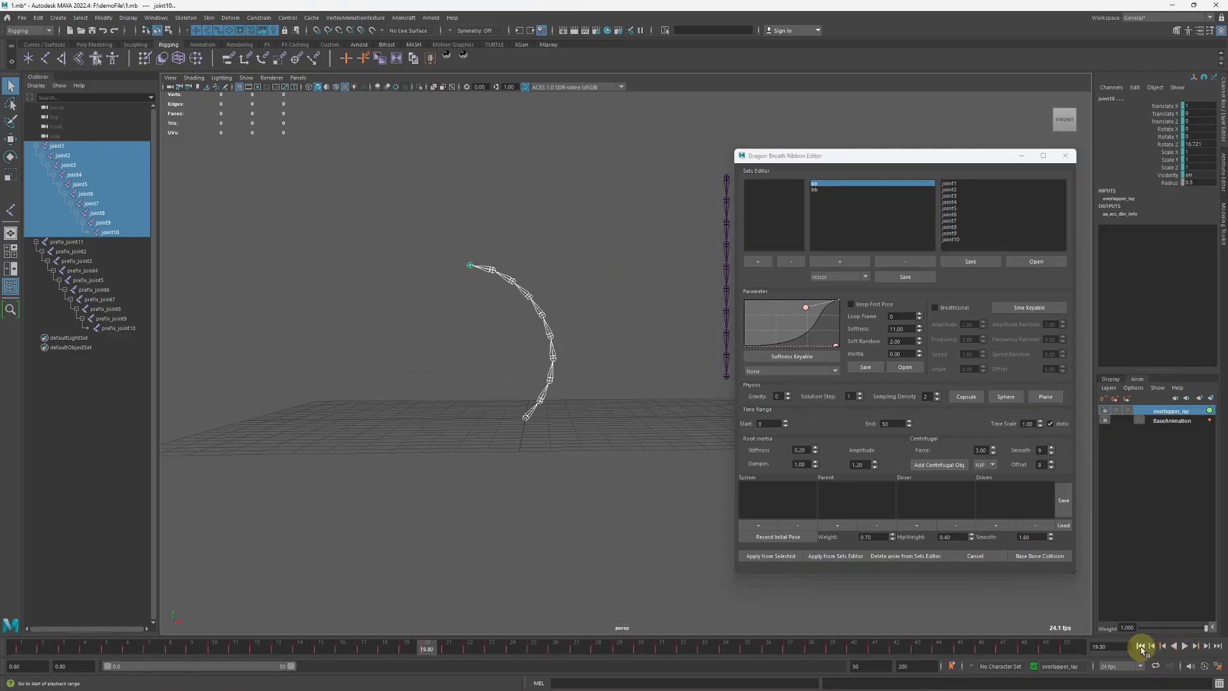
left_click(1142, 647)
Remove the selected joints from overlapper_lay and move the softness curve's lower point to the graph's left edge, near the top.
right_click(1162, 417)
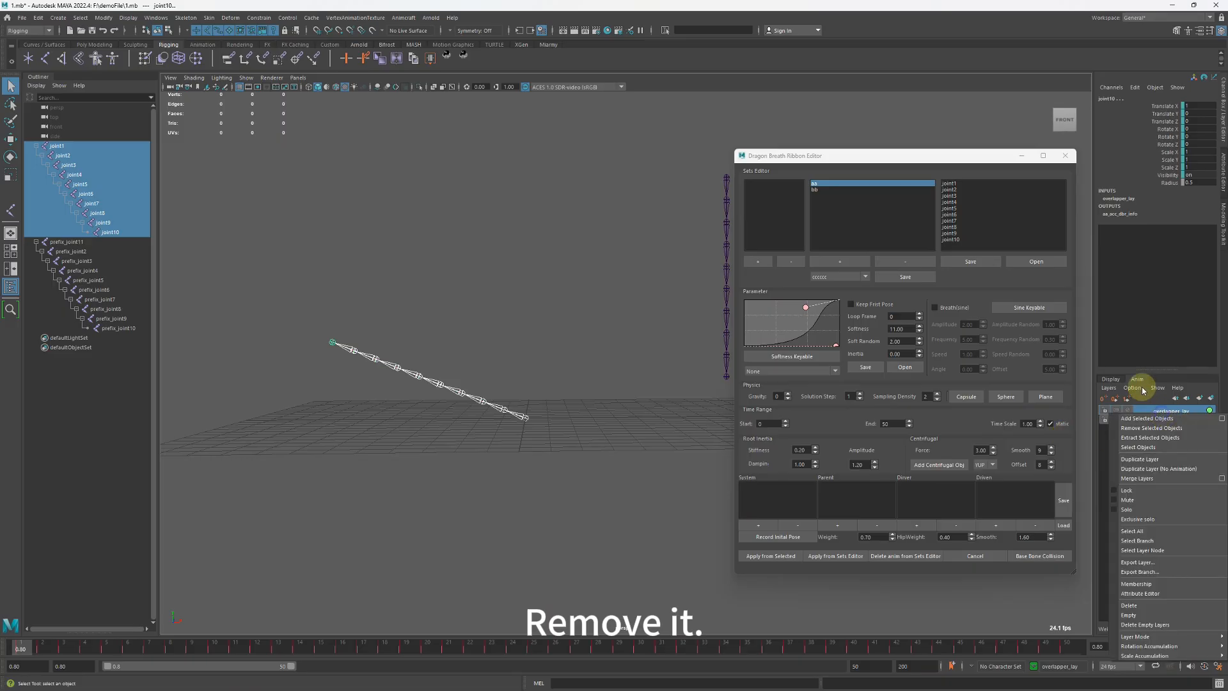
left_click(1134, 425)
left_click_drag(834, 346, 749, 312)
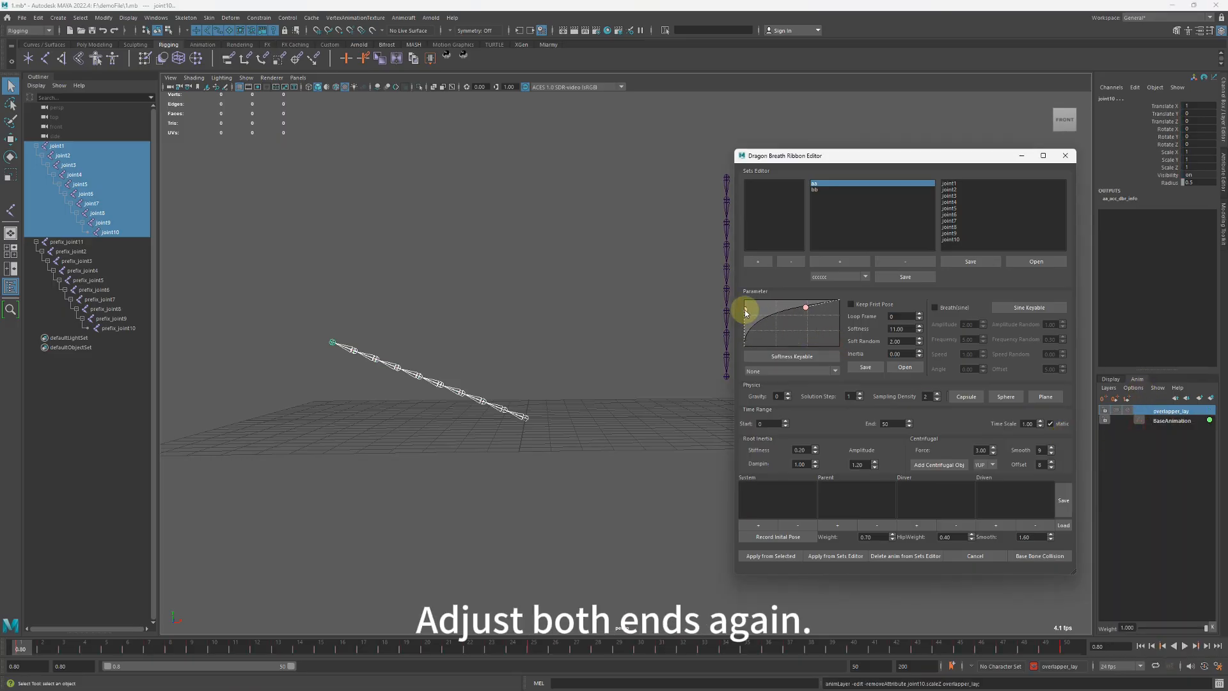
Solve the selected joints with the reshaped softness curve and play back the motion before rewinding to the start.
left_click(772, 556)
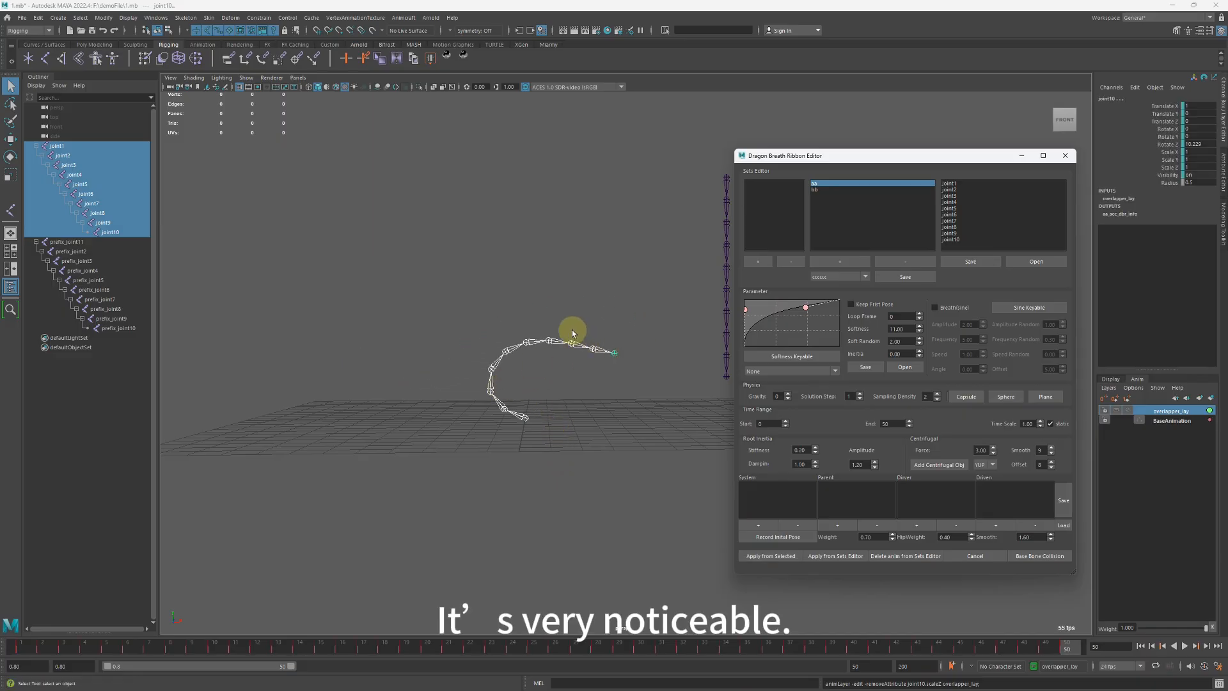
left_click(1141, 646)
left_click(1185, 646)
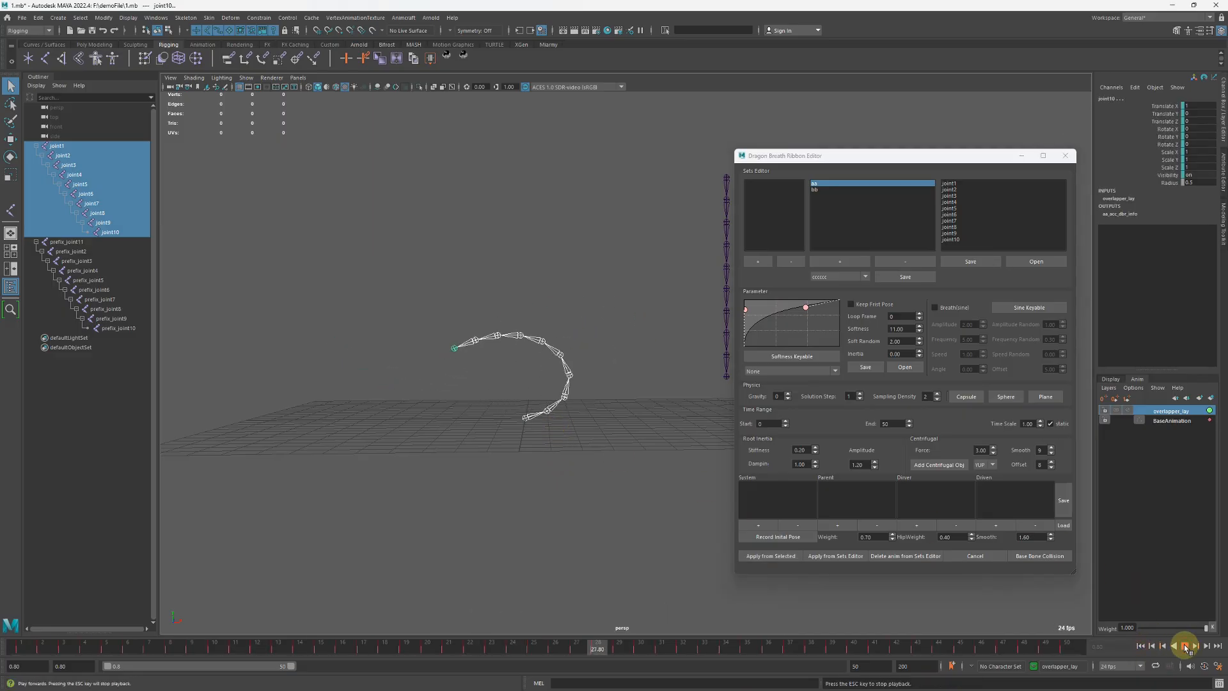
left_click(1140, 646)
Remove the joints' solve from overlapper_lay and reshape the softness curve into a nearly straight rising diagonal.
right_click(1127, 415)
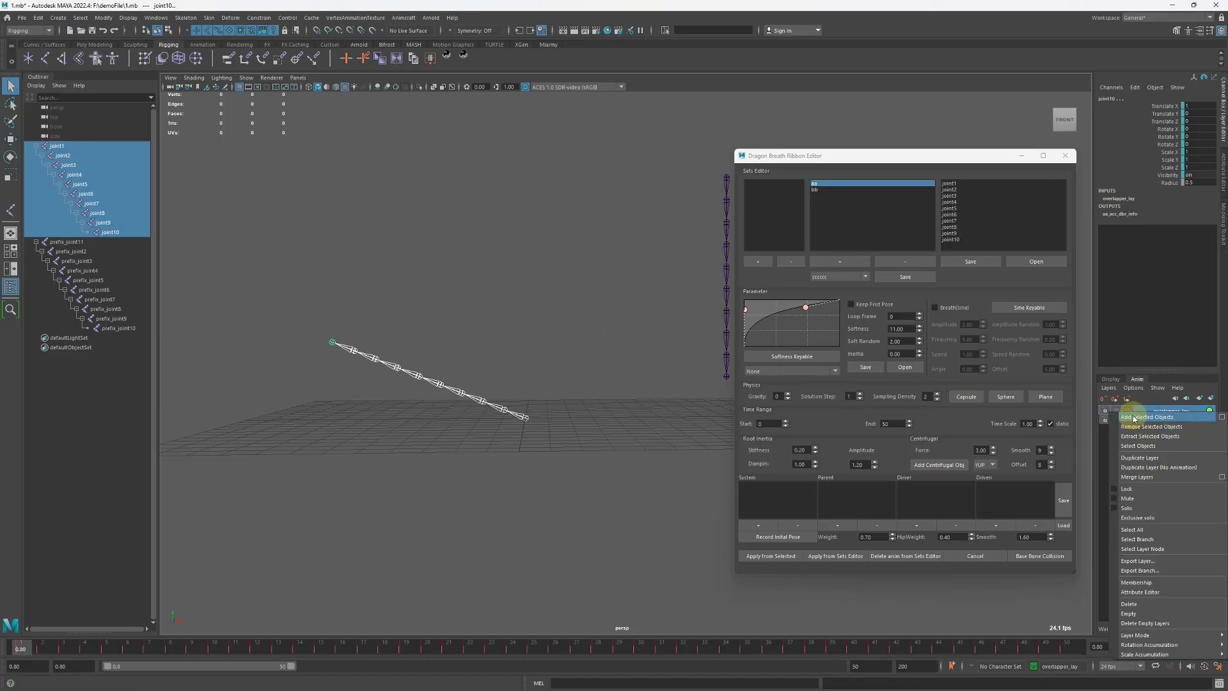
left_click(1135, 428)
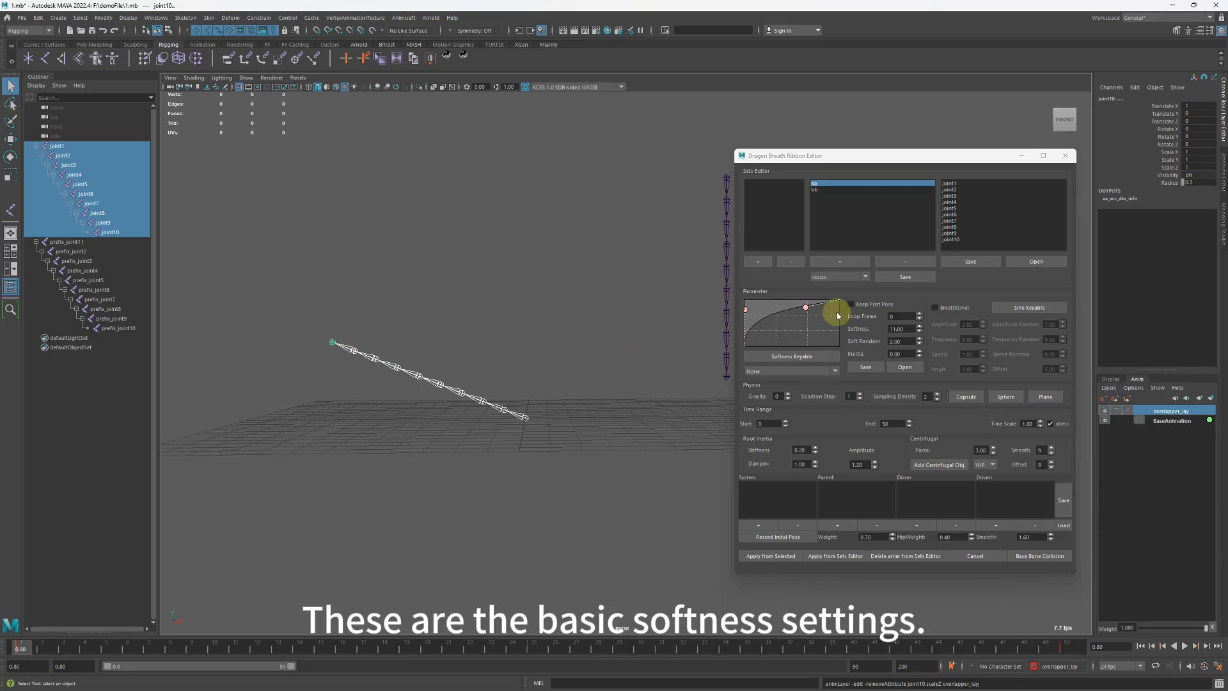
left_click_drag(746, 309, 813, 316)
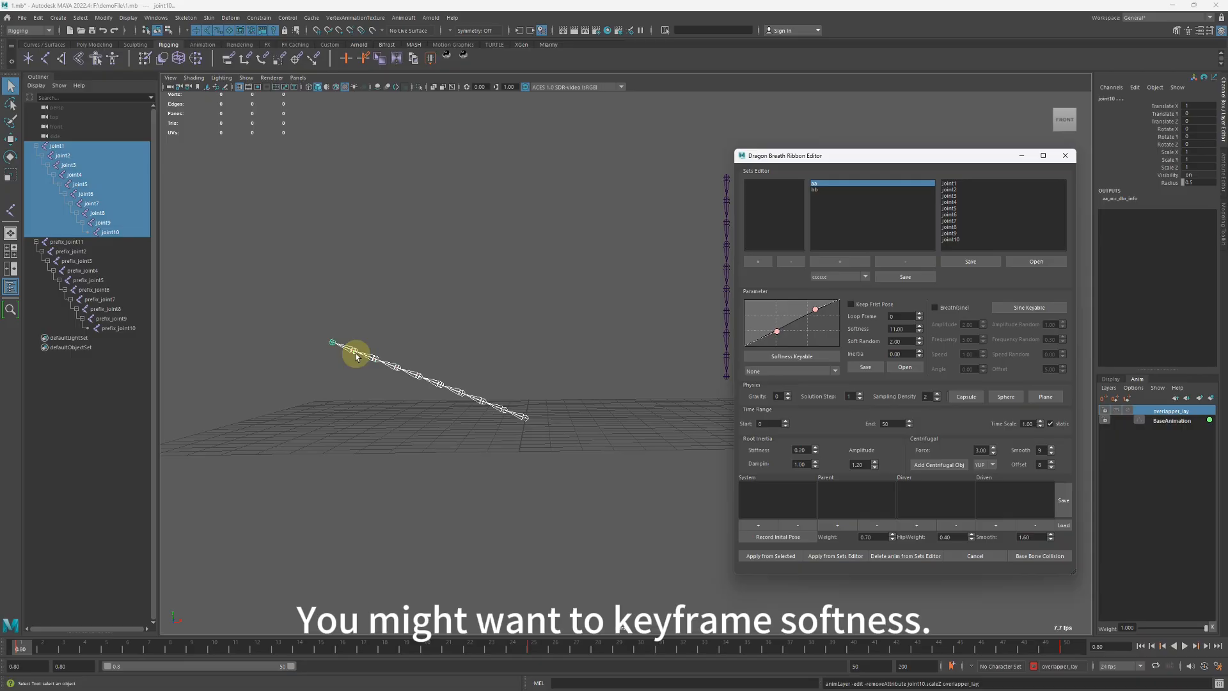
Make softness keyable on the chain's root joint1 and select its new Softness channel.
left_click_drag(523, 402, 512, 430)
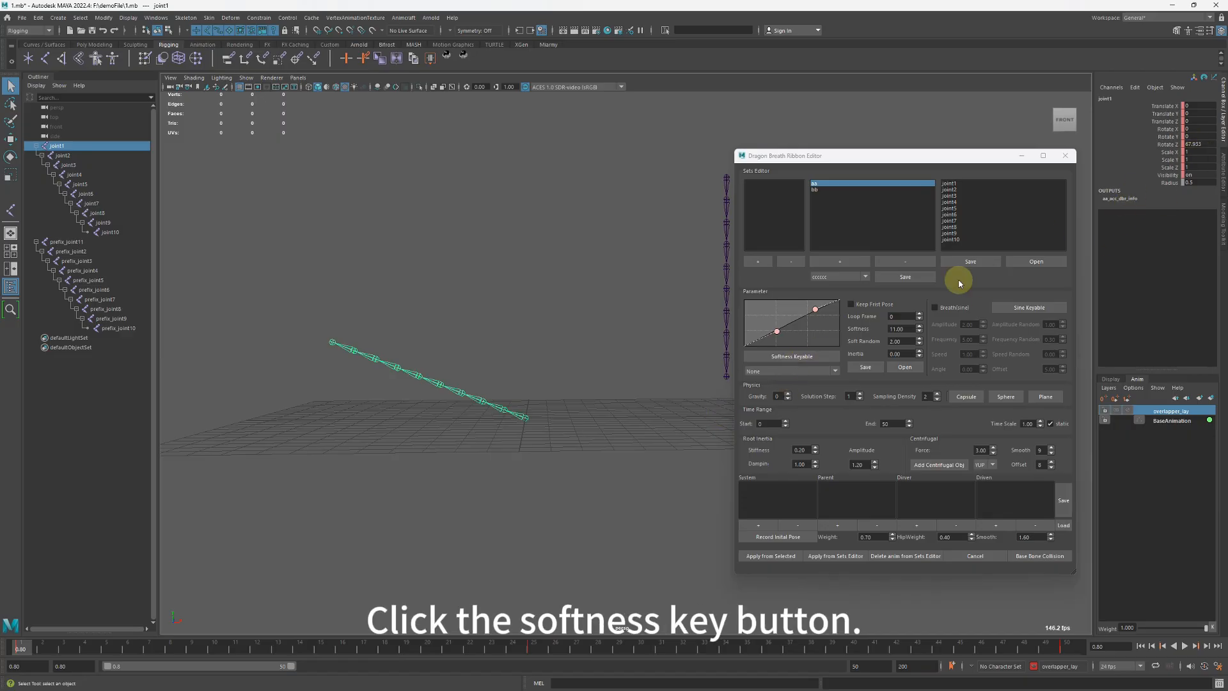
left_click(785, 359)
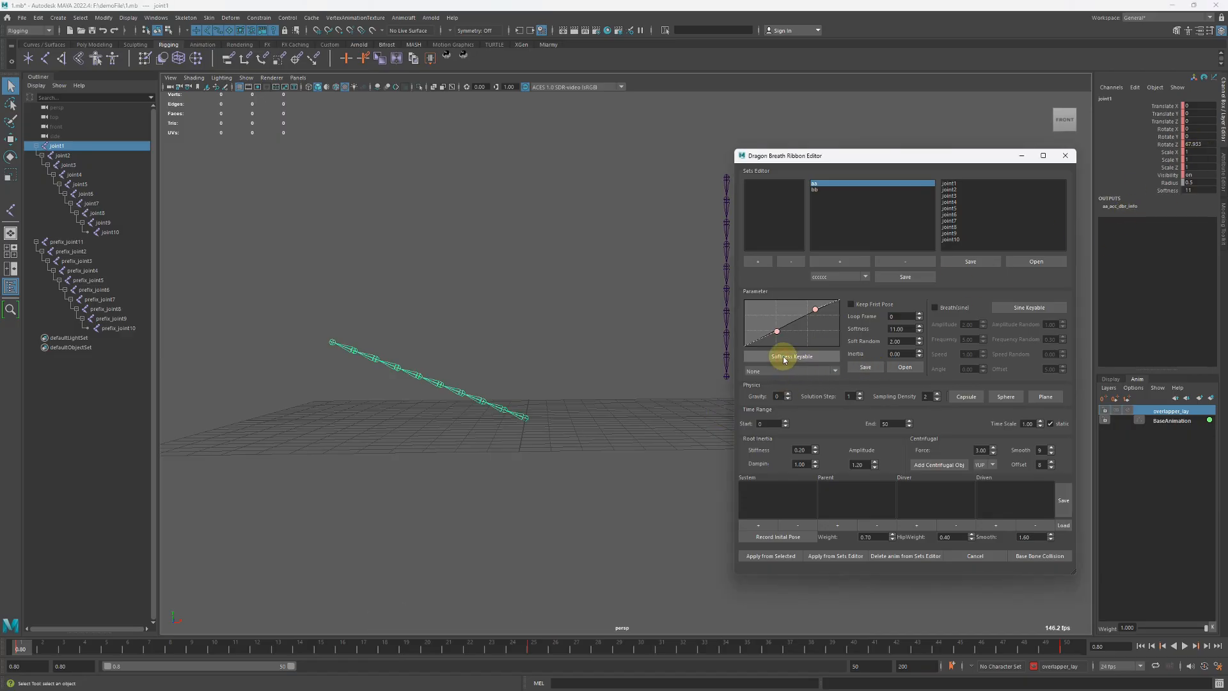
left_click(1160, 190)
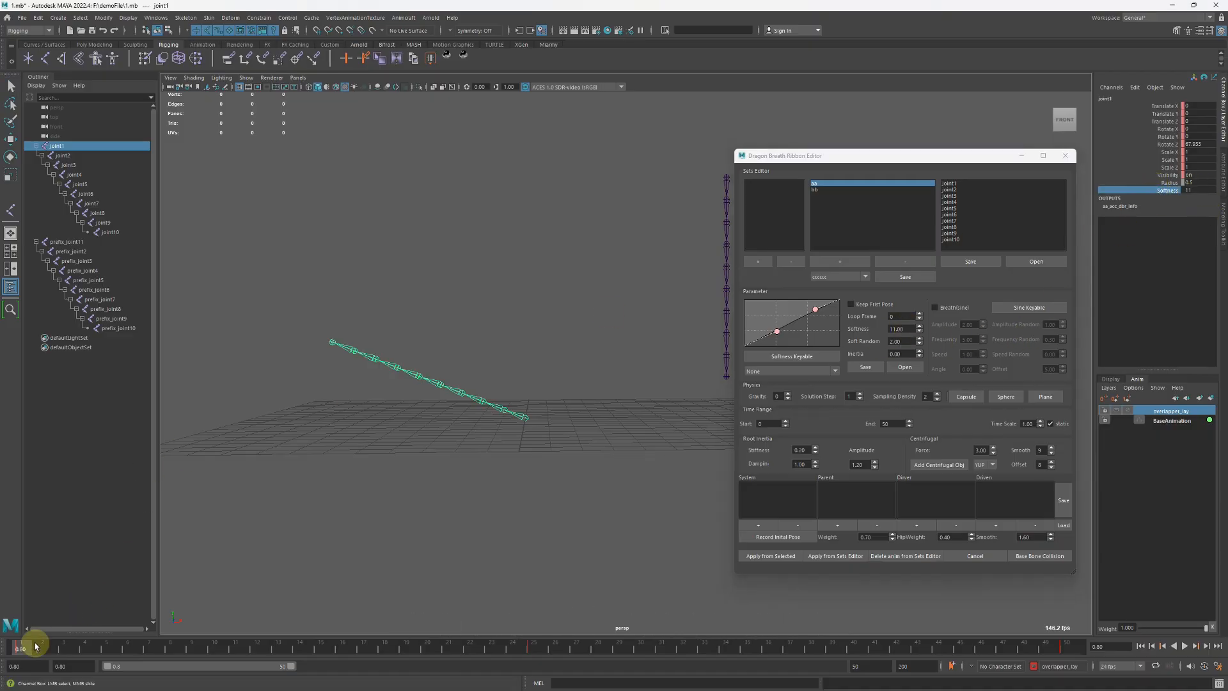
Set the playback range to start at frame 1 and key joint1's Softness at 11 on that frame.
mouse_move(29, 646)
left_mouse_down()
mouse_move(48, 648)
mouse_move(28, 647)
left_mouse_up()
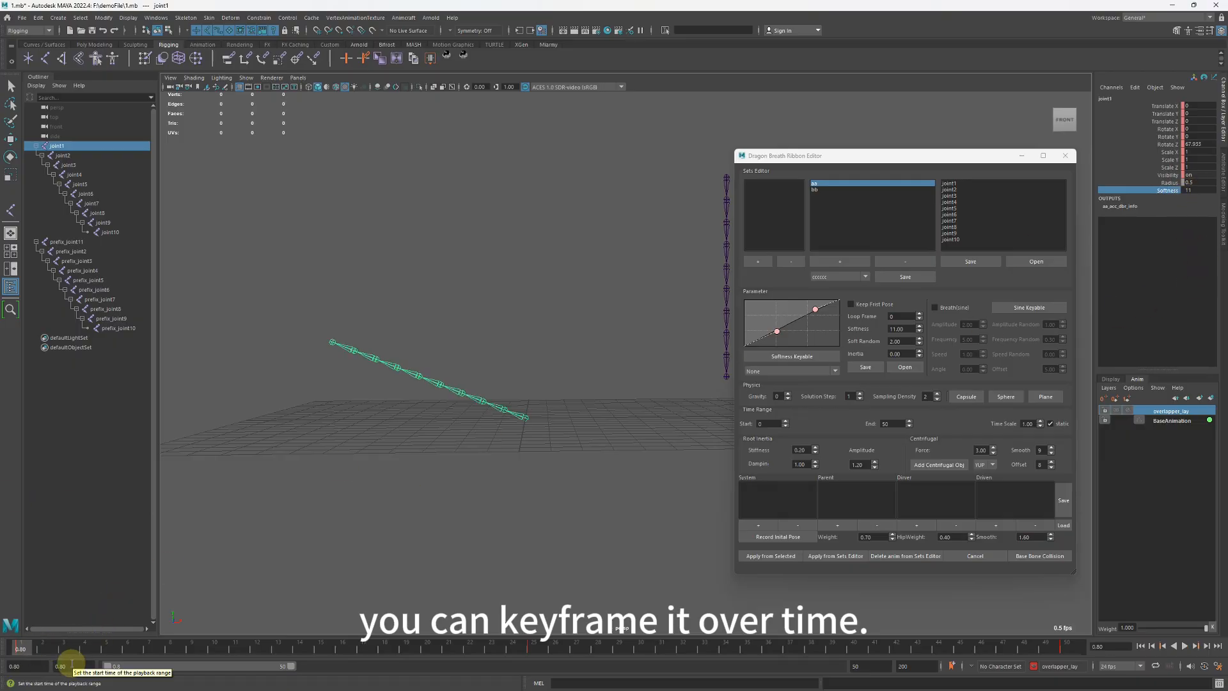
left_click_drag(72, 665, 8, 493)
type("1")
key("Return")
key("alt+v")
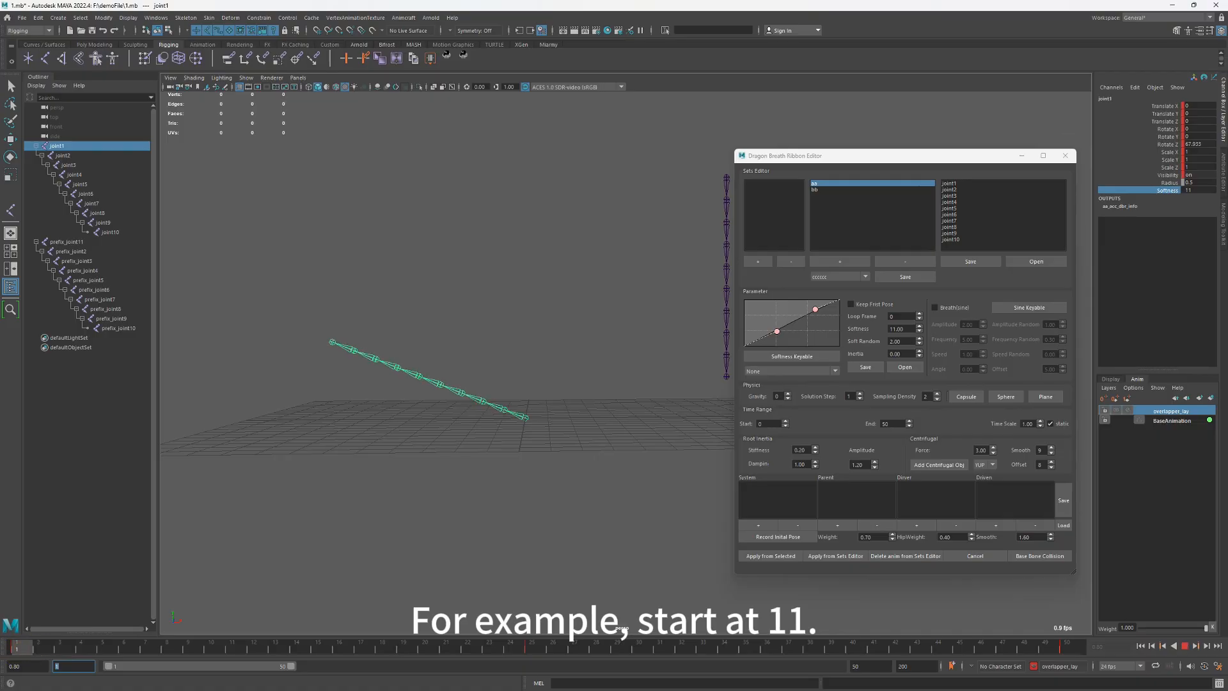
right_click(1172, 195)
left_click(1161, 212)
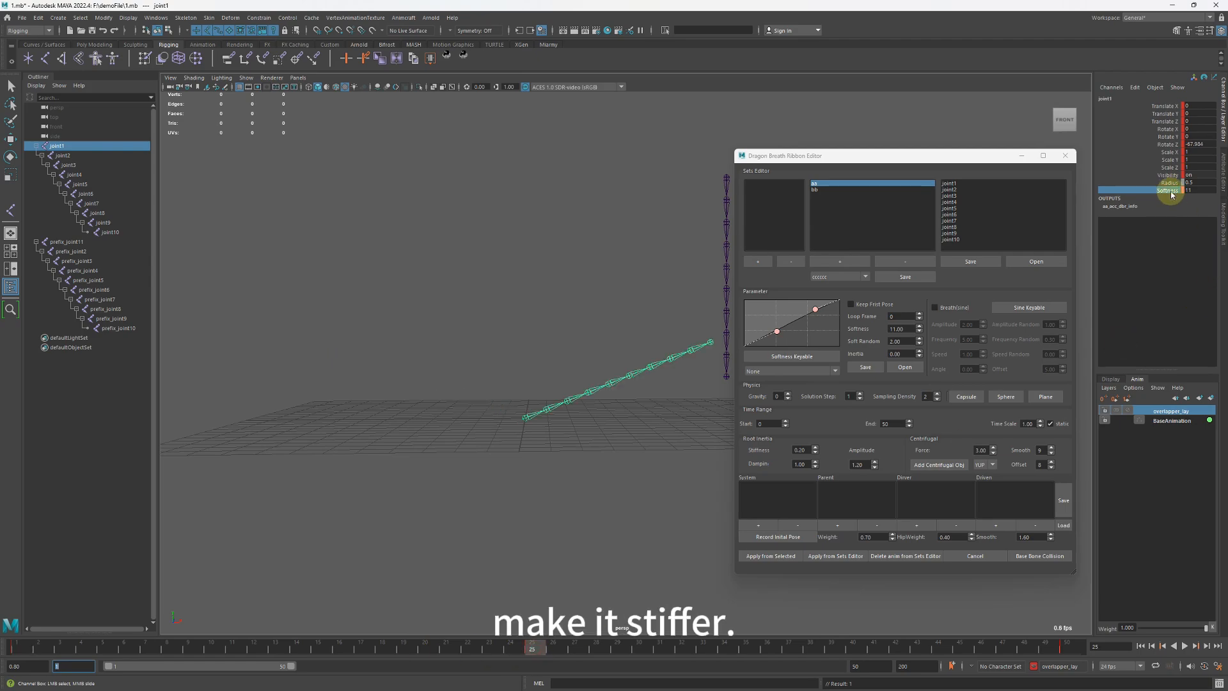
Set joint1's Softness to 1.8 at frame 25 and key it.
middle_click_drag(599, 376, 571, 375)
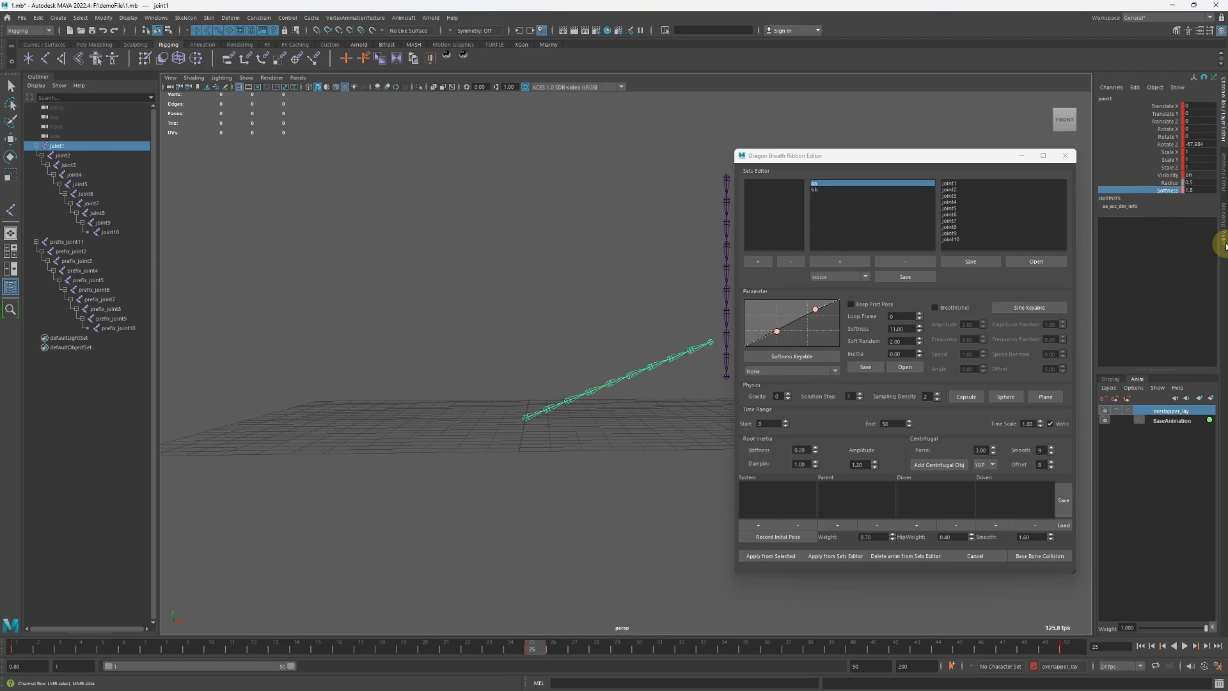
right_click(1162, 192)
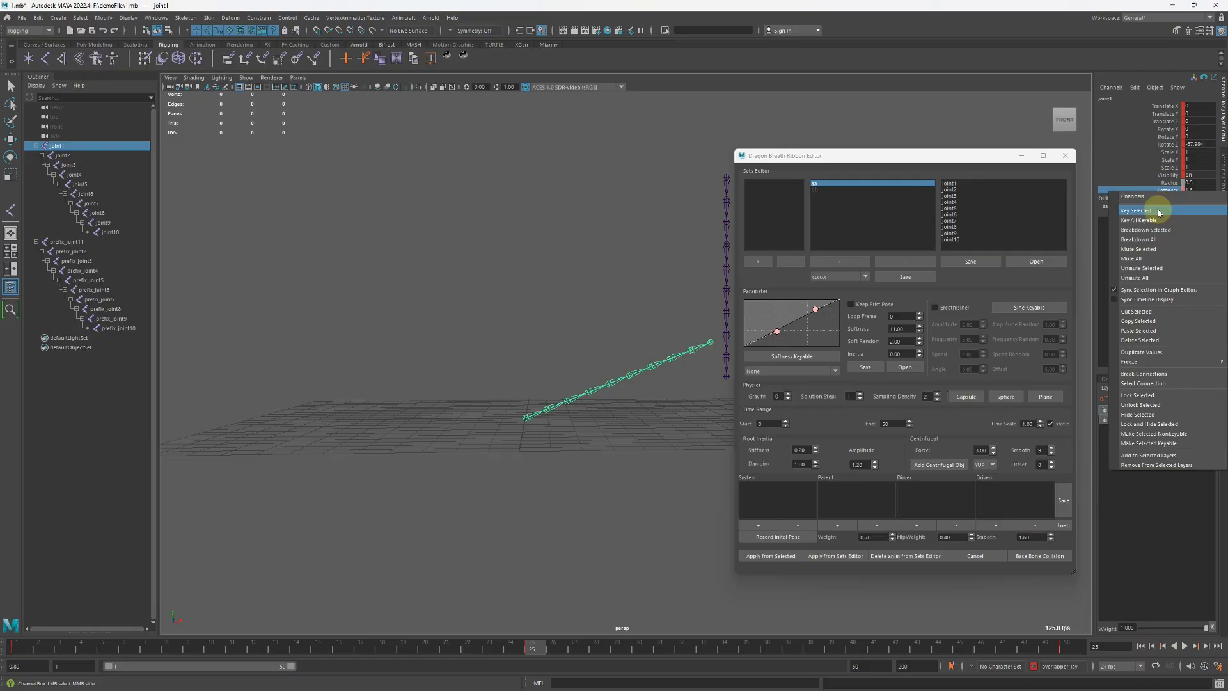
left_click(1158, 209)
Select the joints of the aa set, solve them with the keyed softness, and play back the motion from the start.
left_click(821, 187)
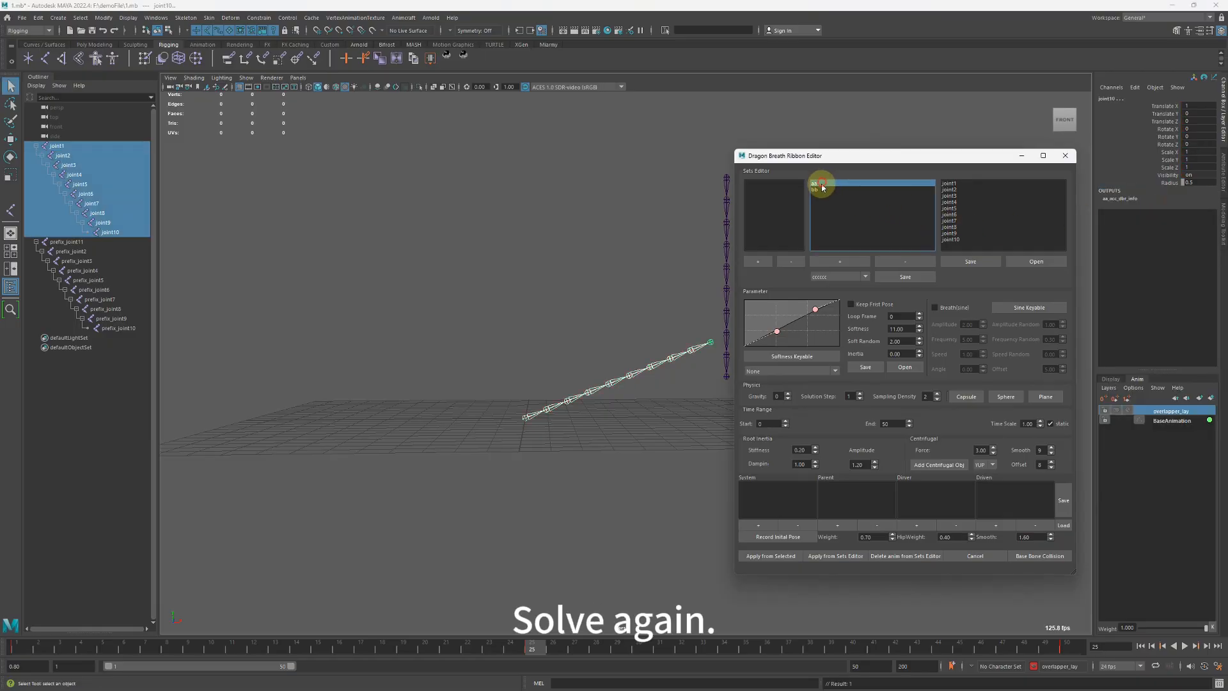
left_click(769, 556)
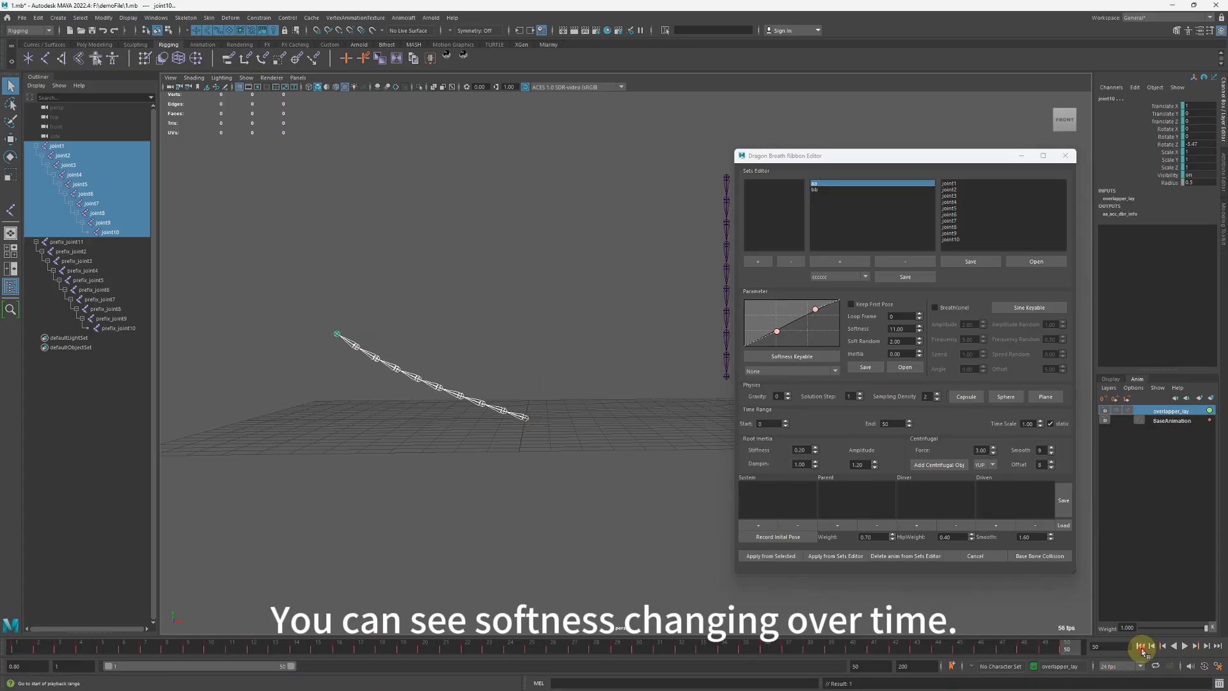
left_click(1184, 646)
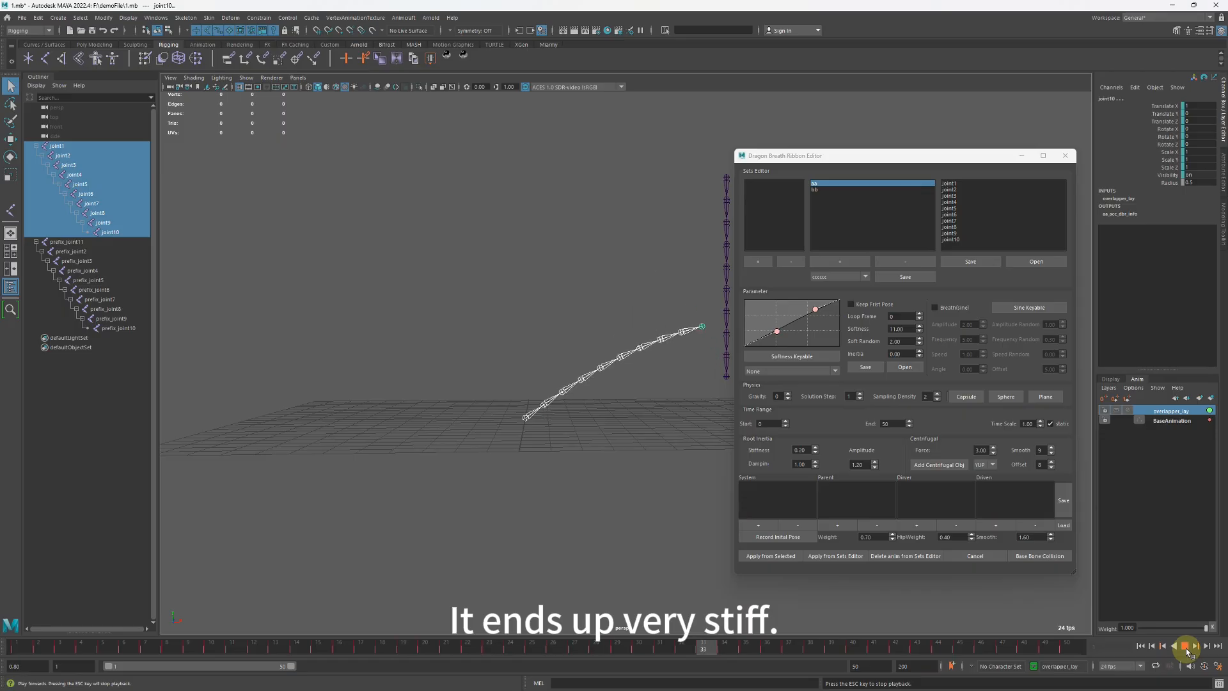
left_click(1185, 646)
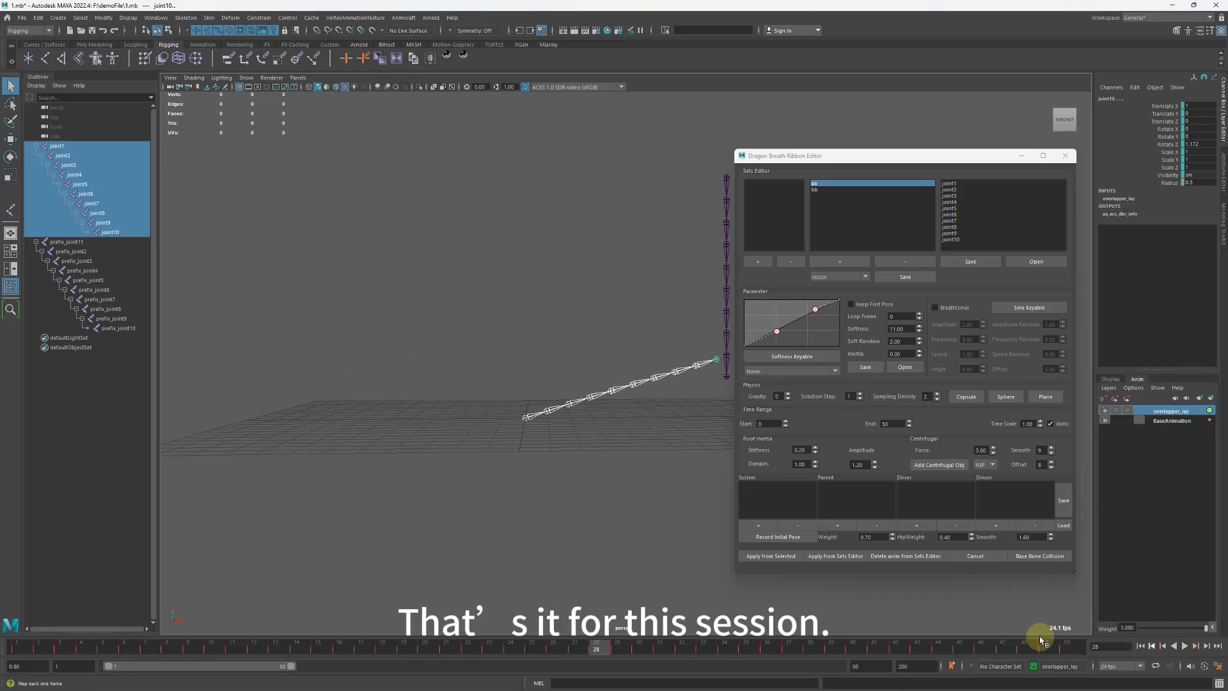